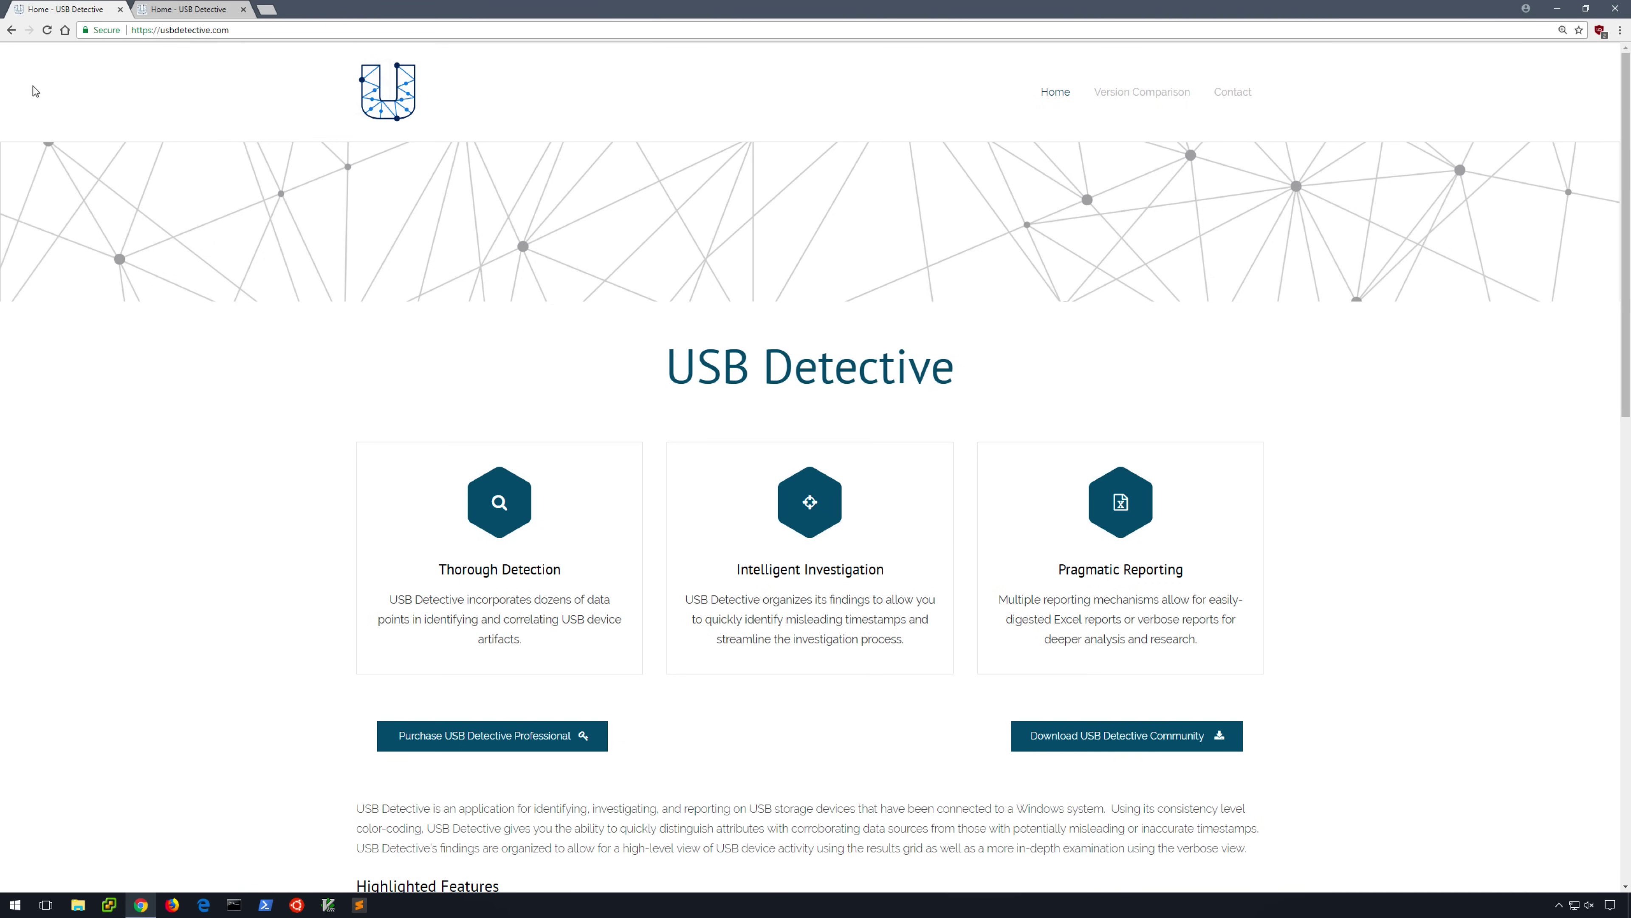
Read the product overview and highlighted features on the USB Detective home page
scroll(33, 86, down, 10)
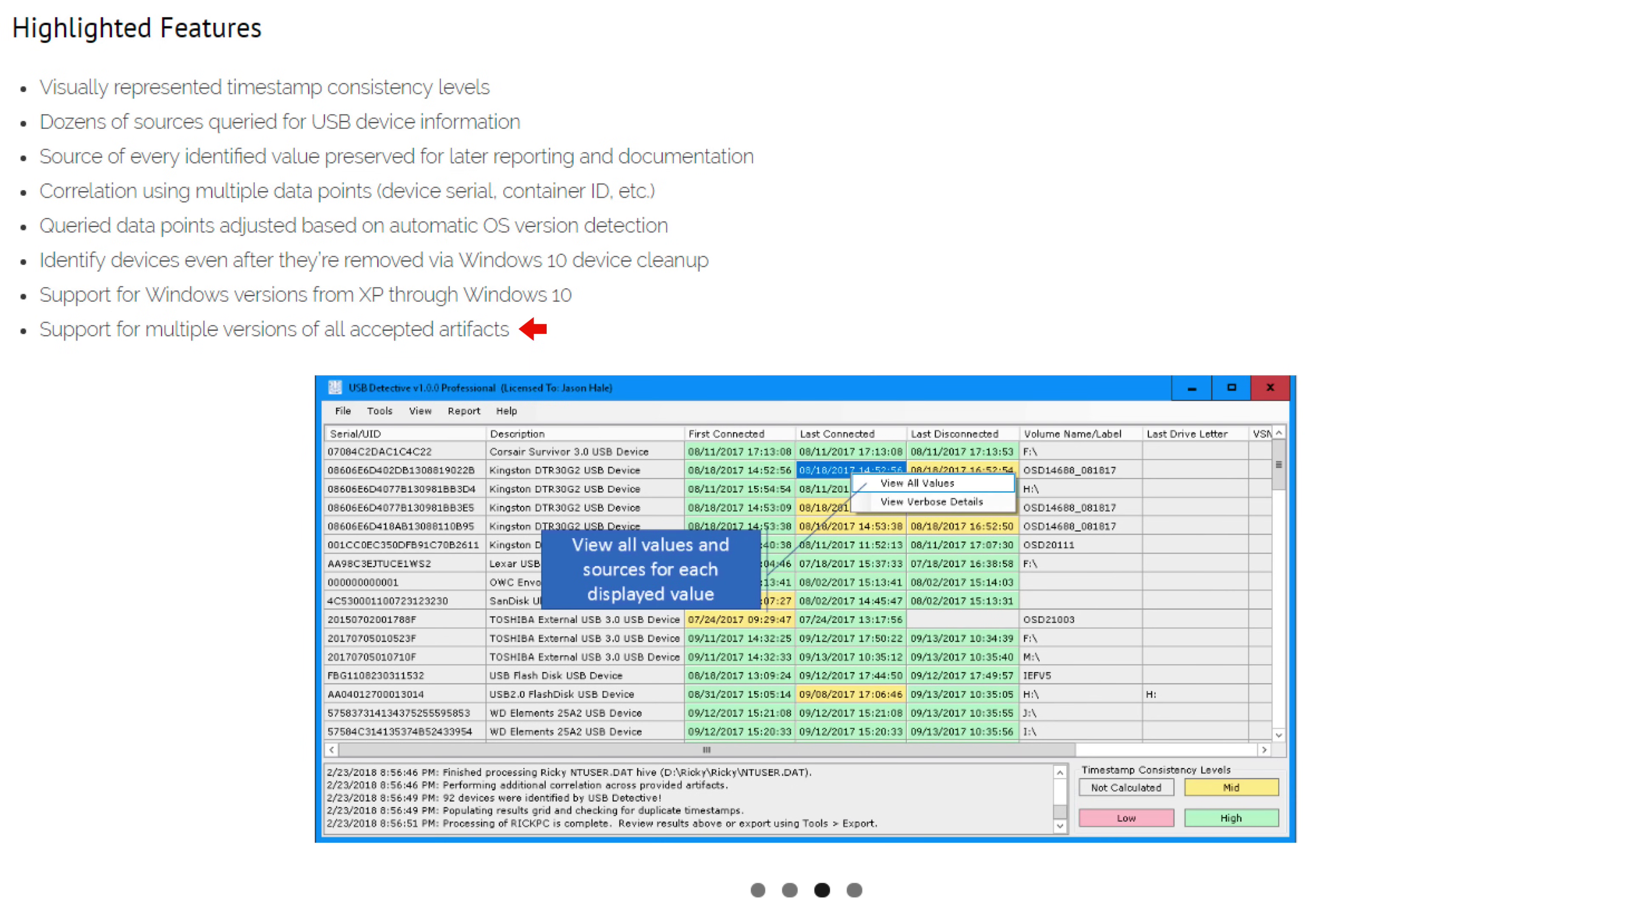
scroll(816, 459, down, 8)
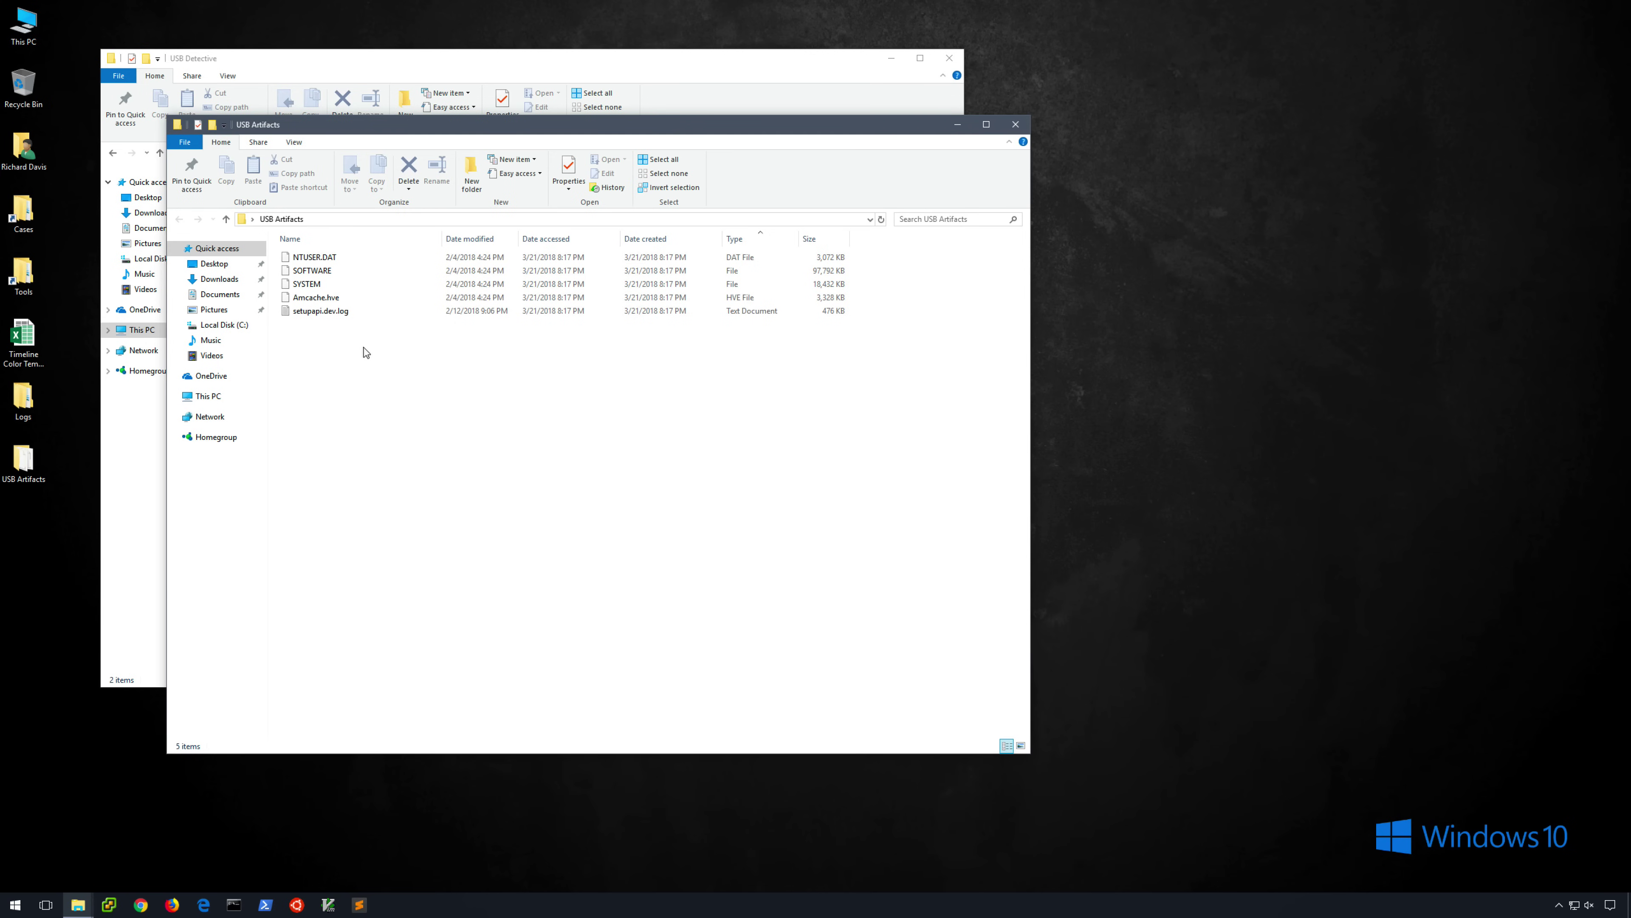
Close the USB Artifacts folder window and launch USB Detective from its folder, allowing it to make changes to the device
click(1020, 127)
double_click(256, 205)
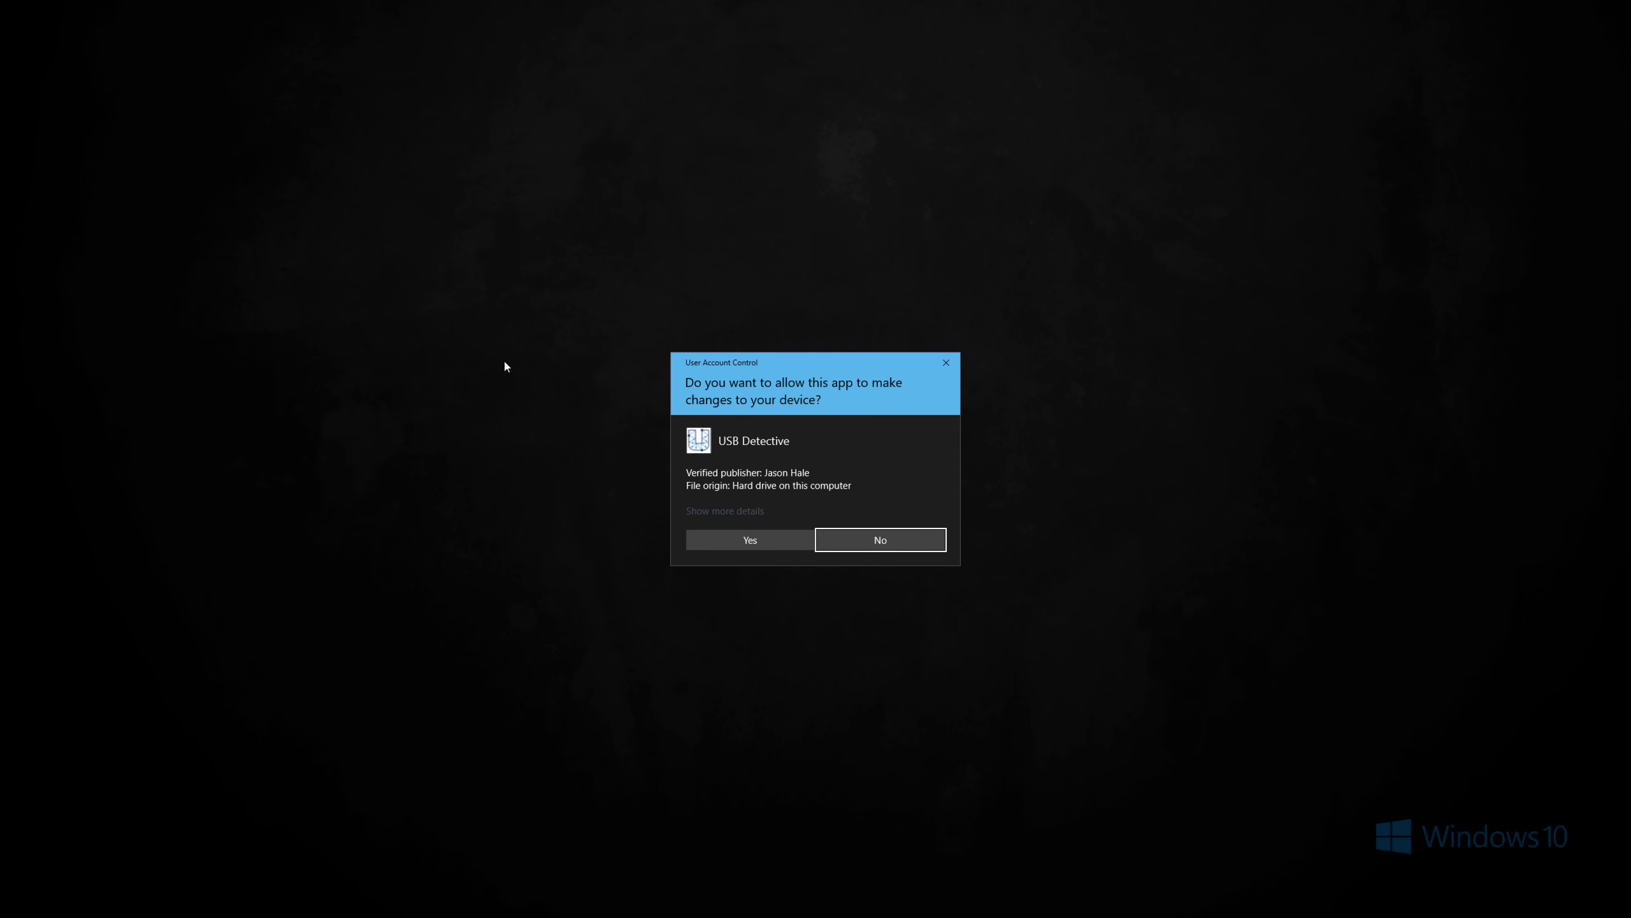
click(750, 539)
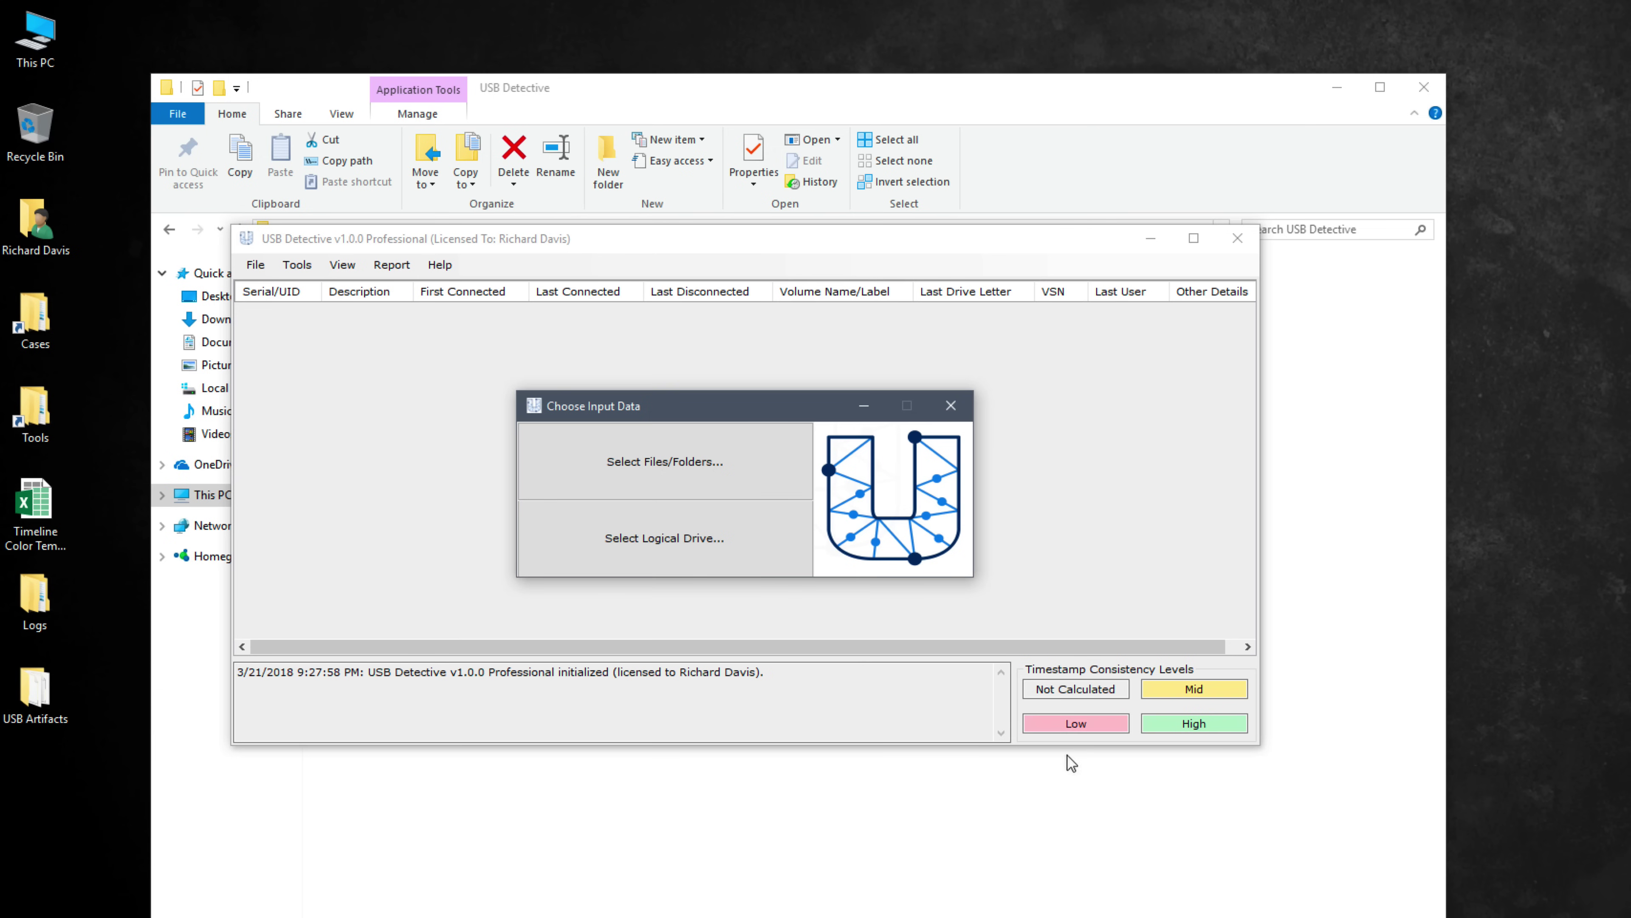
Choose files and folders as input data and set the SYSTEM hive to the SYSTEM file in Desktop\USB Artifacts
click(761, 474)
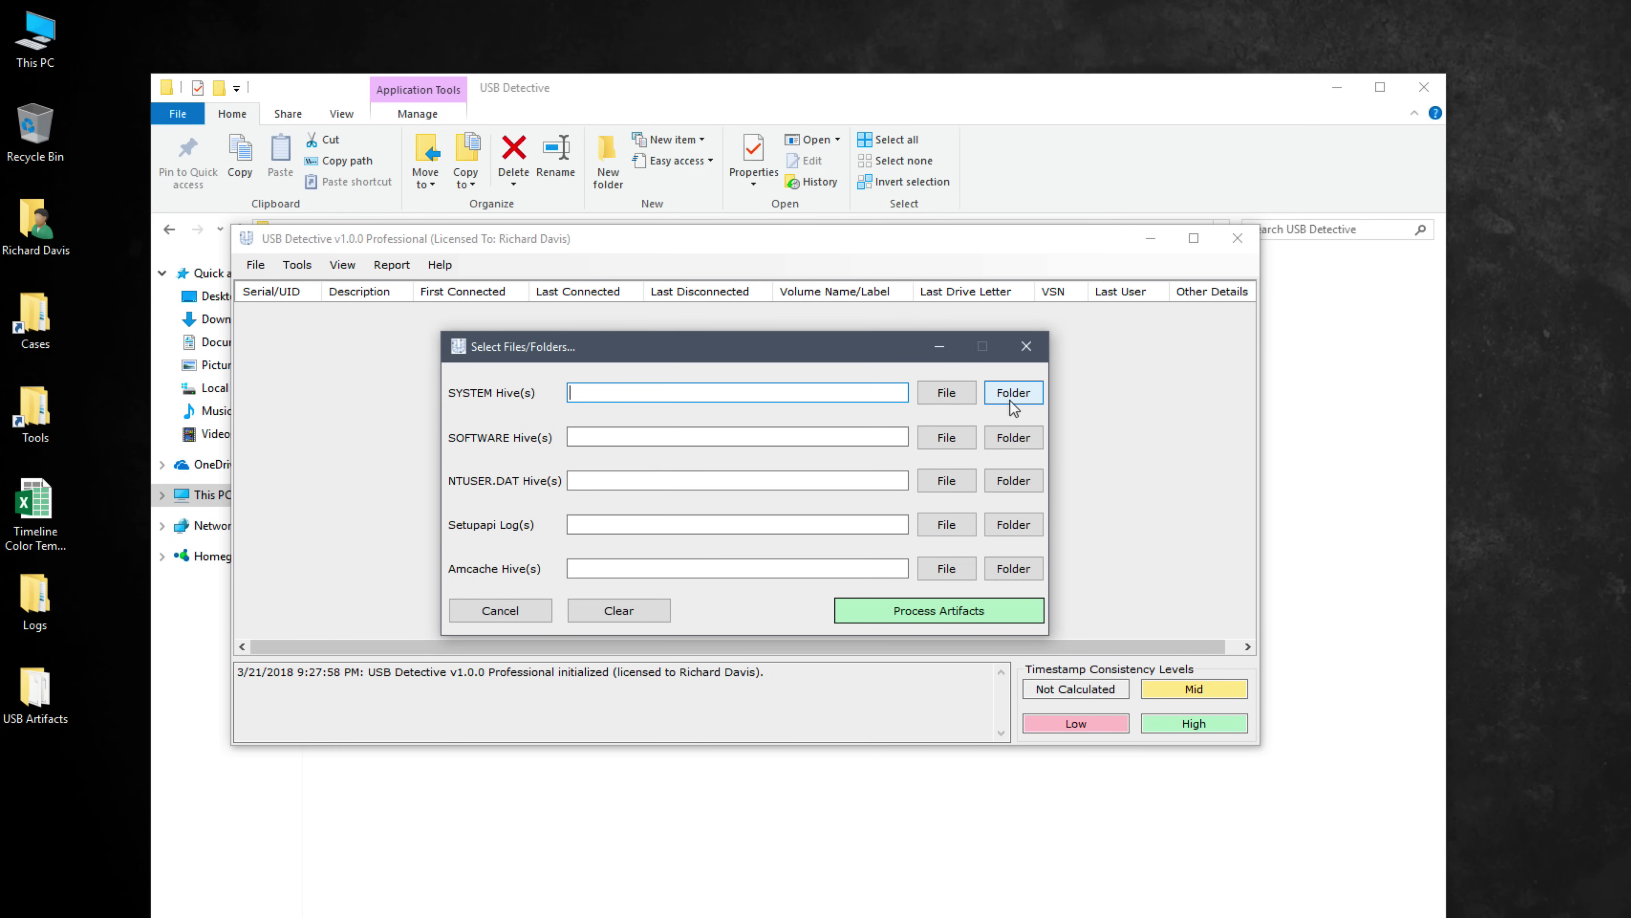
click(946, 394)
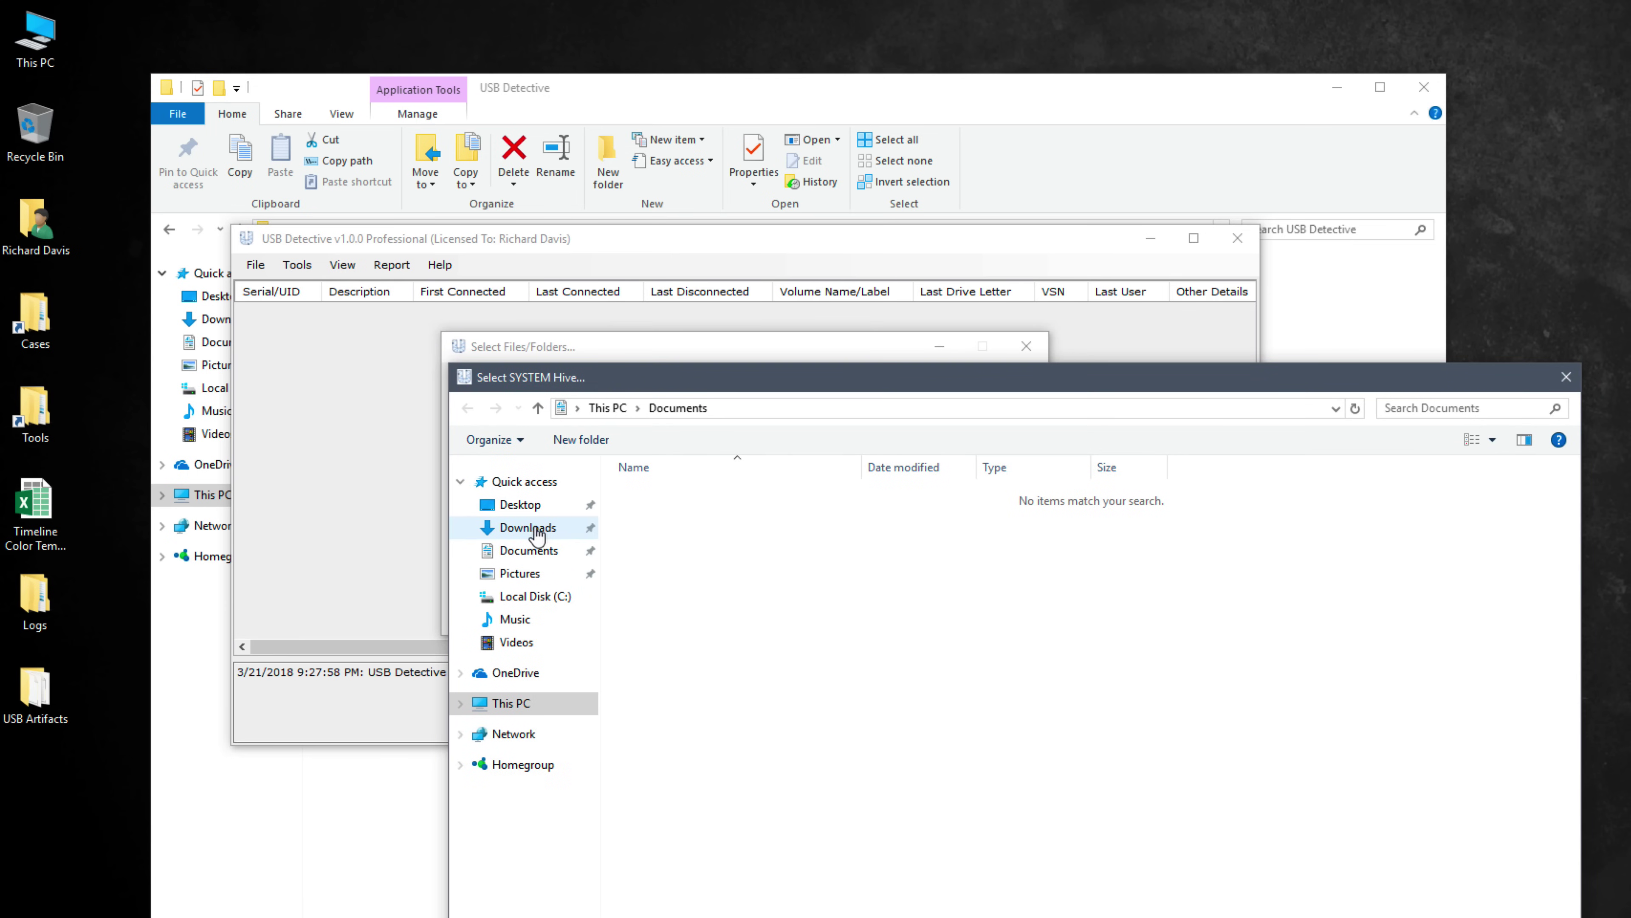
click(522, 506)
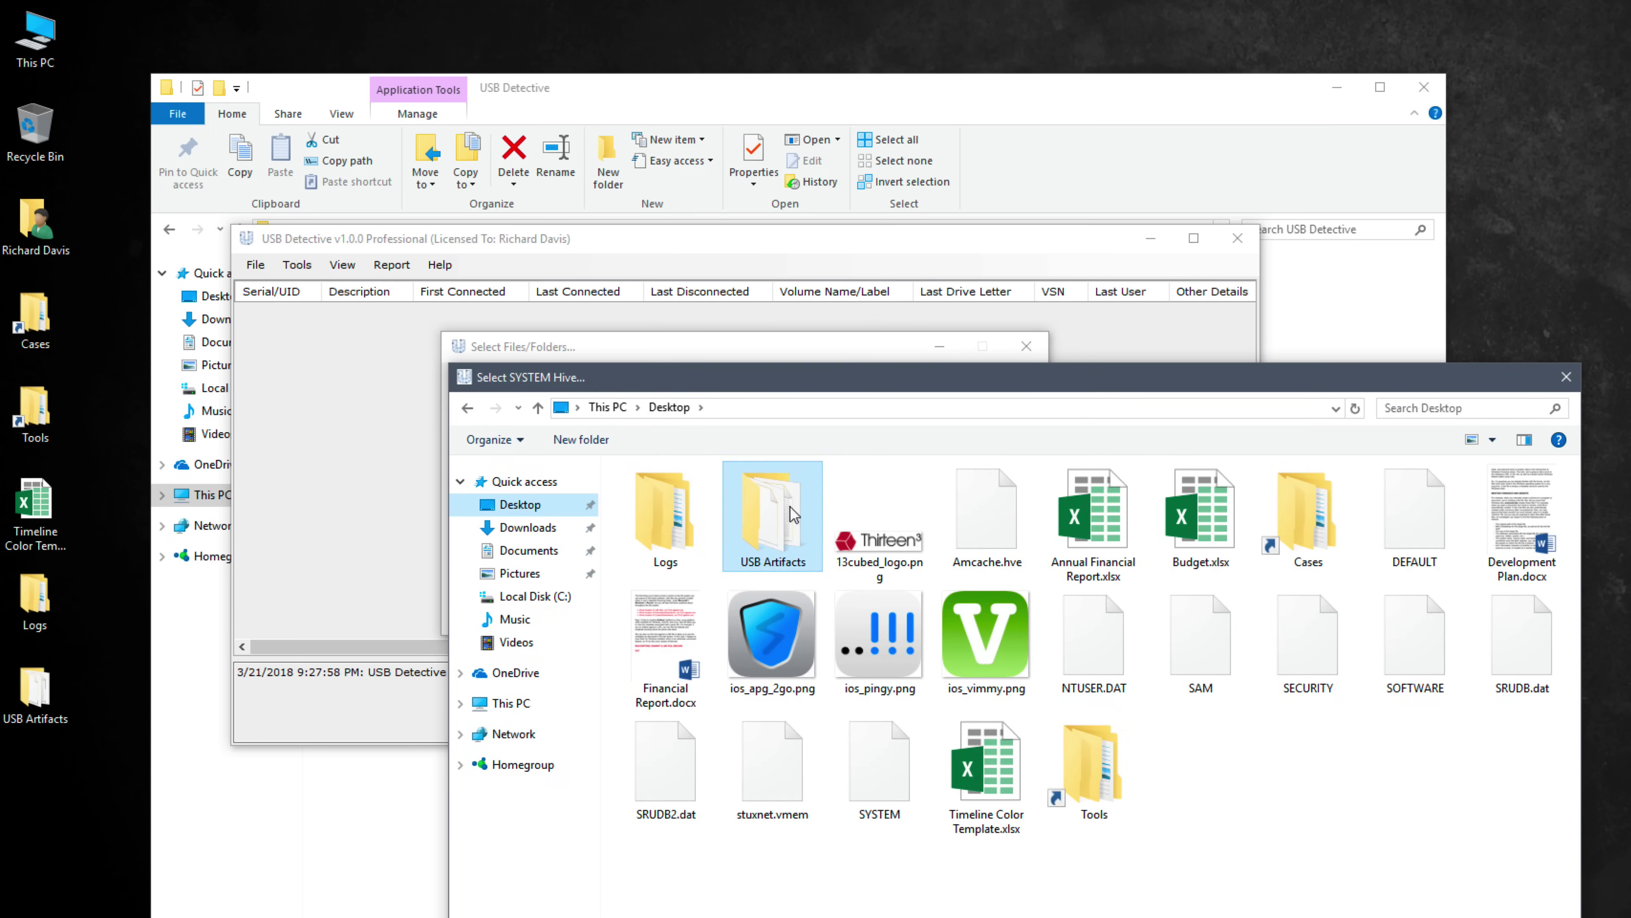
double_click(794, 514)
double_click(764, 540)
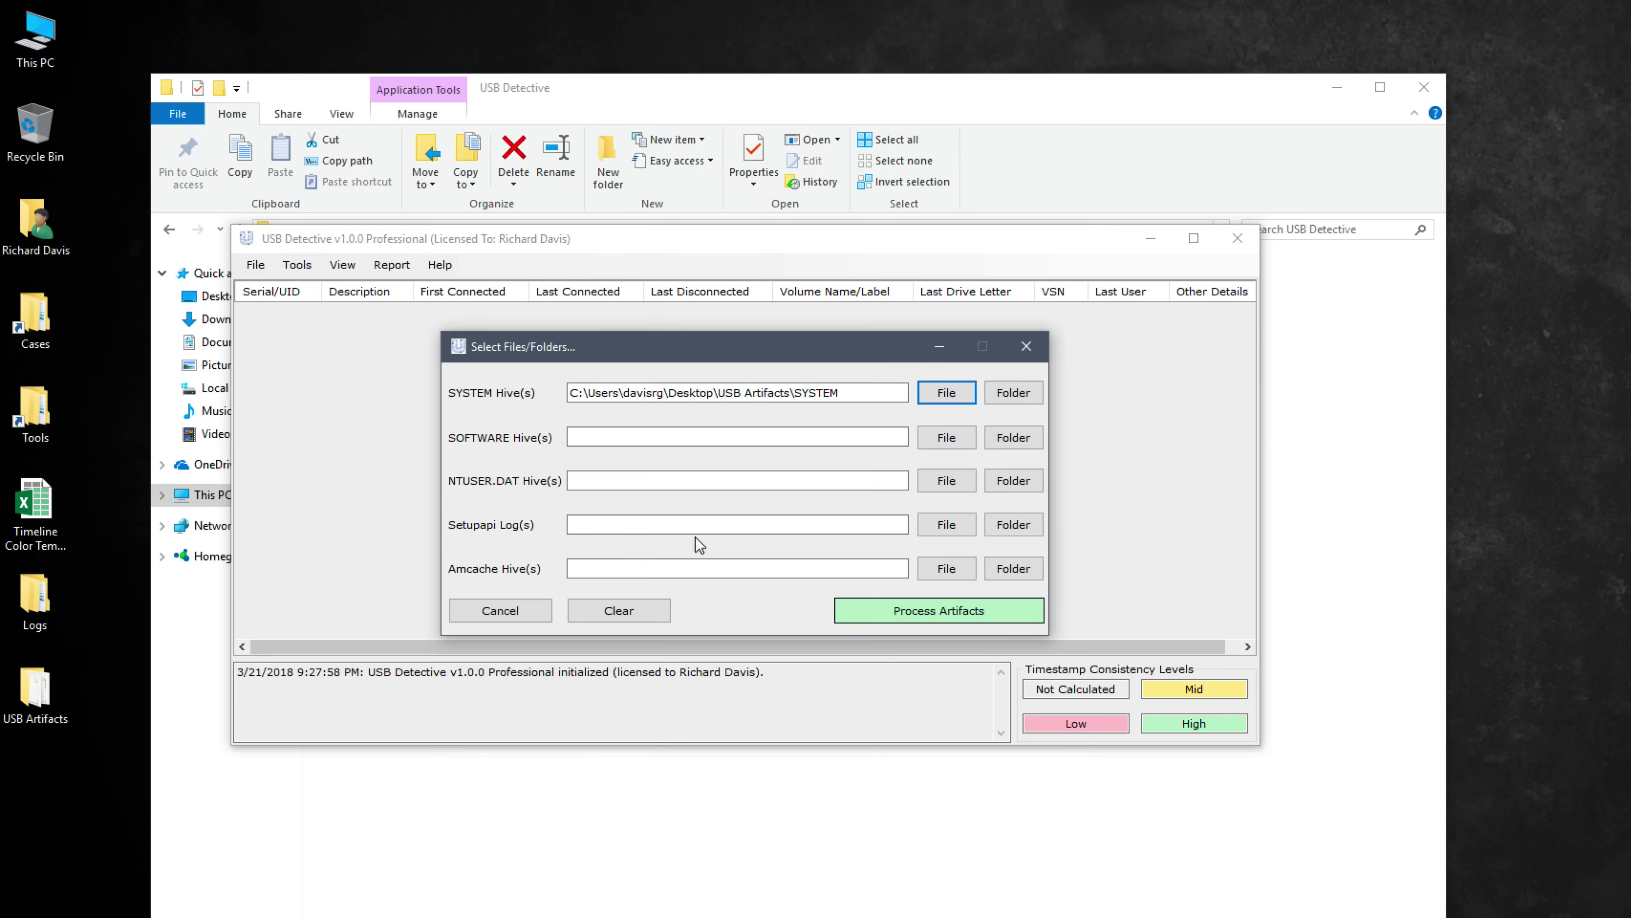
Load the SOFTWARE and NTUSER.DAT files from the USB Artifacts folder as the SOFTWARE and NTUSER.DAT hives
click(947, 438)
double_click(961, 515)
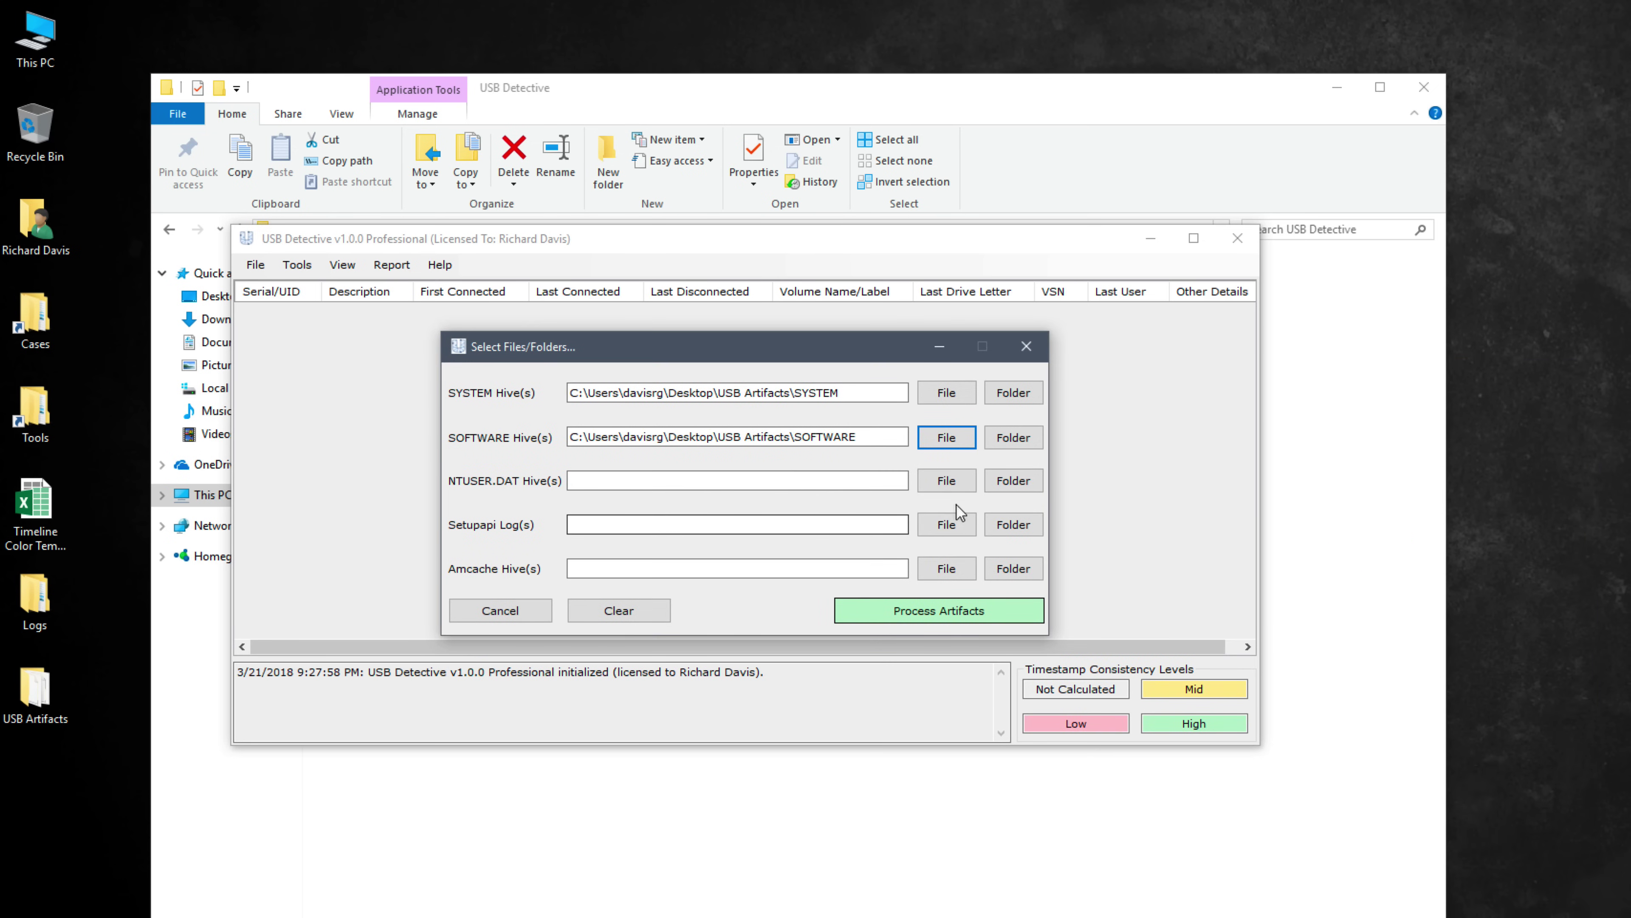
click(947, 481)
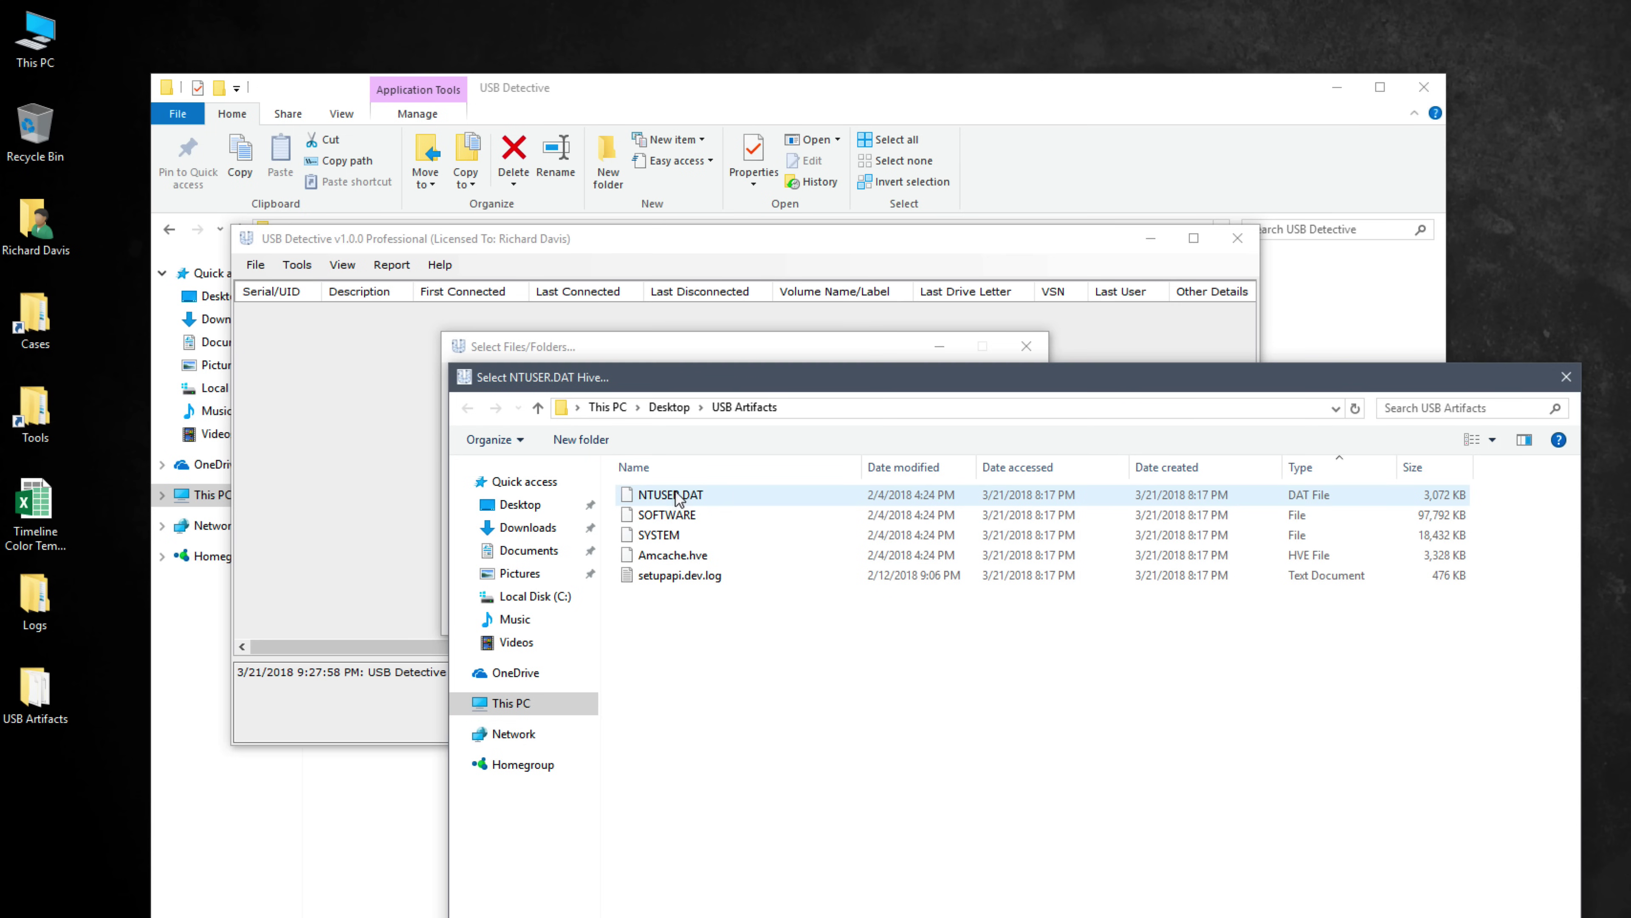
double_click(677, 495)
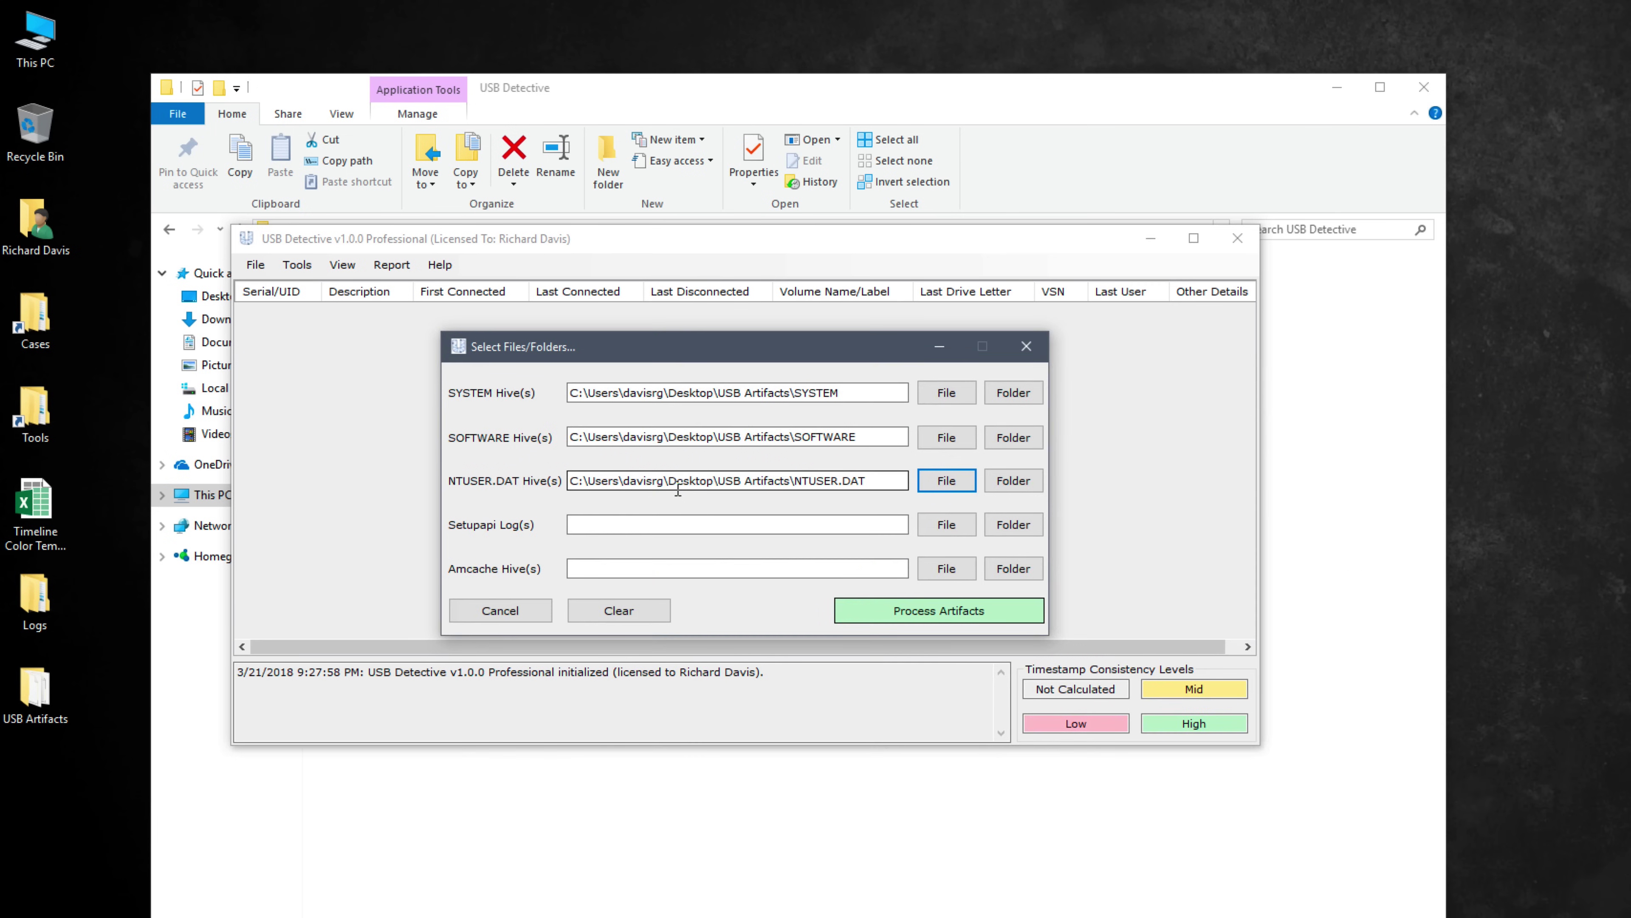
Load setupapi.dev.log as the Setupapi log and Amcache.hve as the Amcache hive from the USB Artifacts folder
click(945, 532)
click(697, 575)
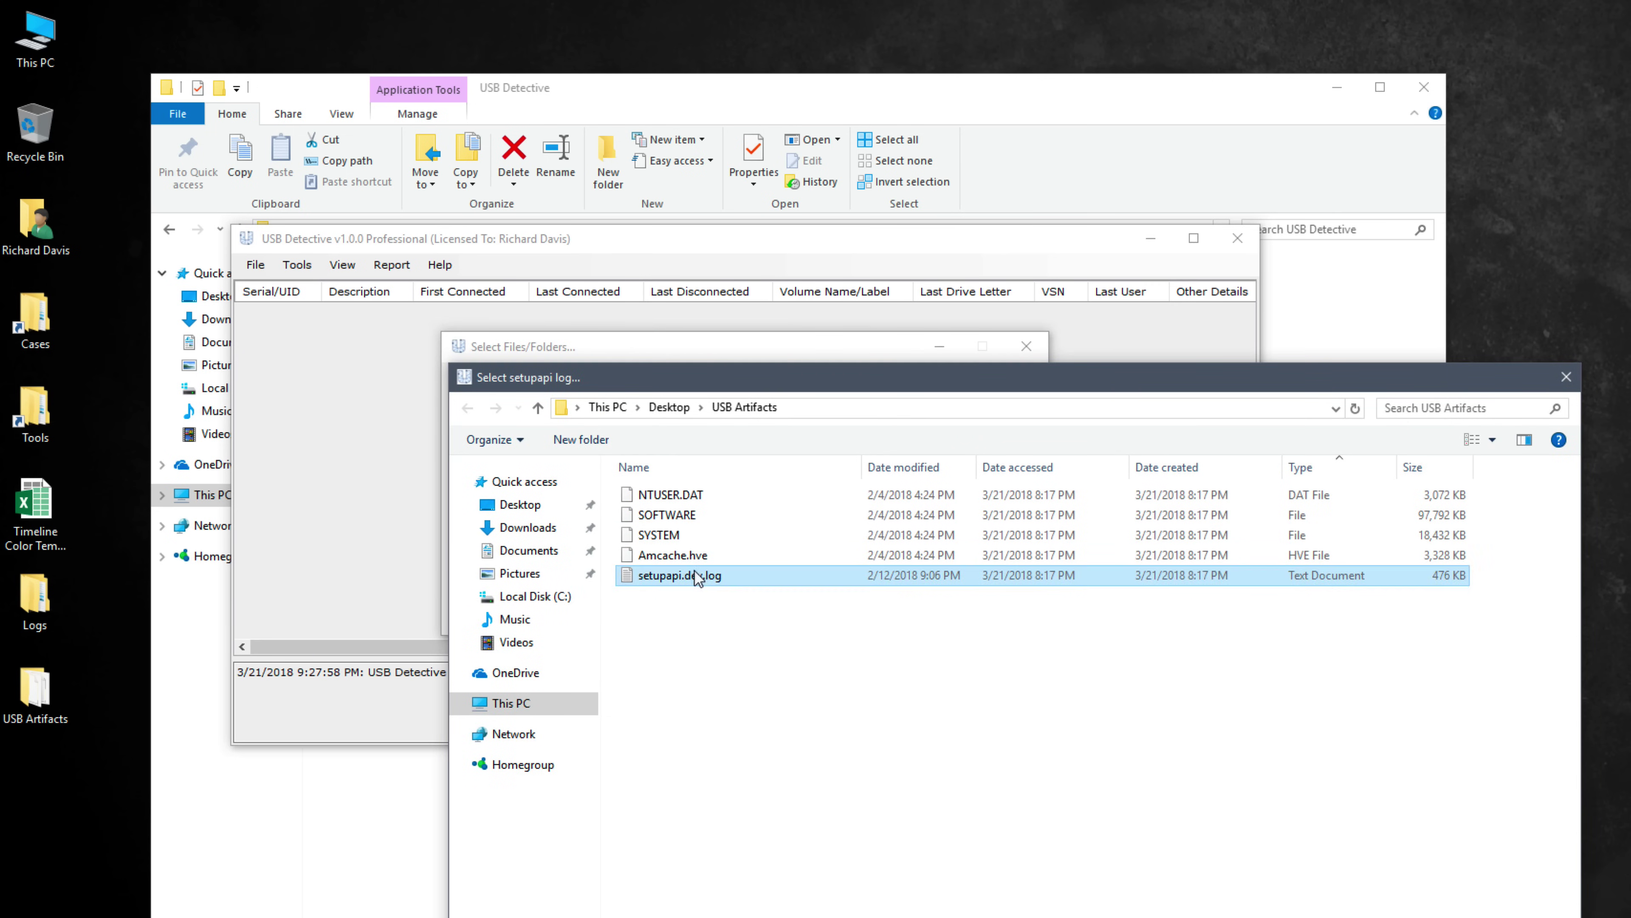
double_click(697, 576)
click(951, 570)
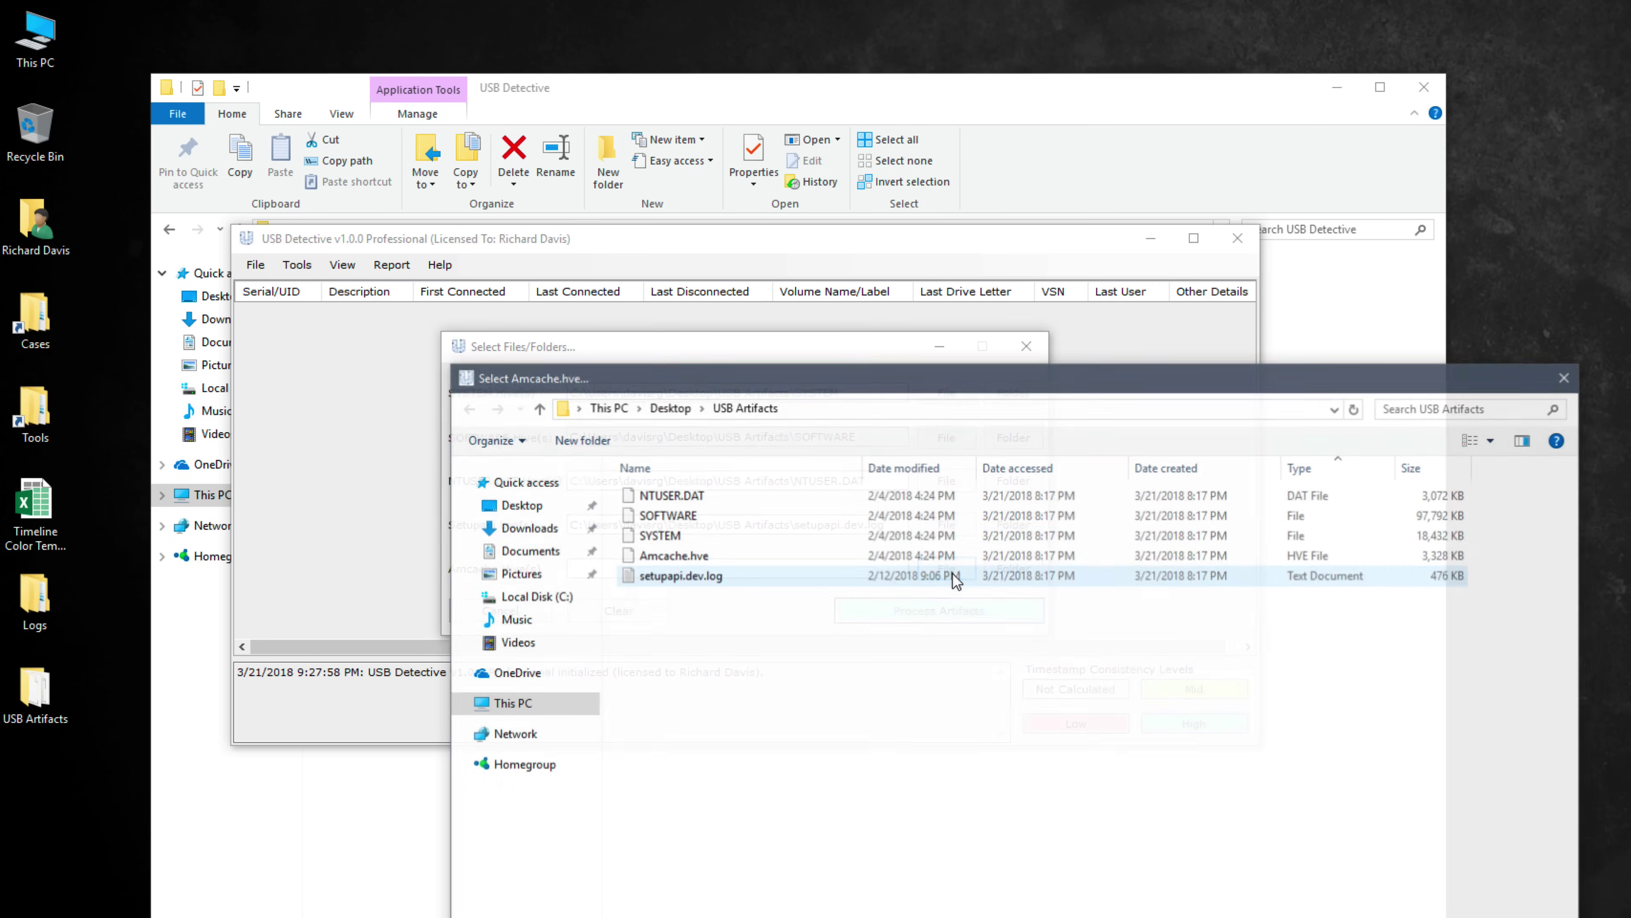
double_click(719, 554)
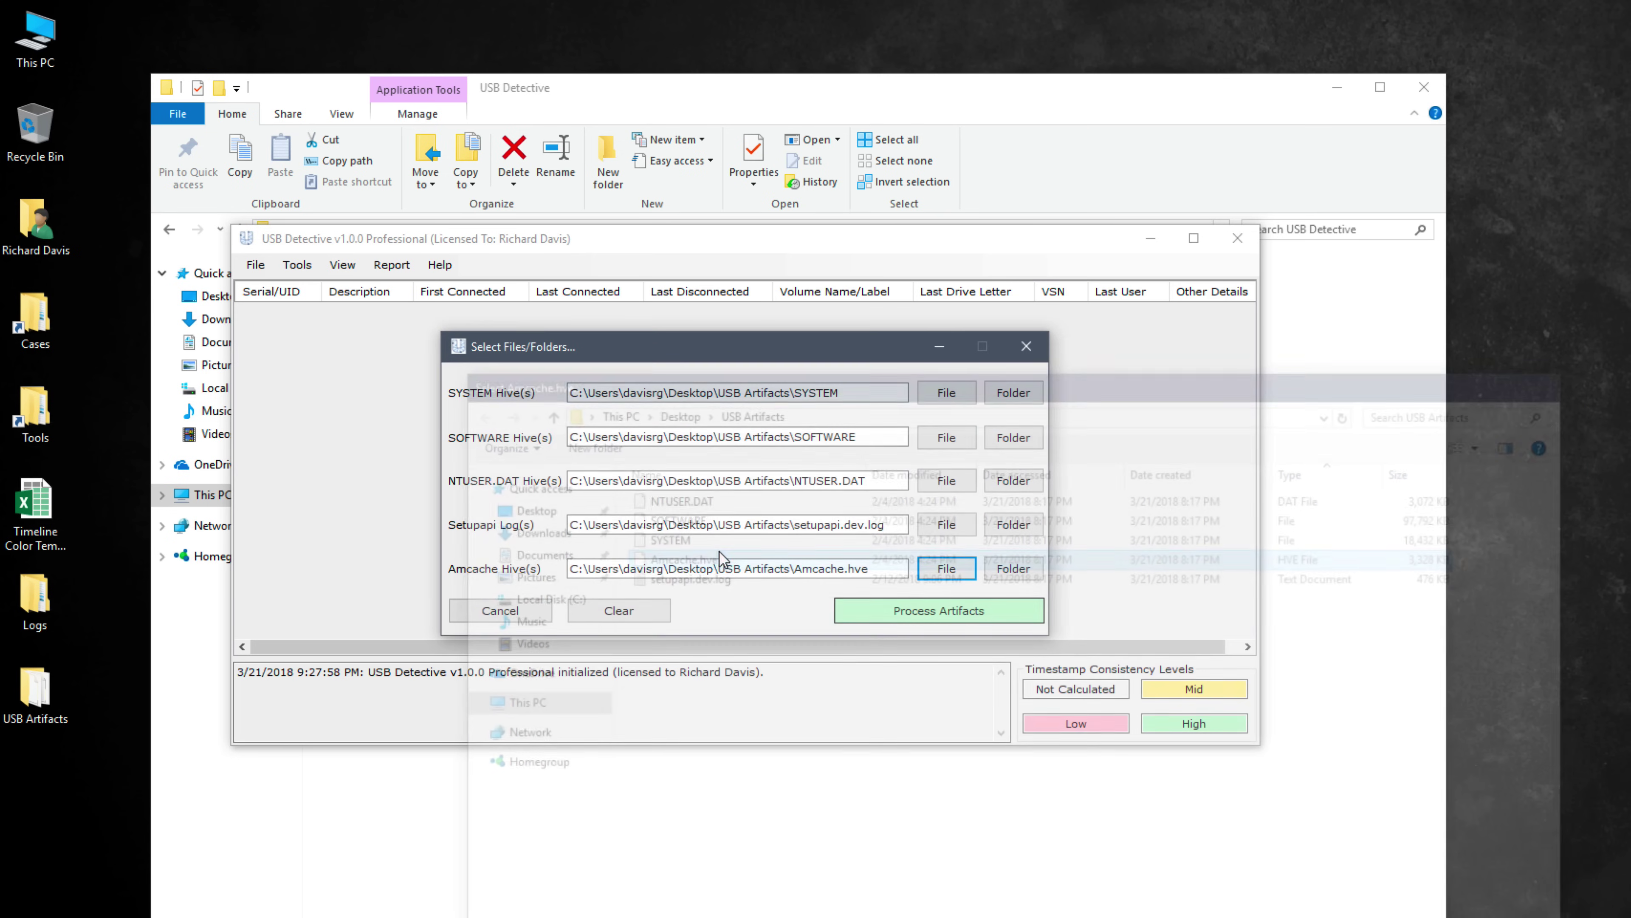
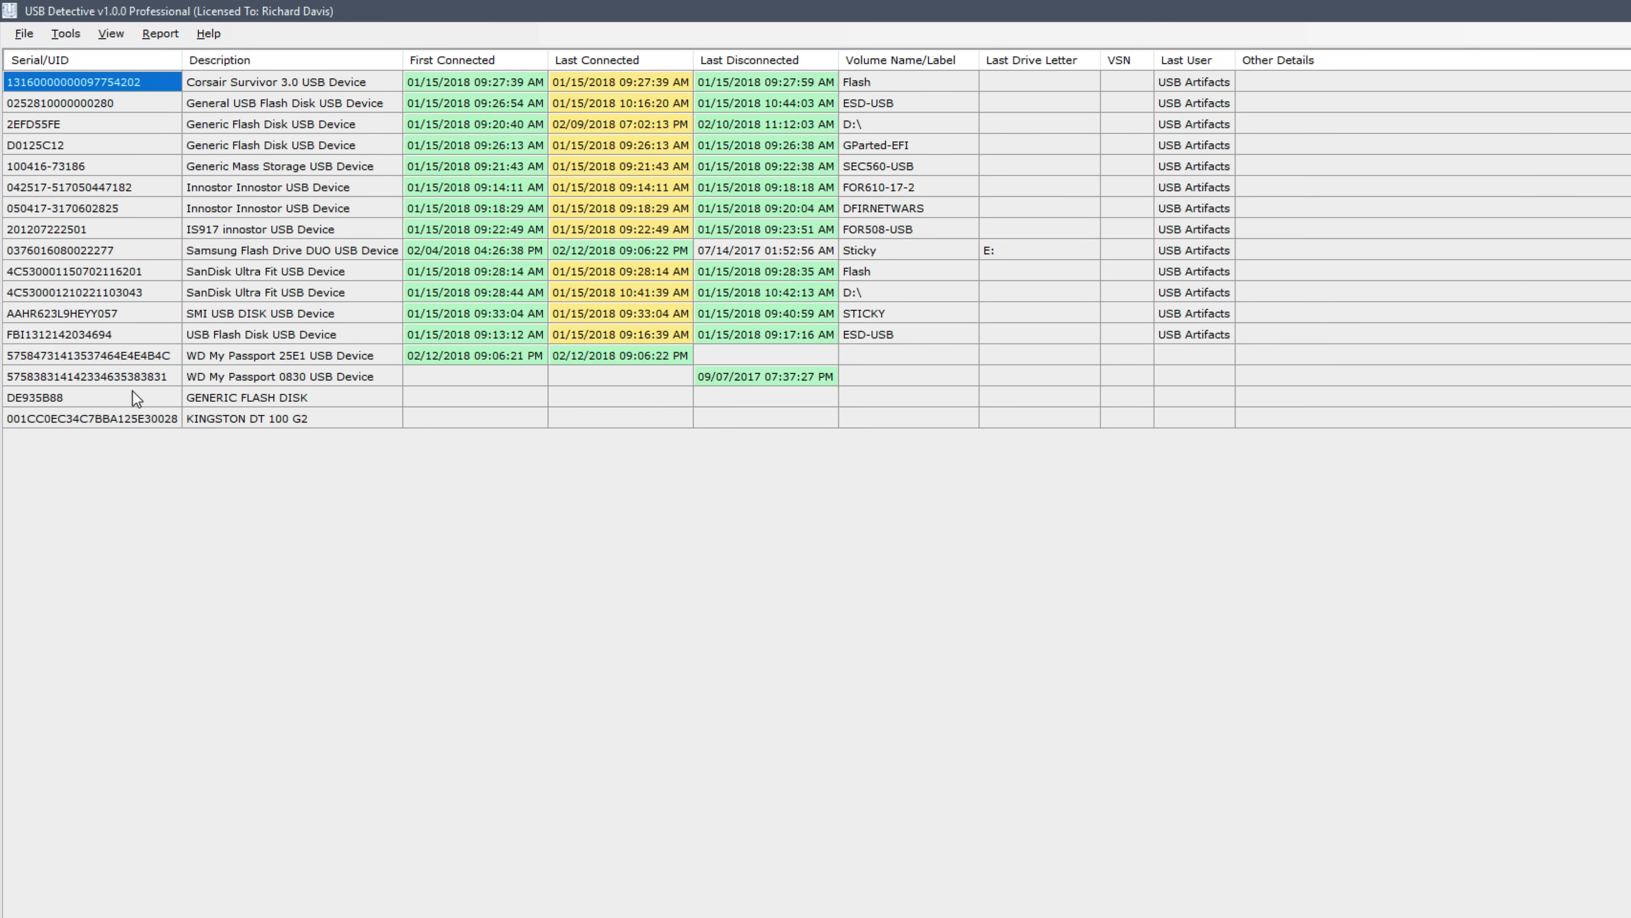
Examine the results grid's device columns and the value sources for the Samsung flash drive's volume name, drive letter and last user
mouse_move(34, 340)
mouse_move(212, 340)
mouse_move(143, 337)
mouse_move(480, 340)
mouse_move(585, 330)
mouse_move(736, 333)
mouse_move(878, 334)
mouse_move(857, 252)
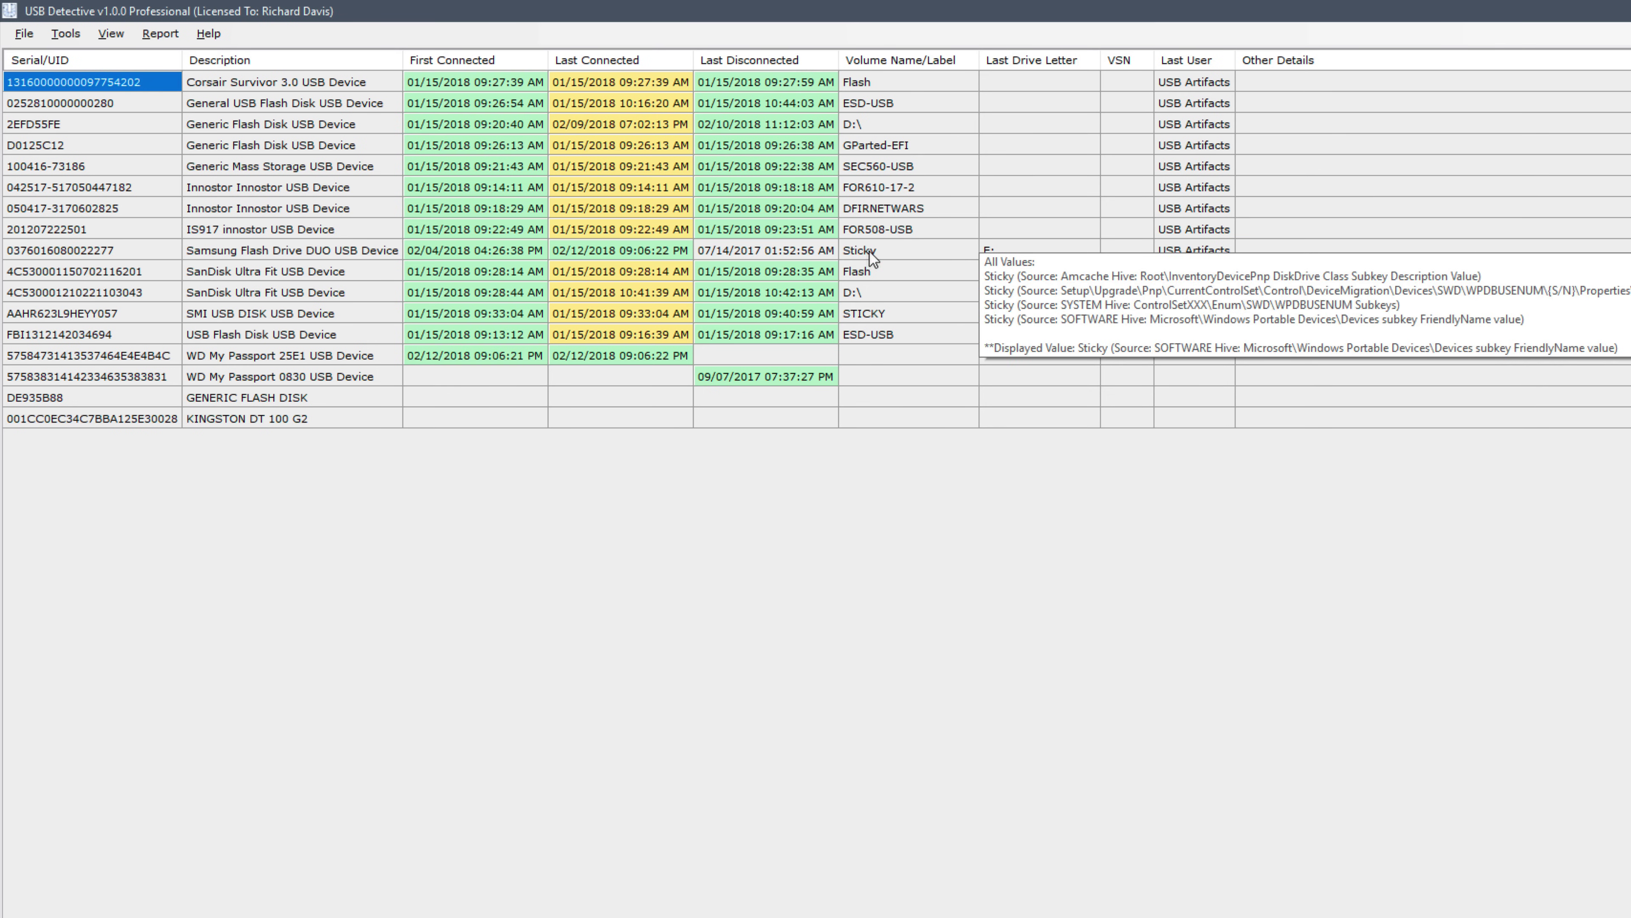
mouse_move(988, 253)
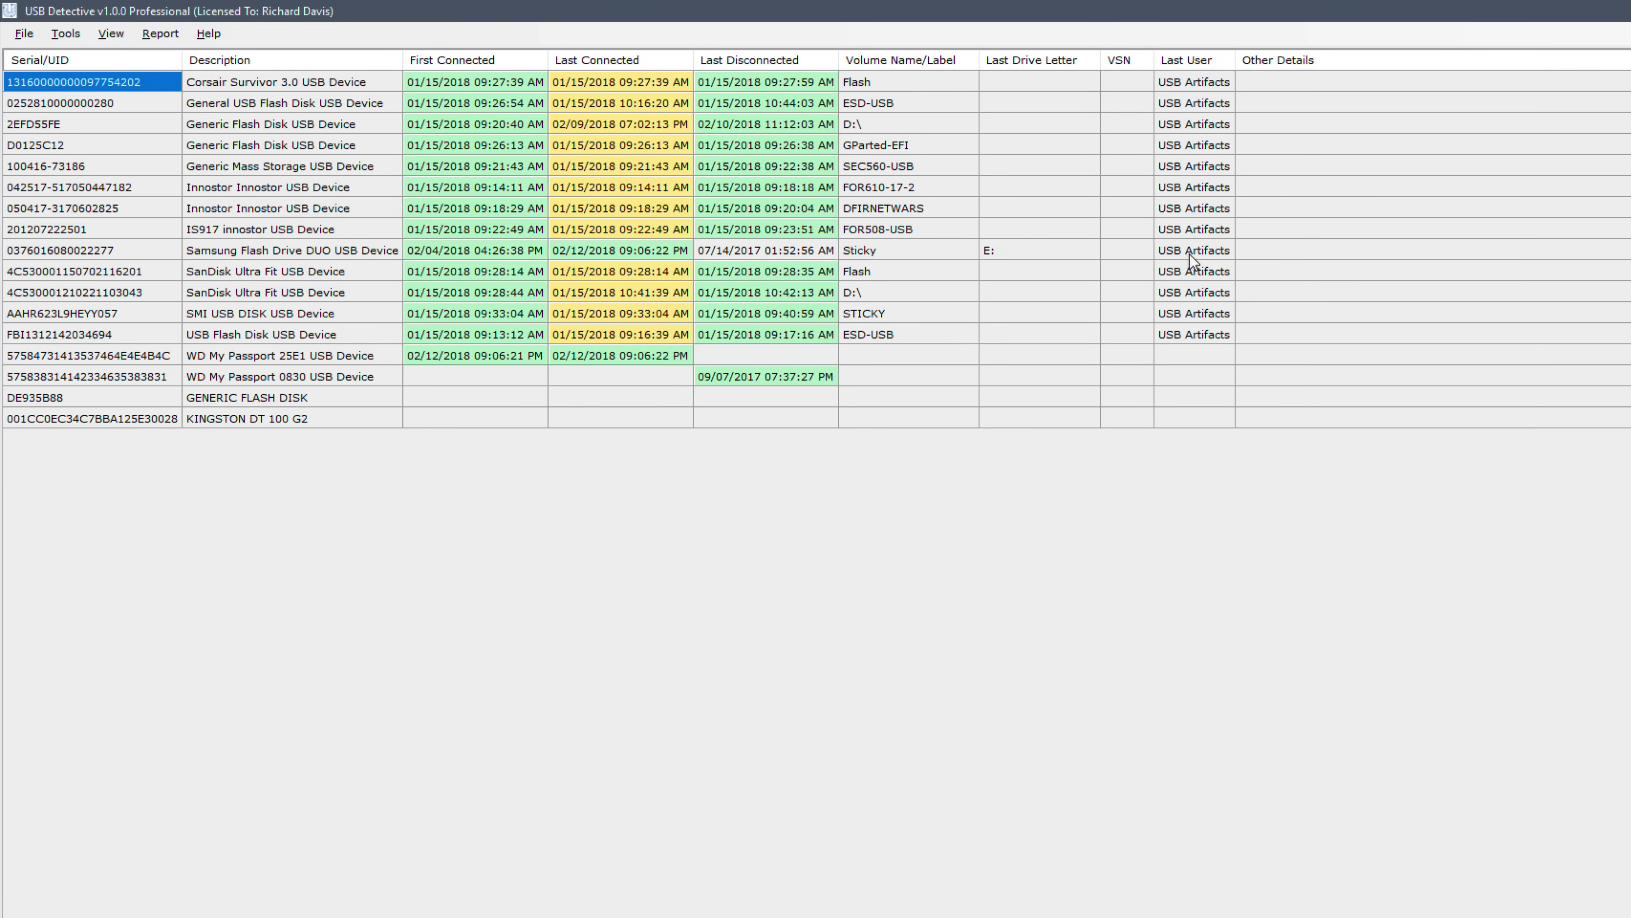
mouse_move(1222, 261)
Switch the device results from the grid to Verbose Mode
click(109, 32)
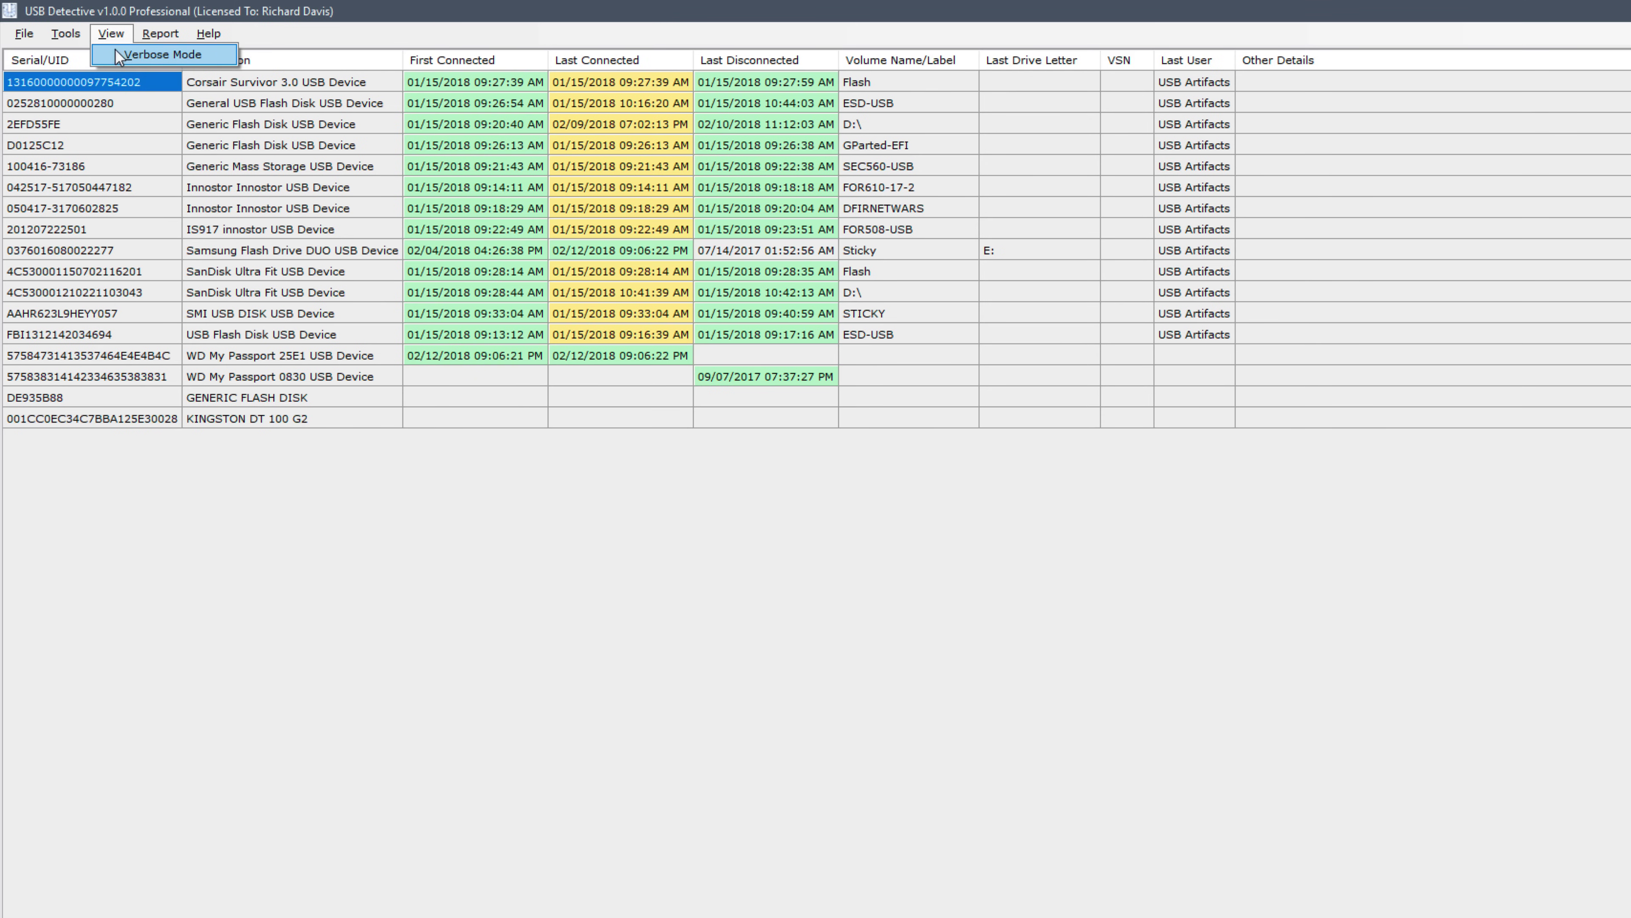
mouse_move(168, 30)
click(133, 53)
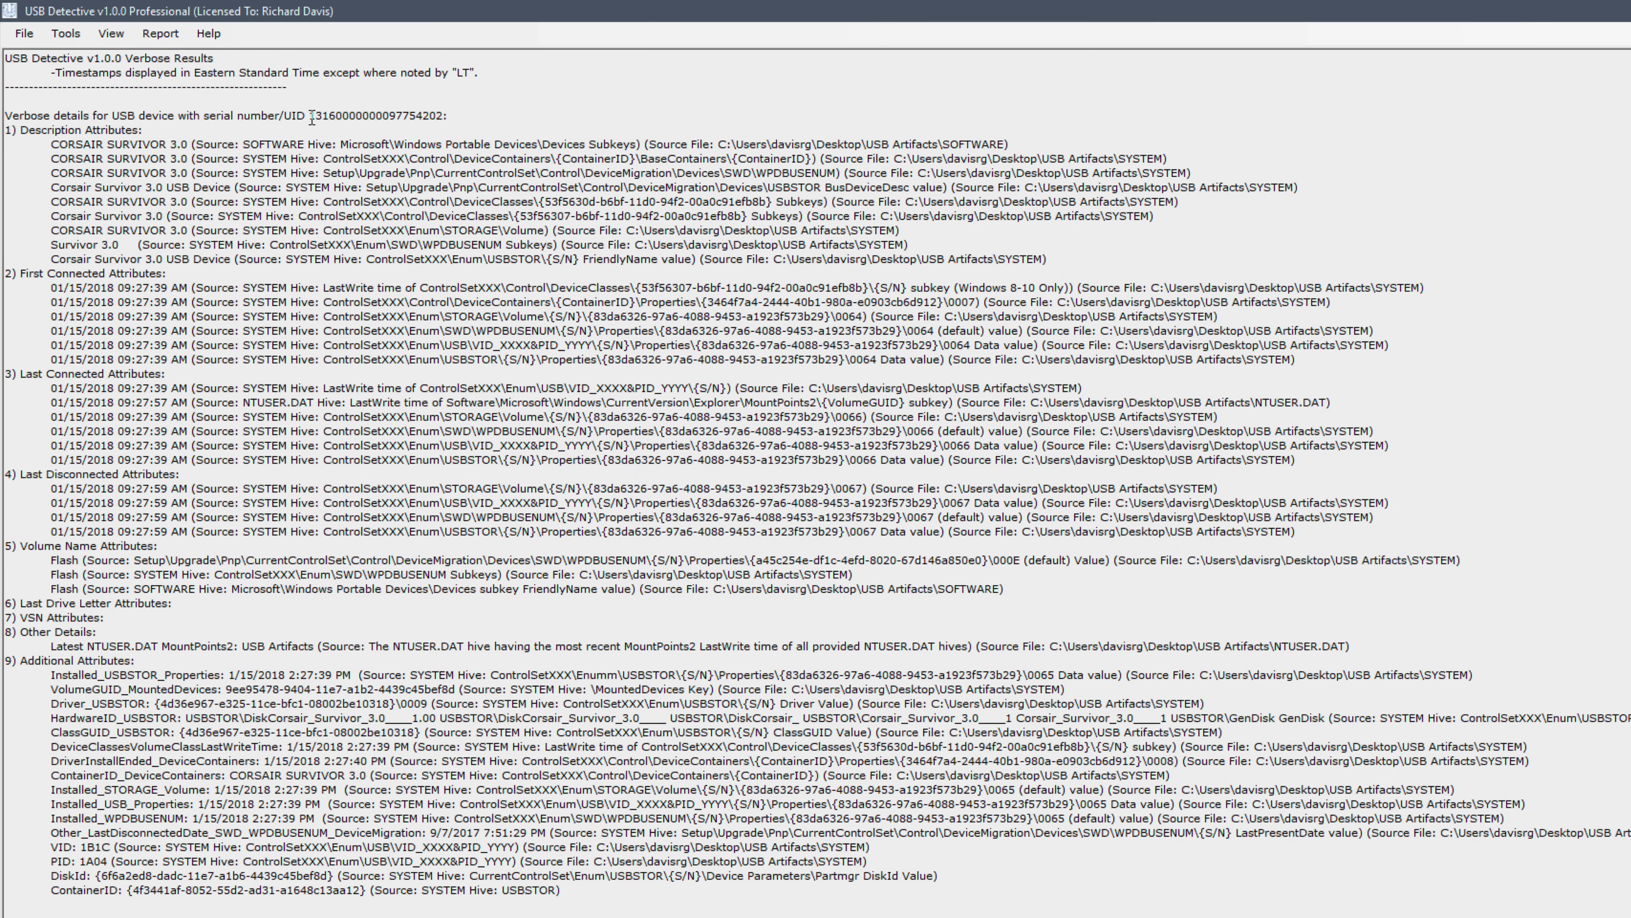
Examine the first device's verbose attributes, highlighting its serial number and the separator line that ends its section
drag(306, 116, 443, 116)
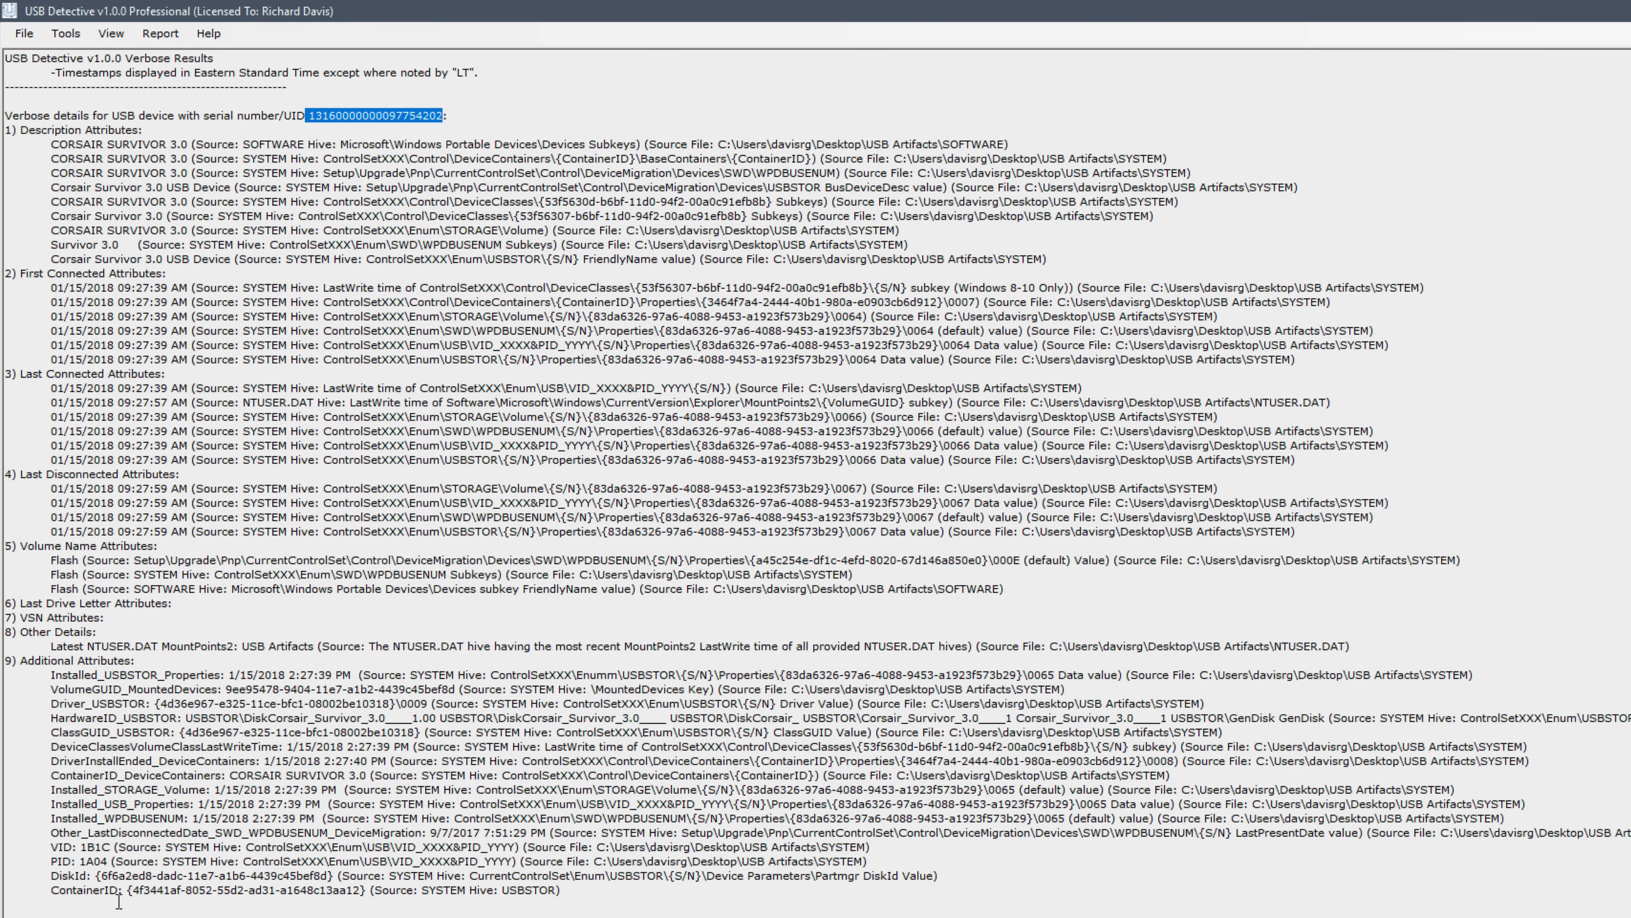
double_click(72, 915)
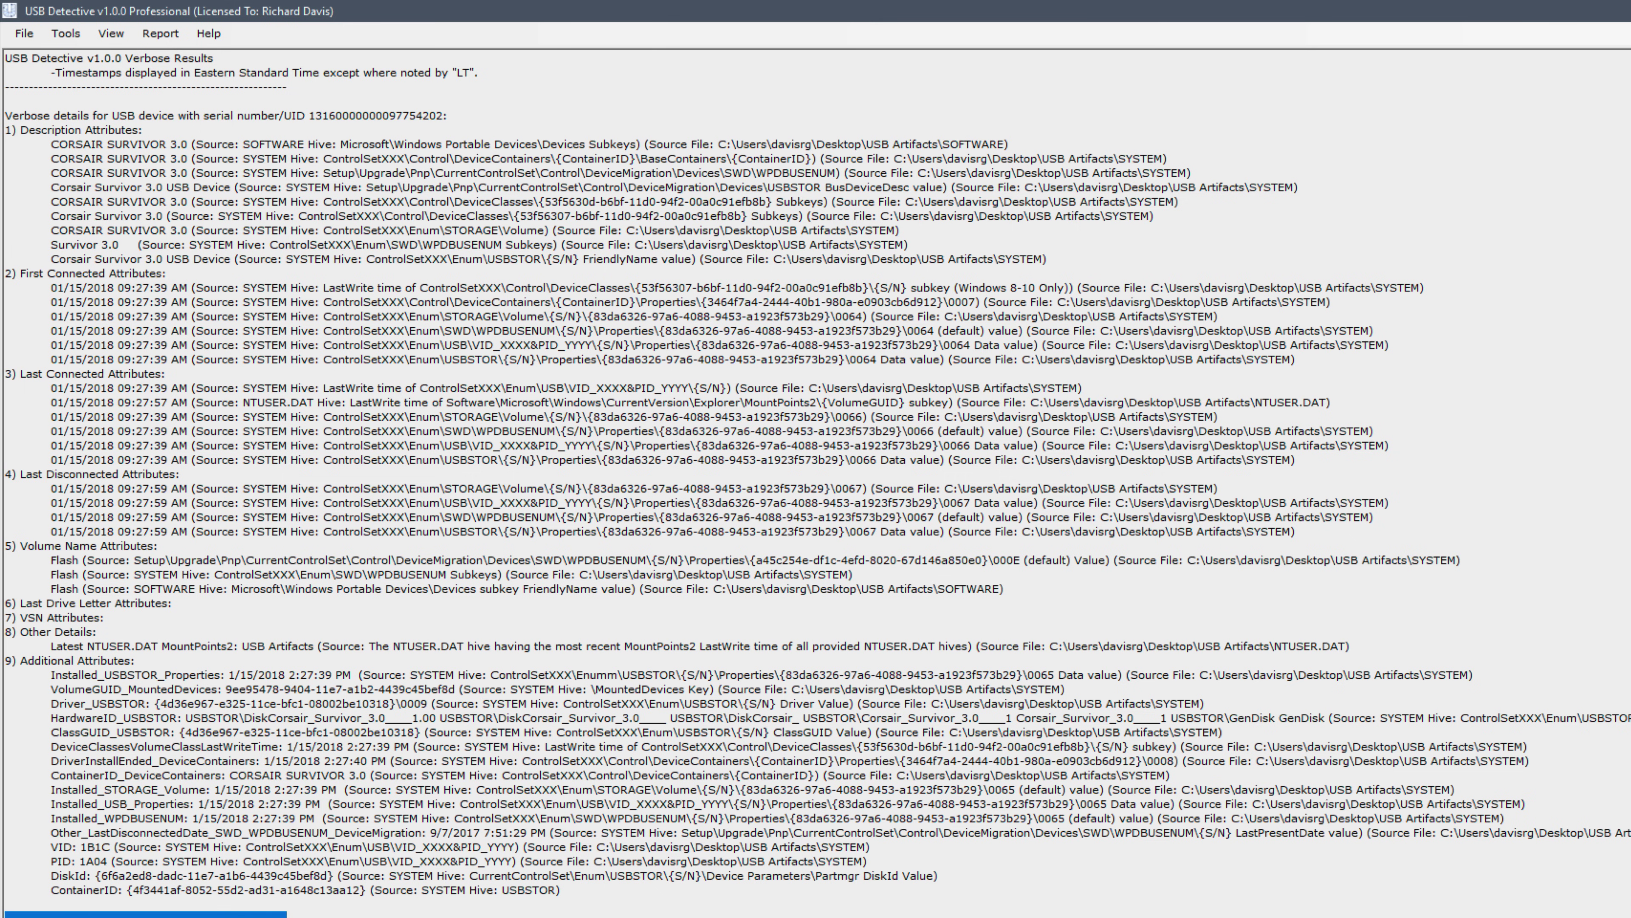
click(73, 915)
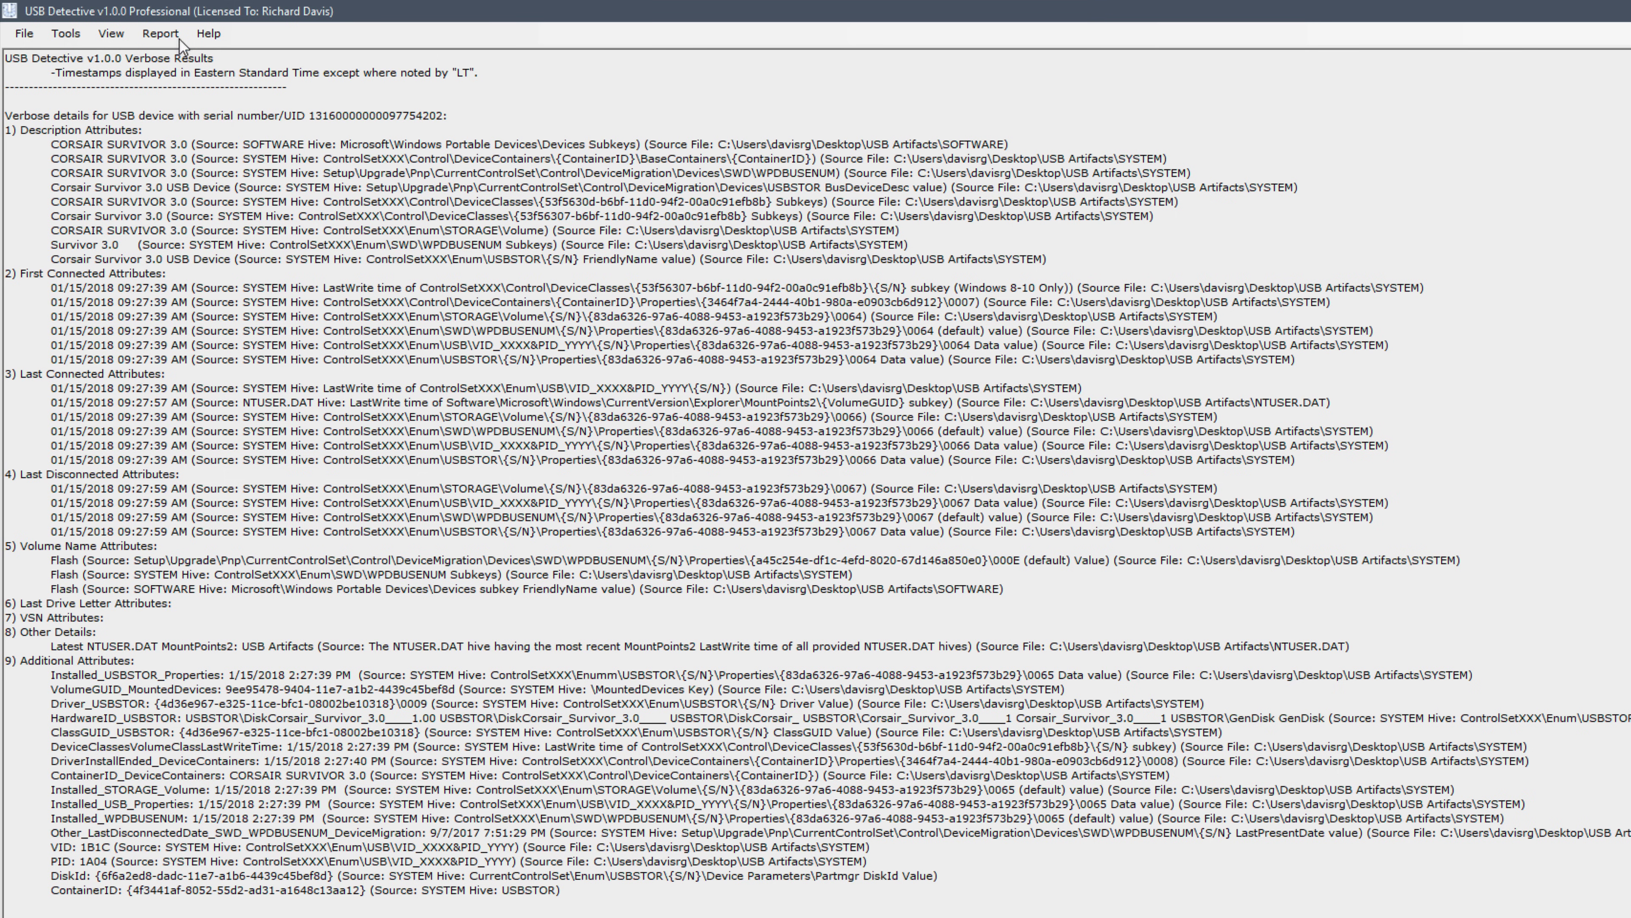
Export the results grid as CELTRIS USB Detective Report.xlsx into the USB Artifacts folder and dismiss the report summary
click(151, 35)
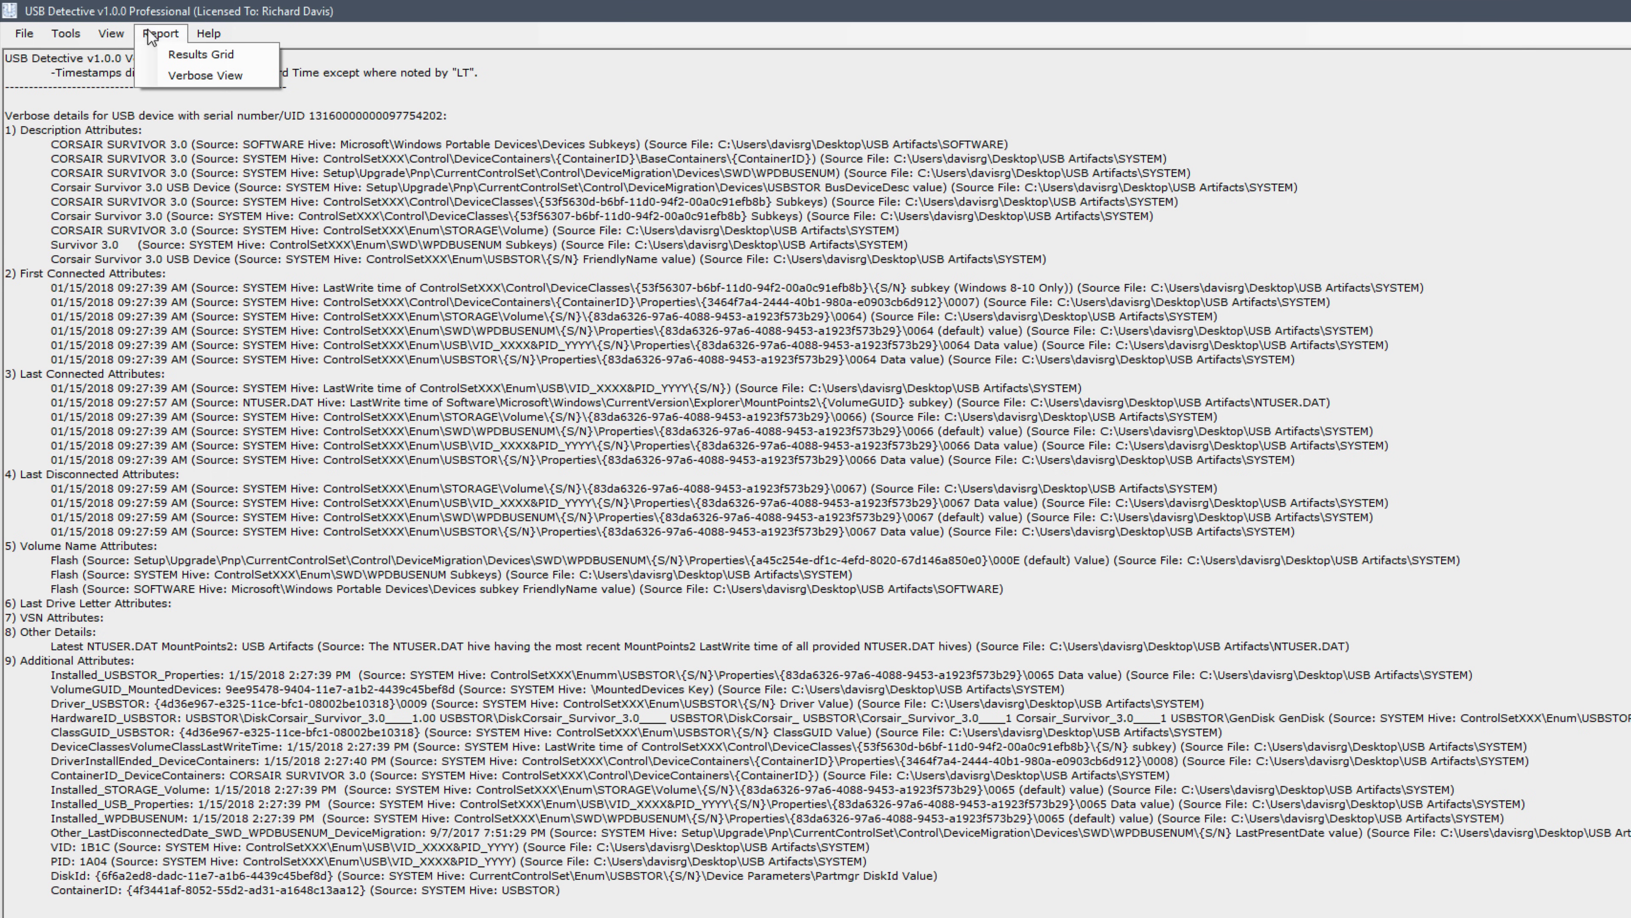
click(178, 55)
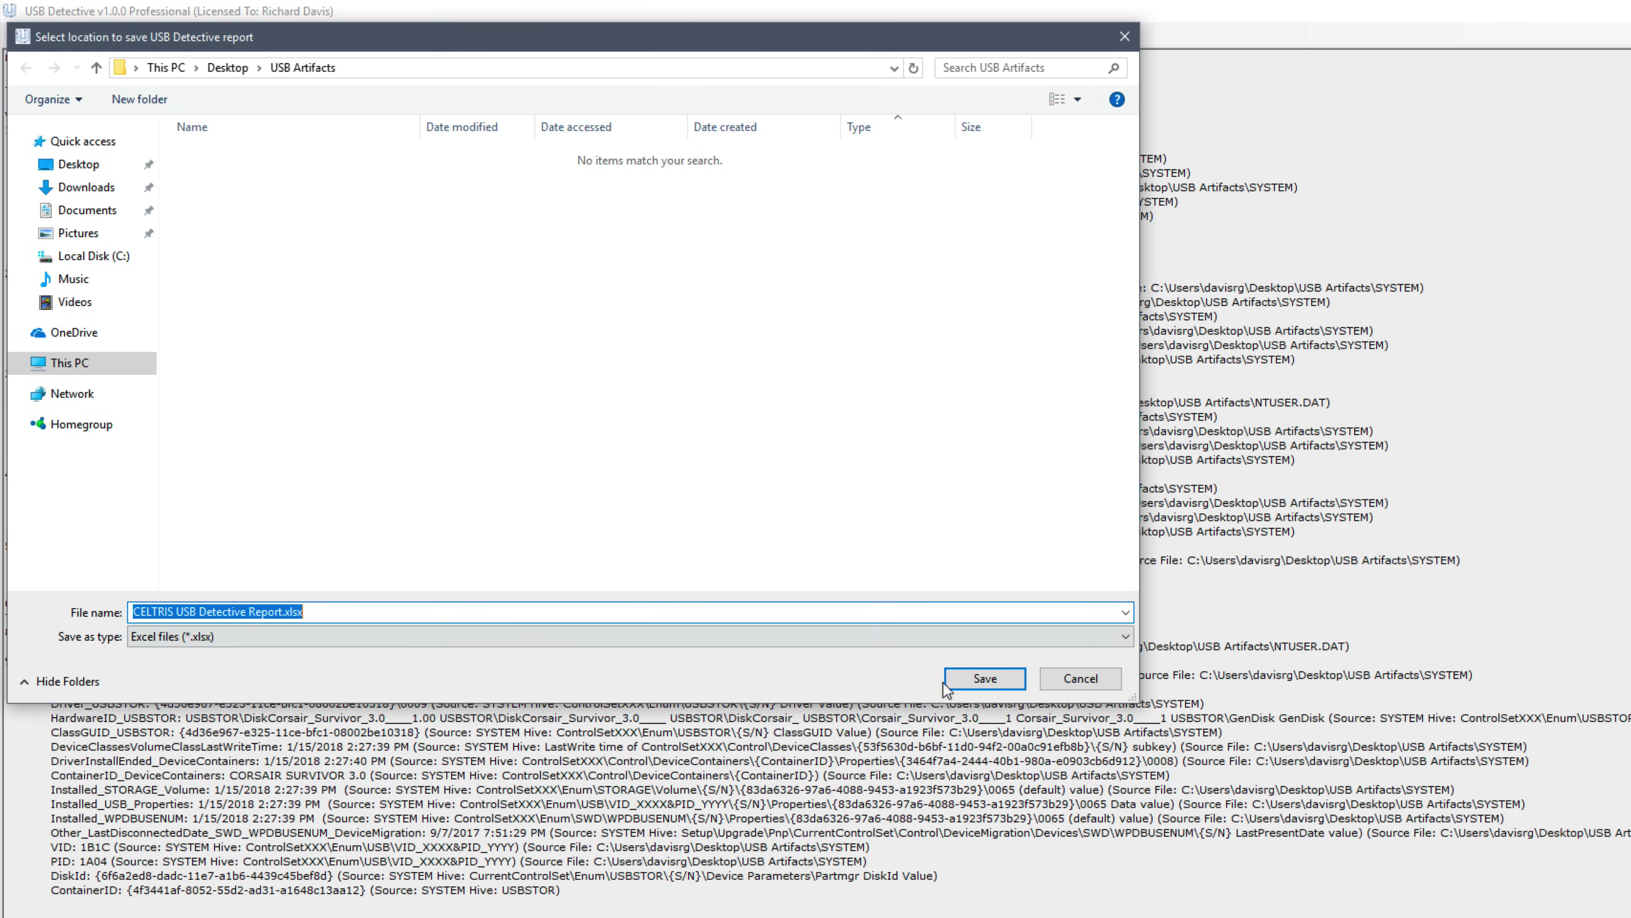
click(971, 678)
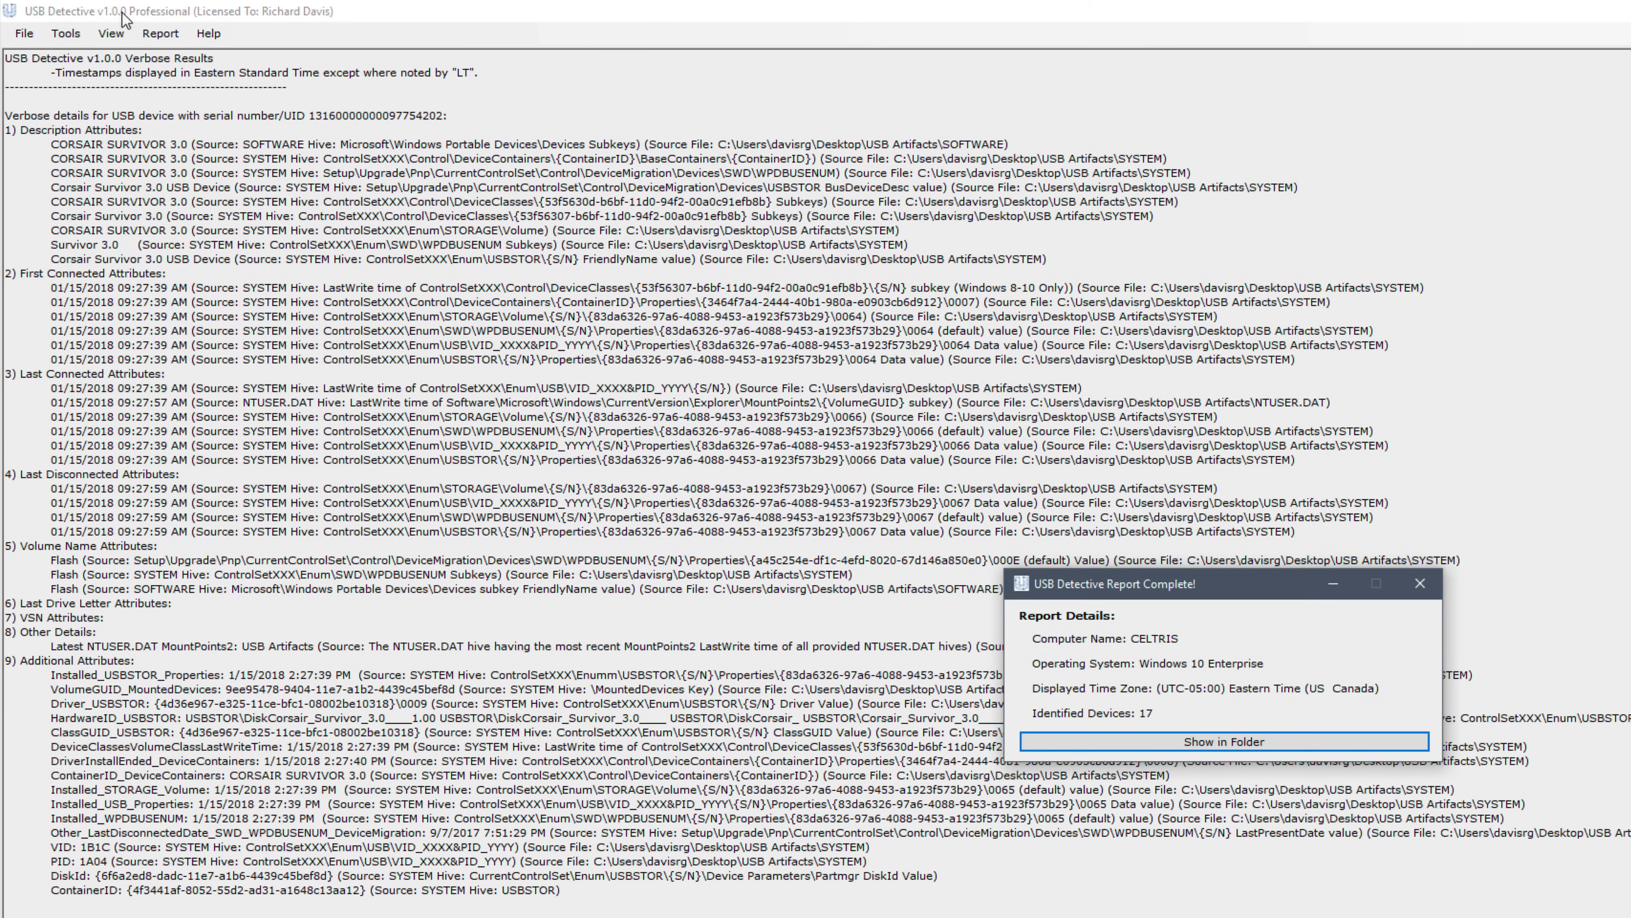
click(1420, 583)
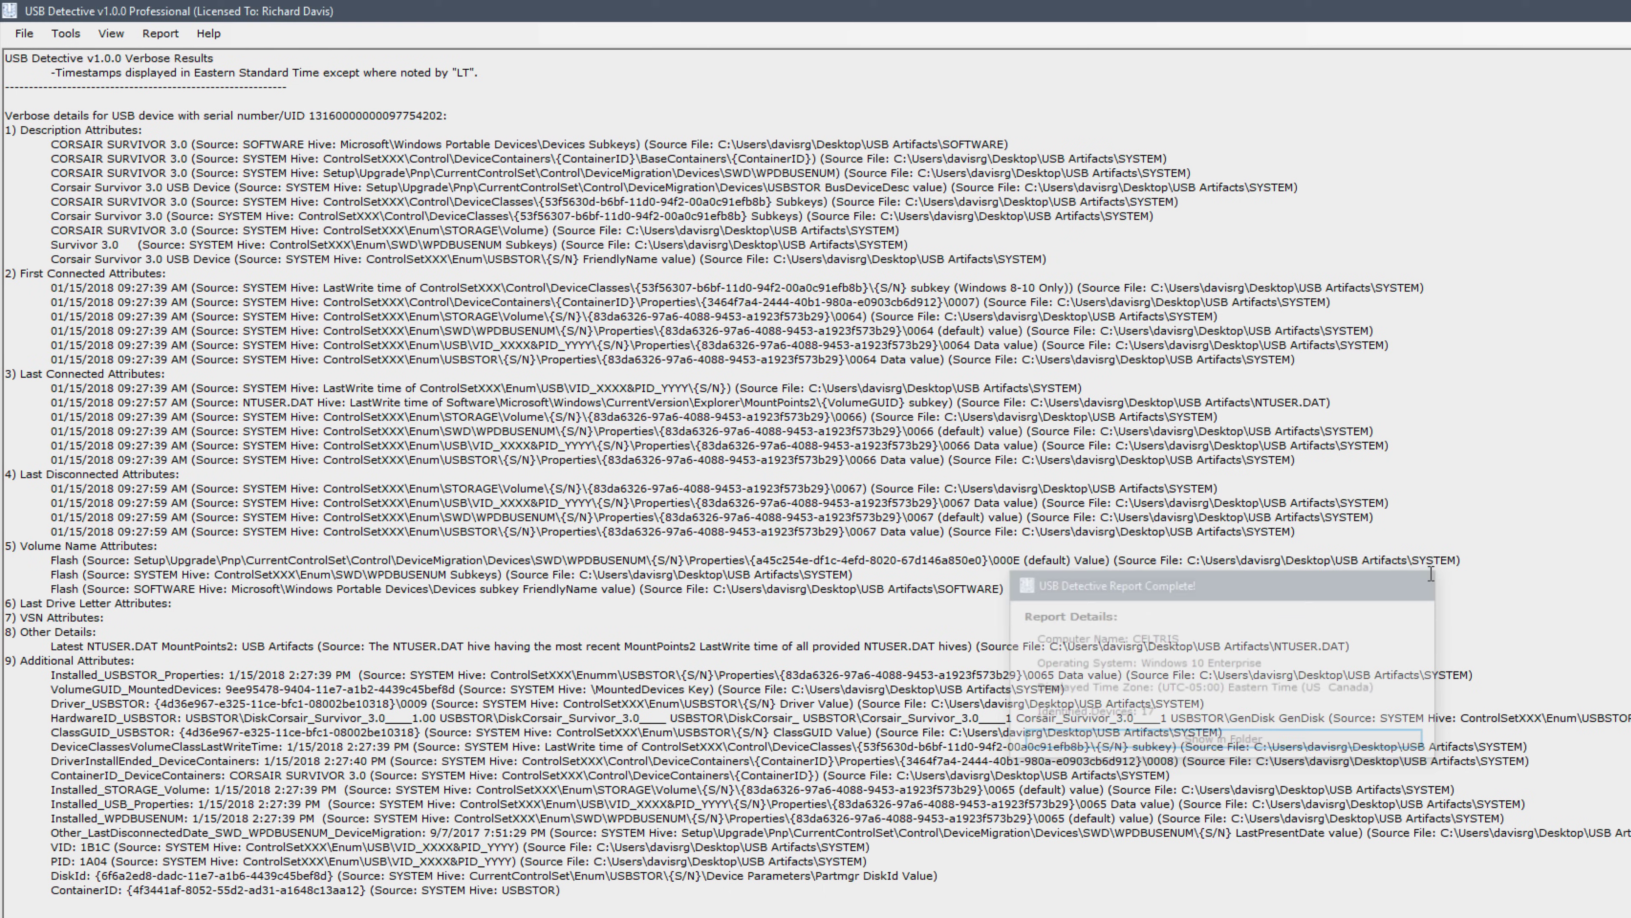
Export the verbose view as CELTRIS USB Detective Verbose Report.xlsx into USB Artifacts and show it in its folder
click(153, 41)
click(200, 75)
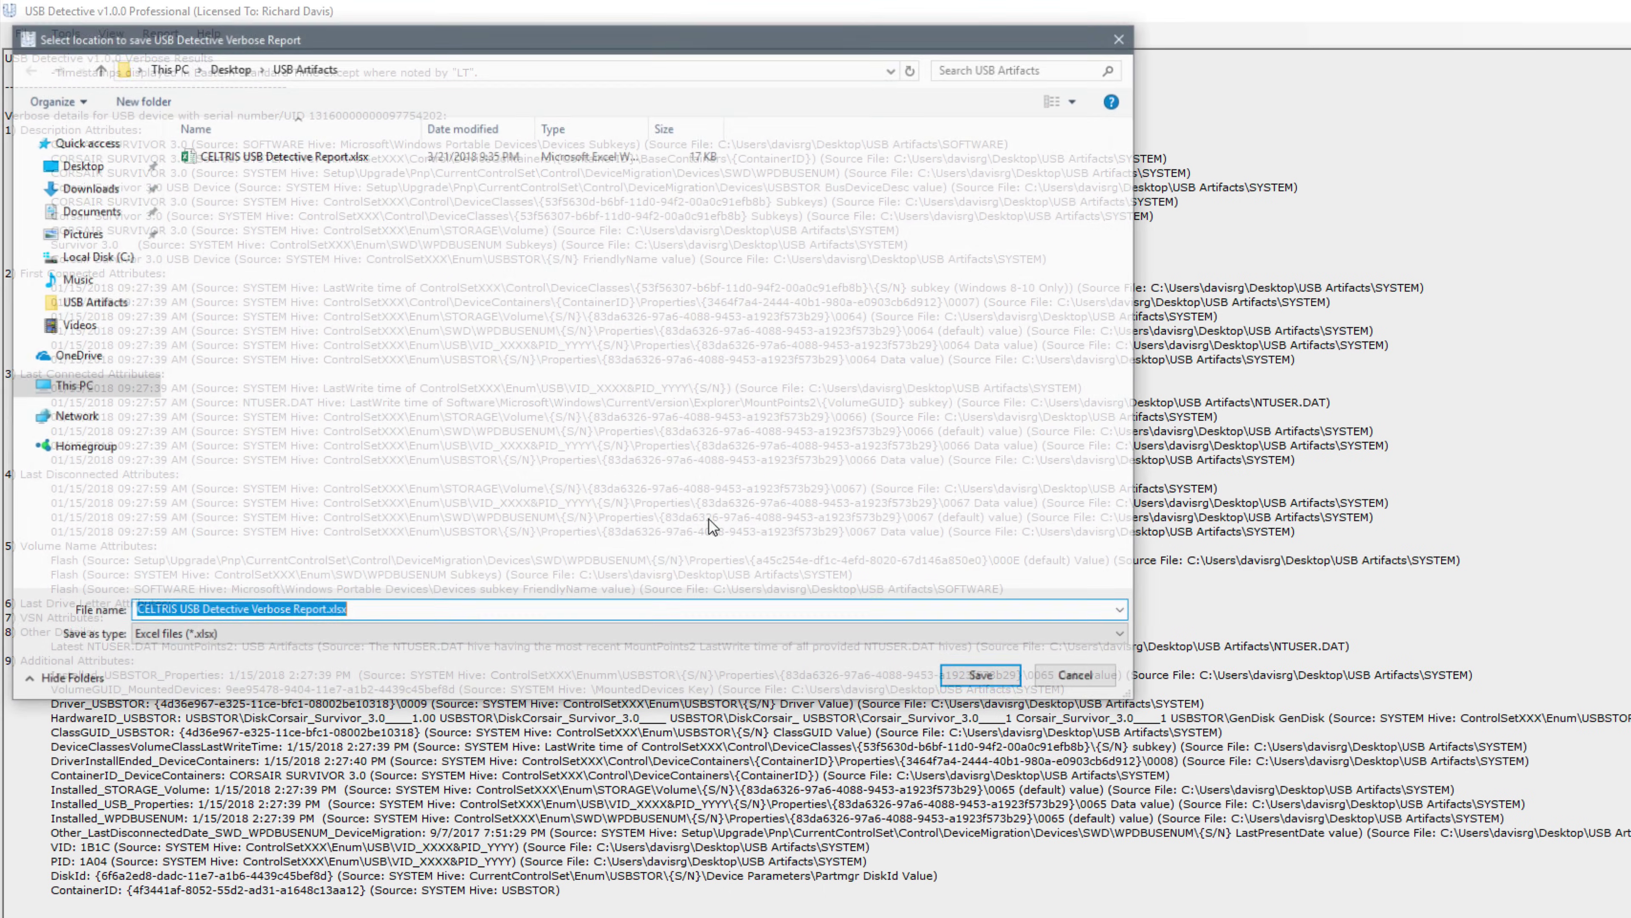
click(957, 680)
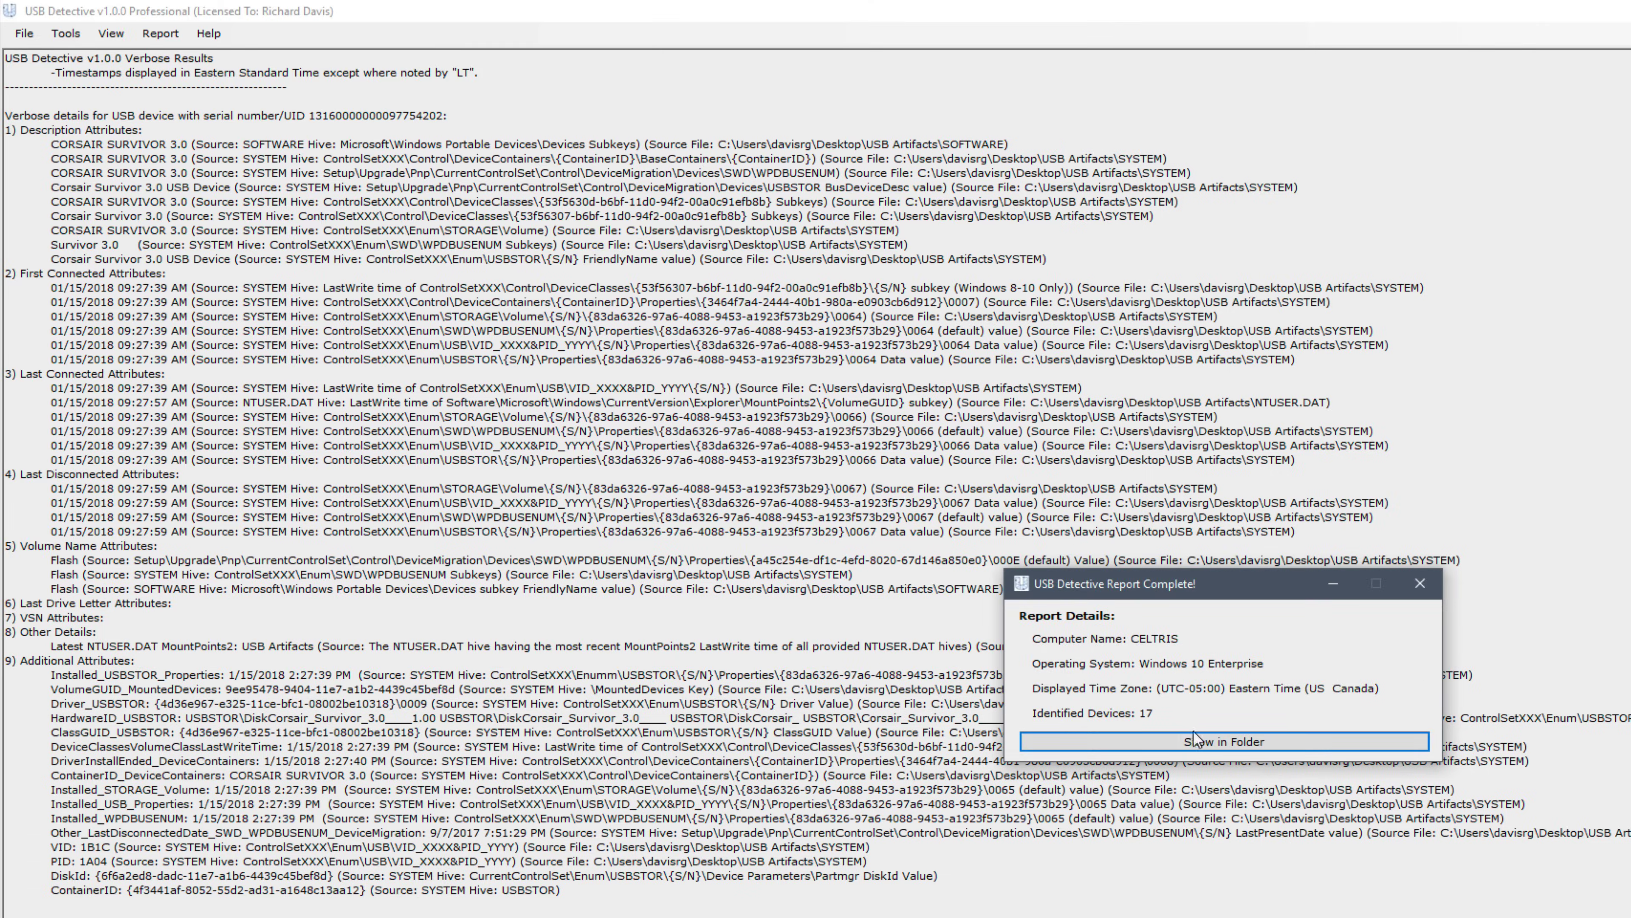
click(1197, 740)
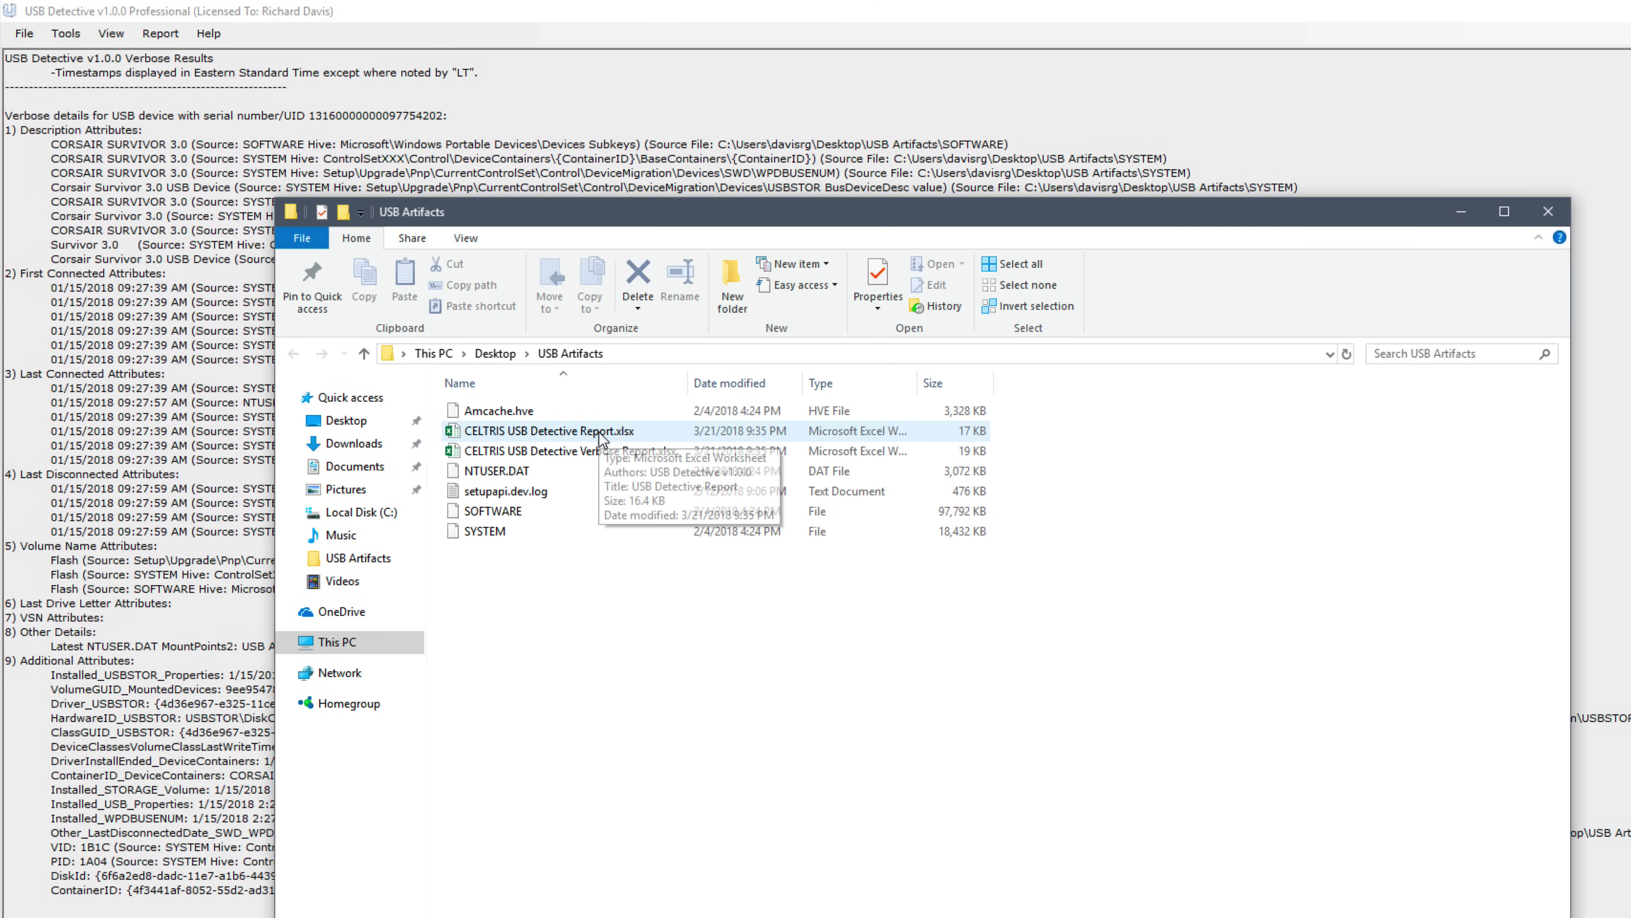
Open CELTRIS USB Detective Report.xlsx in Excel and auto-fit the width of all columns
double_click(601, 434)
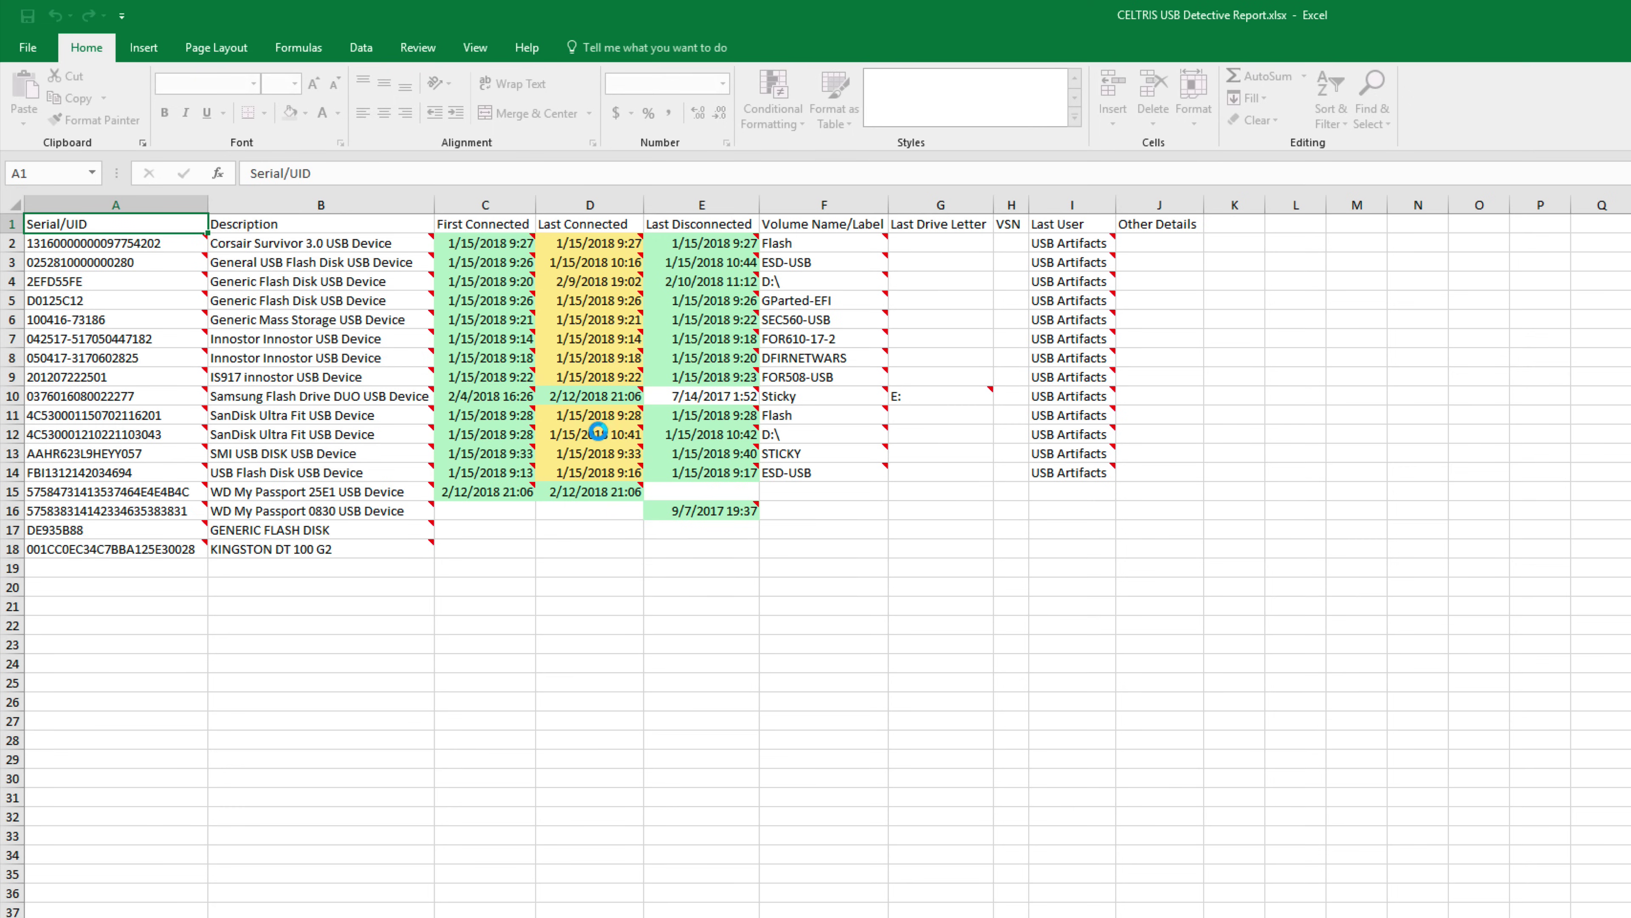
click(14, 205)
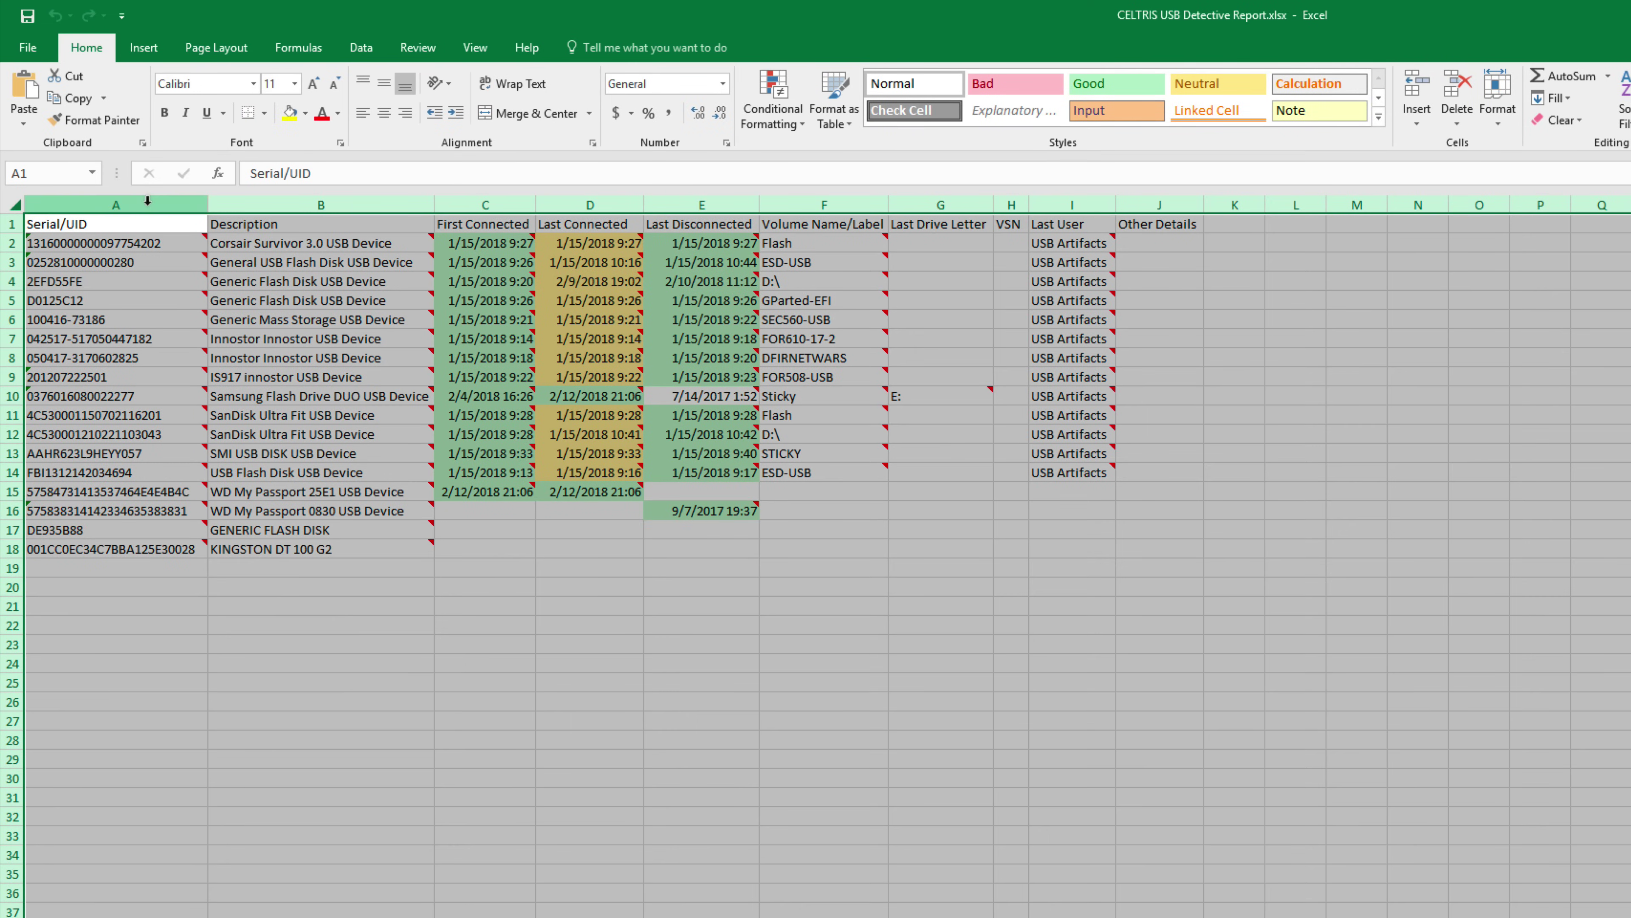
double_click(210, 198)
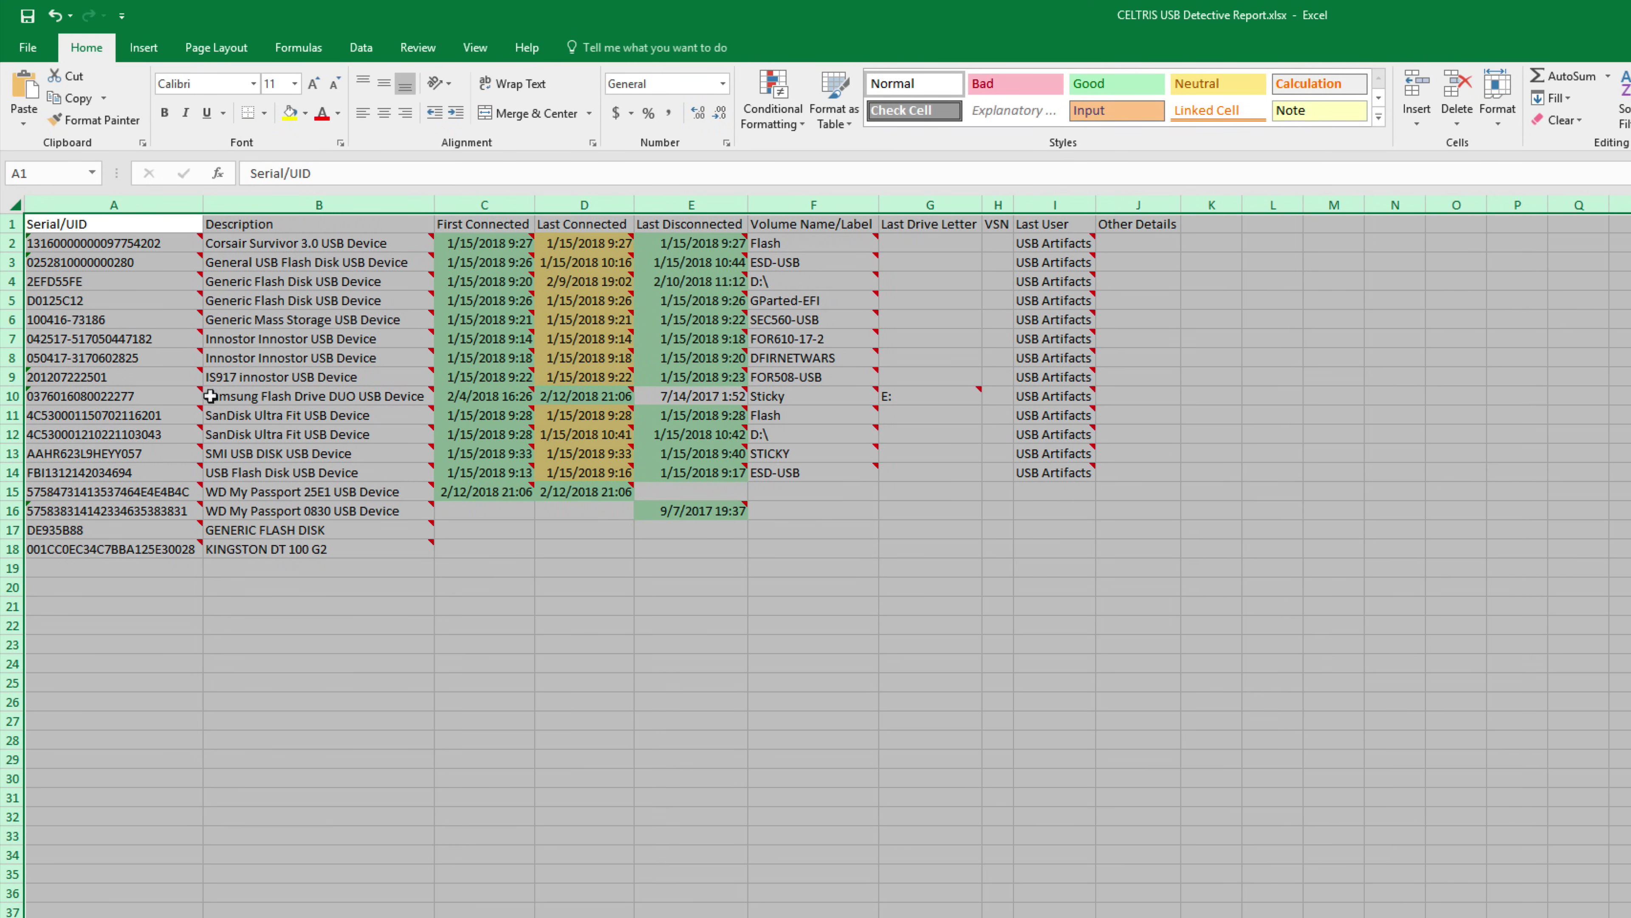
click(117, 568)
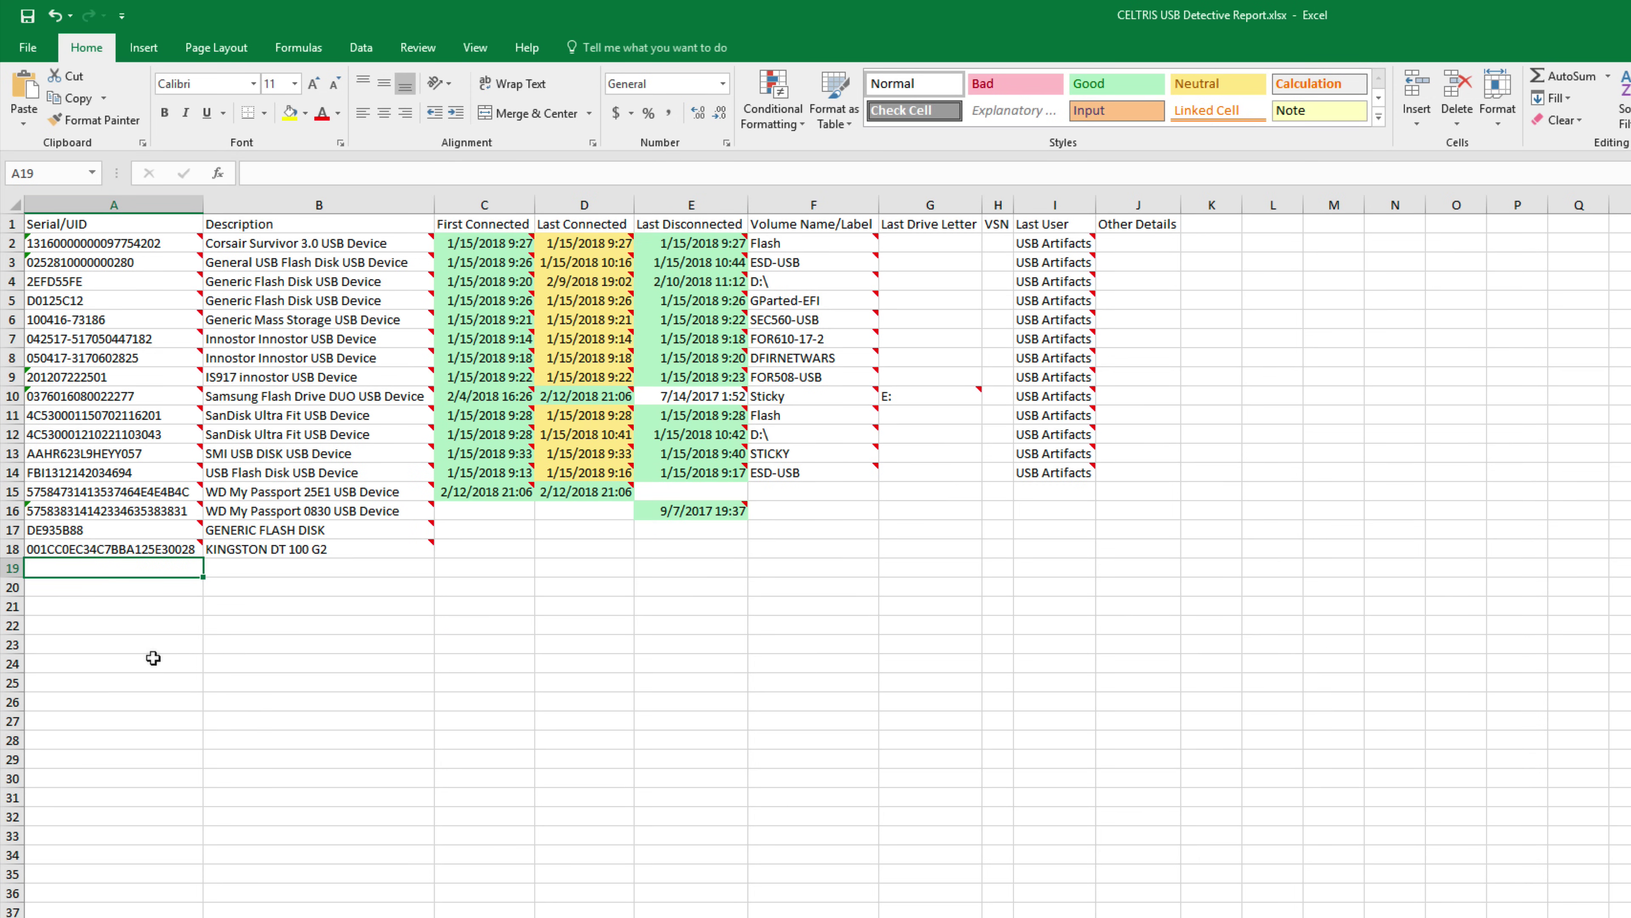
Examine the report's Serial/UID column from row 19 up to A1, and the header row across to the VSN column
key(Up)
key(Up)
key(Up)
key(Up)
key(Up)
key(Up)
key(Up)
key(Up)
key(Up)
key(Up)
key(Up)
key(Up)
key(Up)
key(Up)
key(Up)
key(Up)
key(Up)
key(Up)
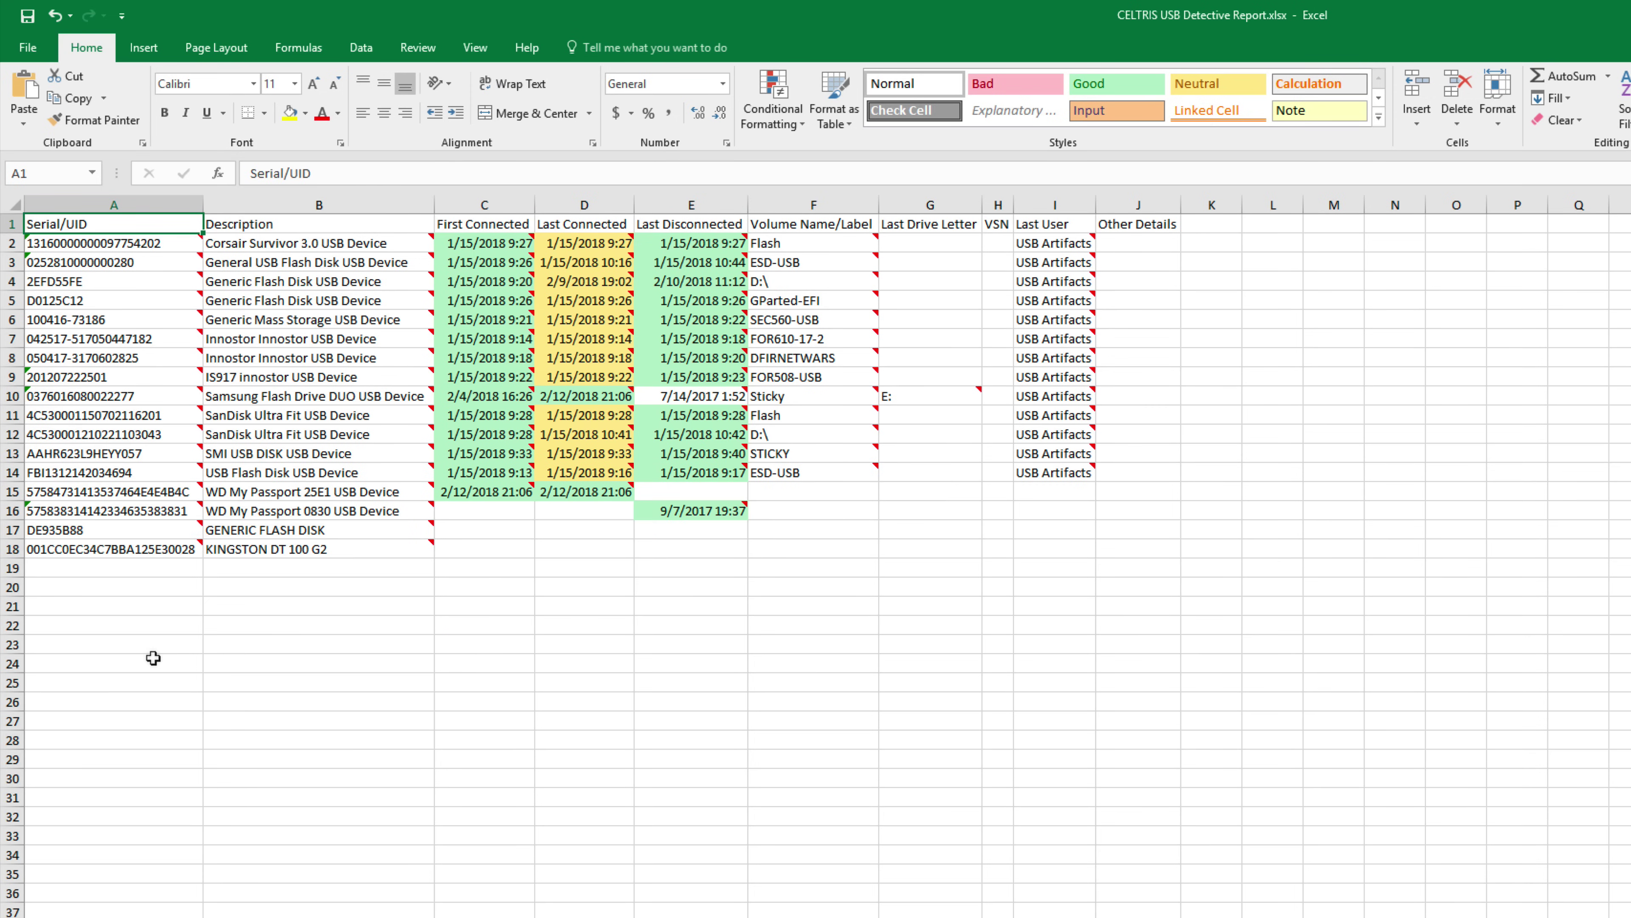
key(Right)
key(Right)
key(Right)
key(Right)
key(Right)
key(Right)
key(Right)
key(Right)
key(Right)
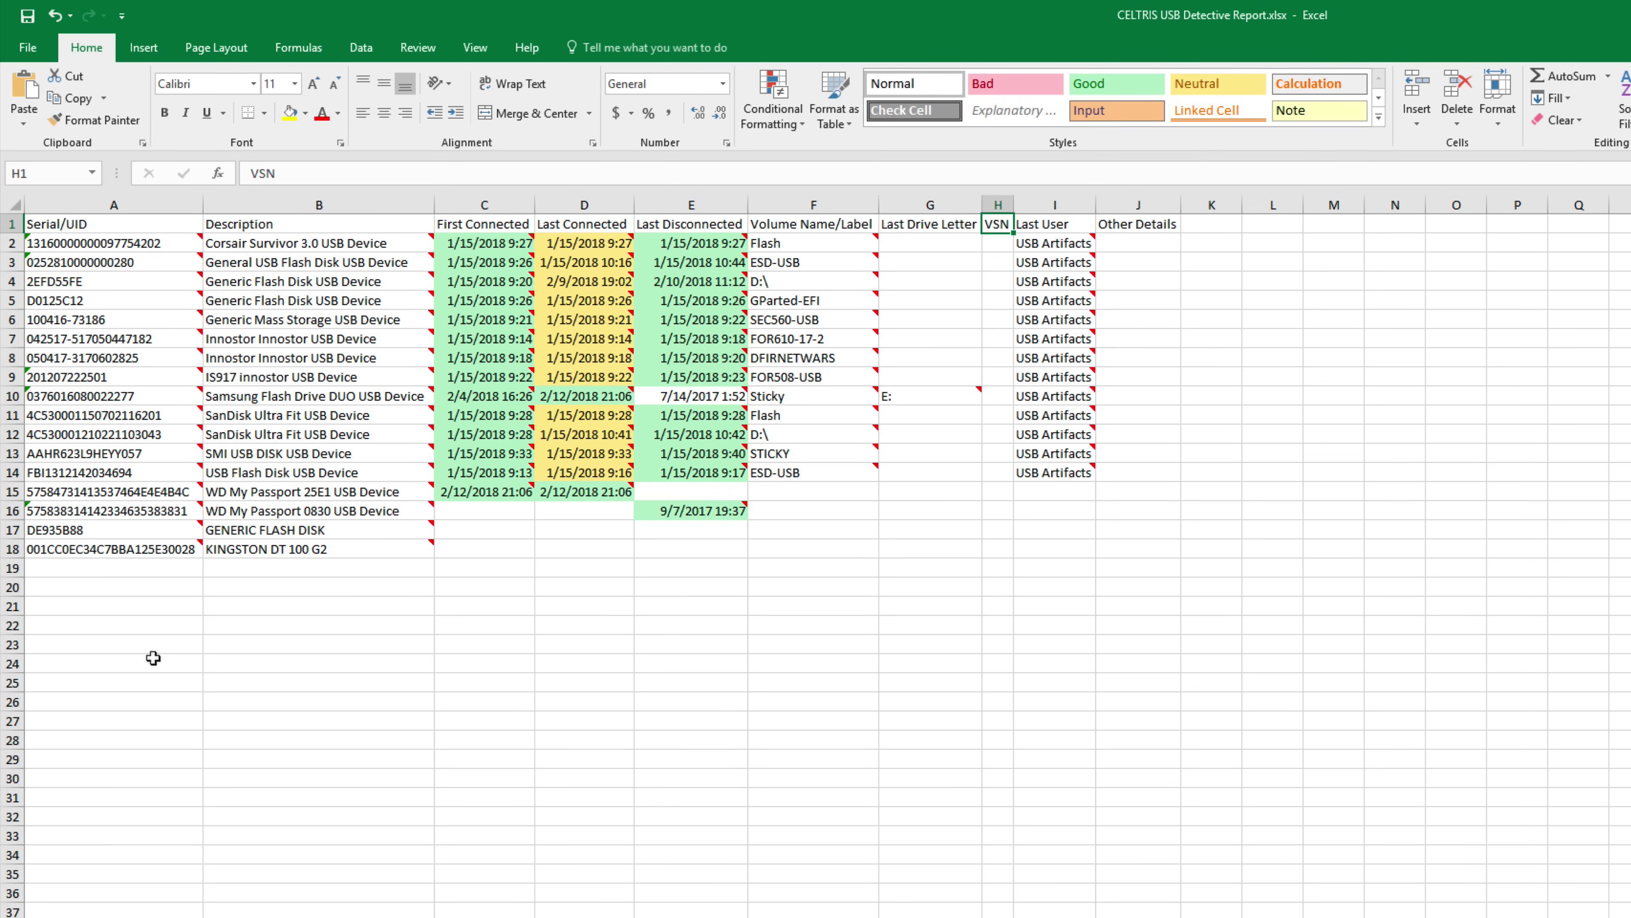
Return to cell A1 of the grid report and close the workbook without saving the changes
key(Left)
key(Left)
key(Left)
key(Home)
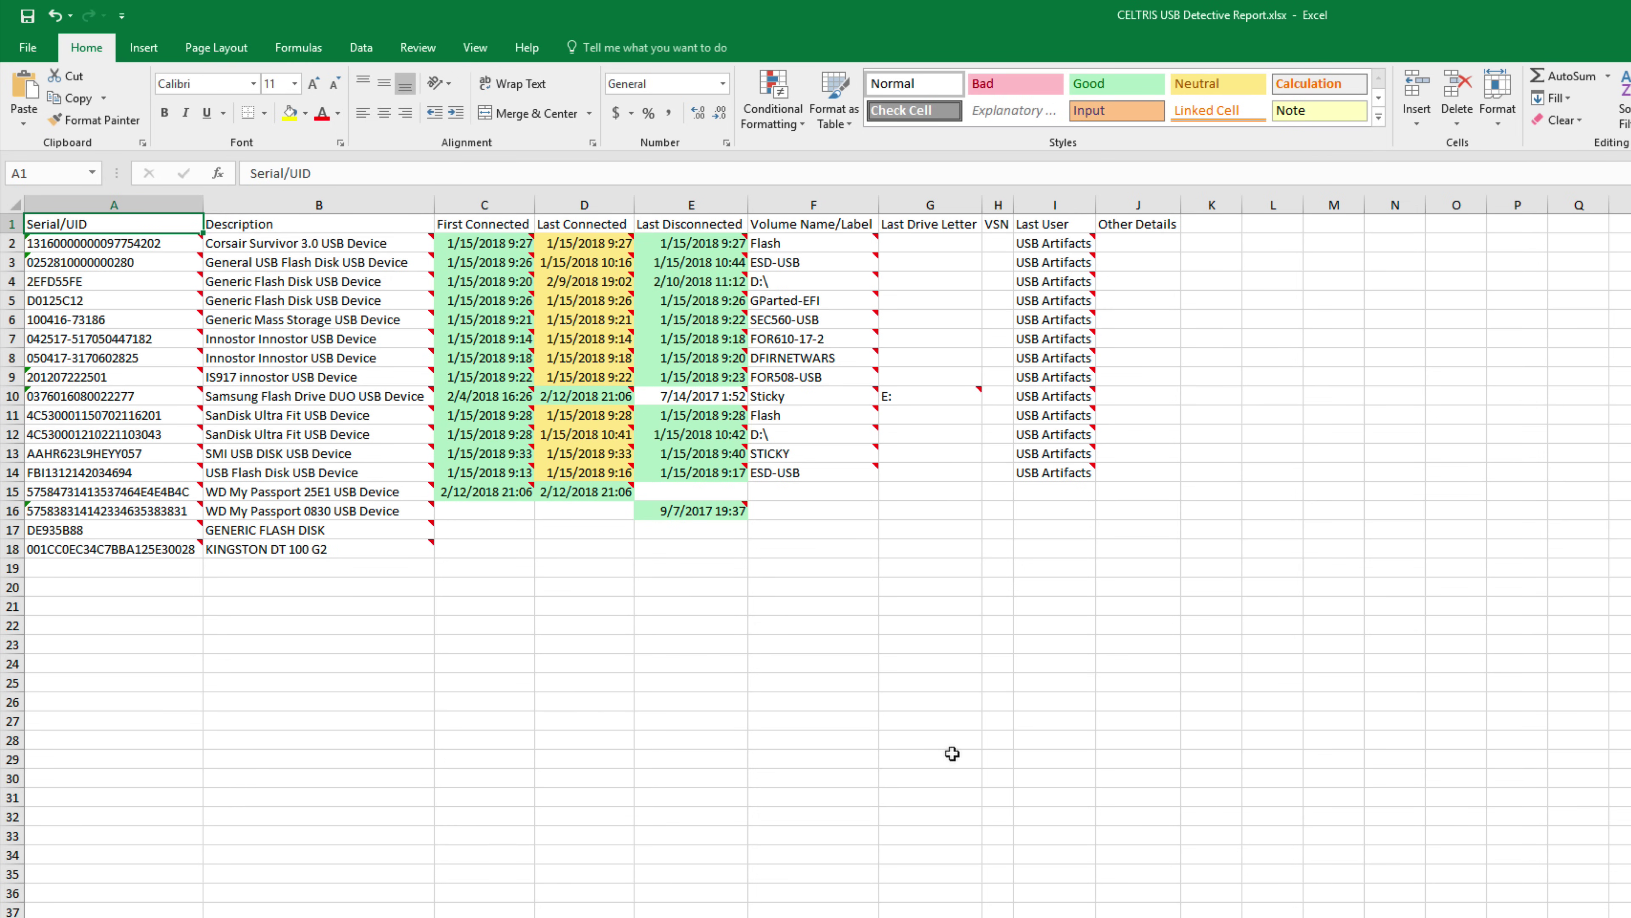
key(alt+F4)
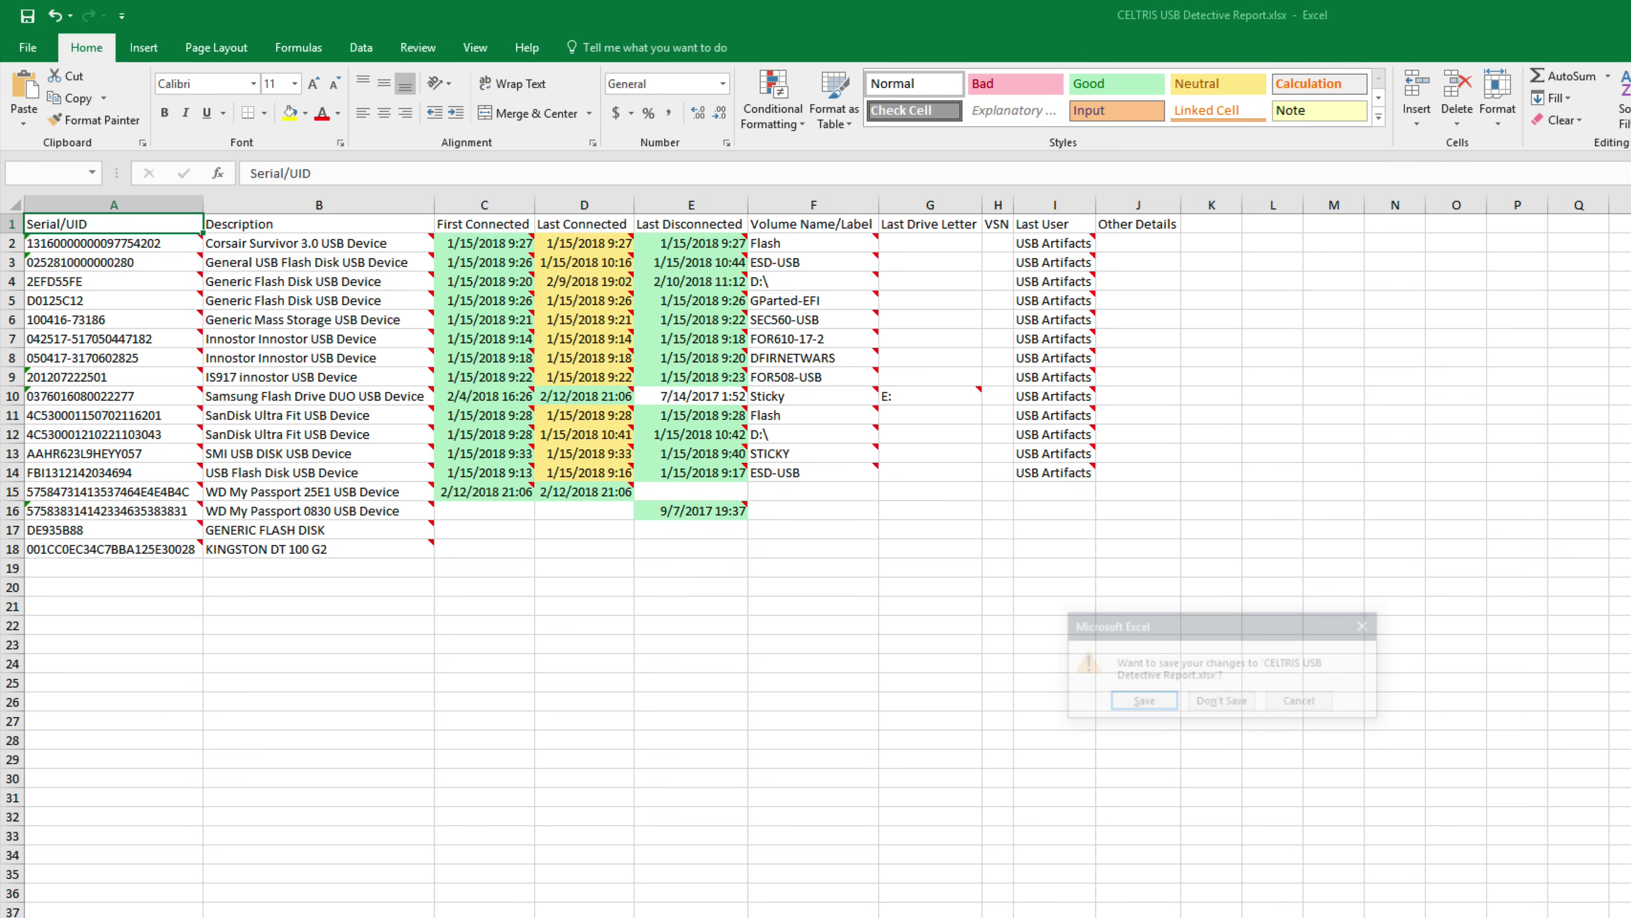
click(1215, 713)
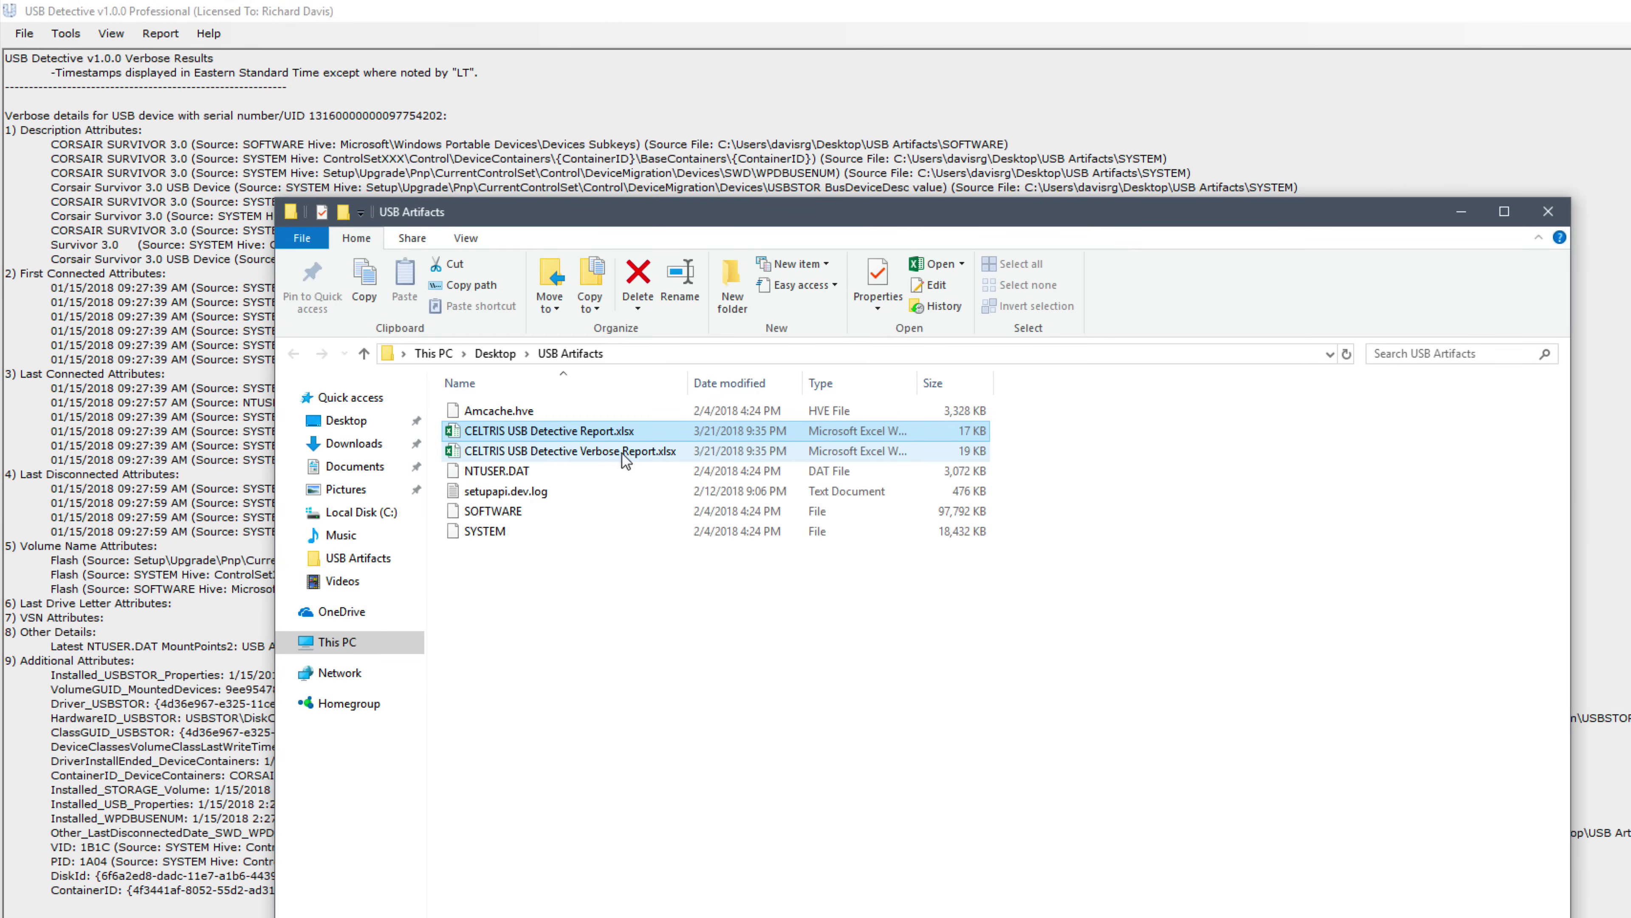
Open CELTRIS USB Detective Verbose Report.xlsx from the USB Artifacts folder and examine the identifier, description and friendly-name columns
double_click(570, 452)
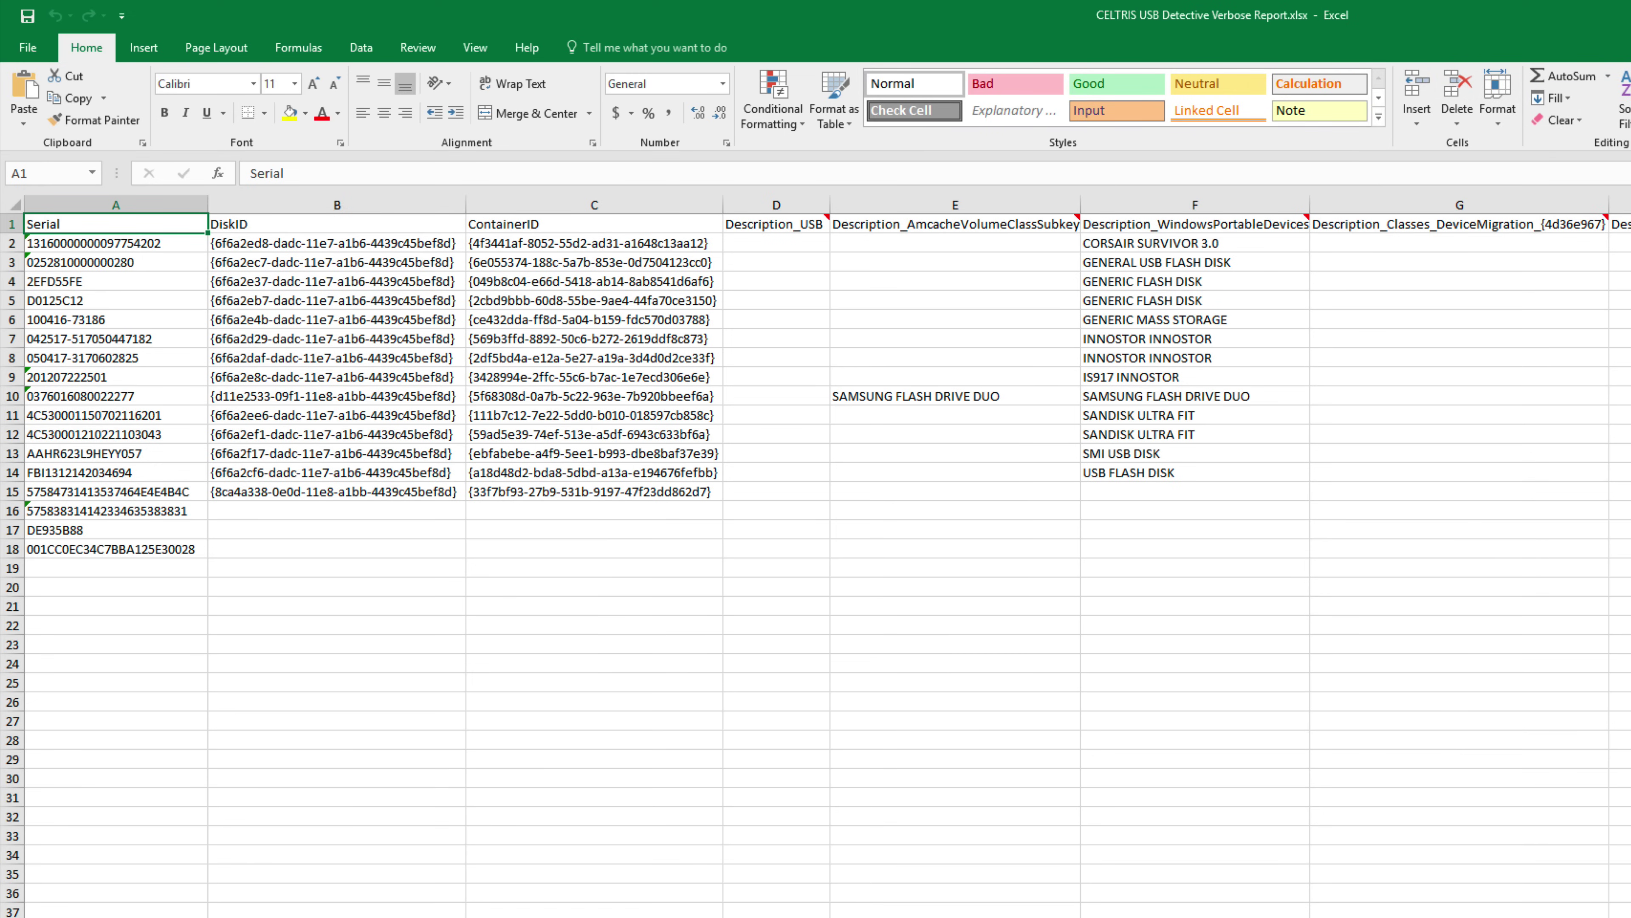
scroll(827, 556, right, 5)
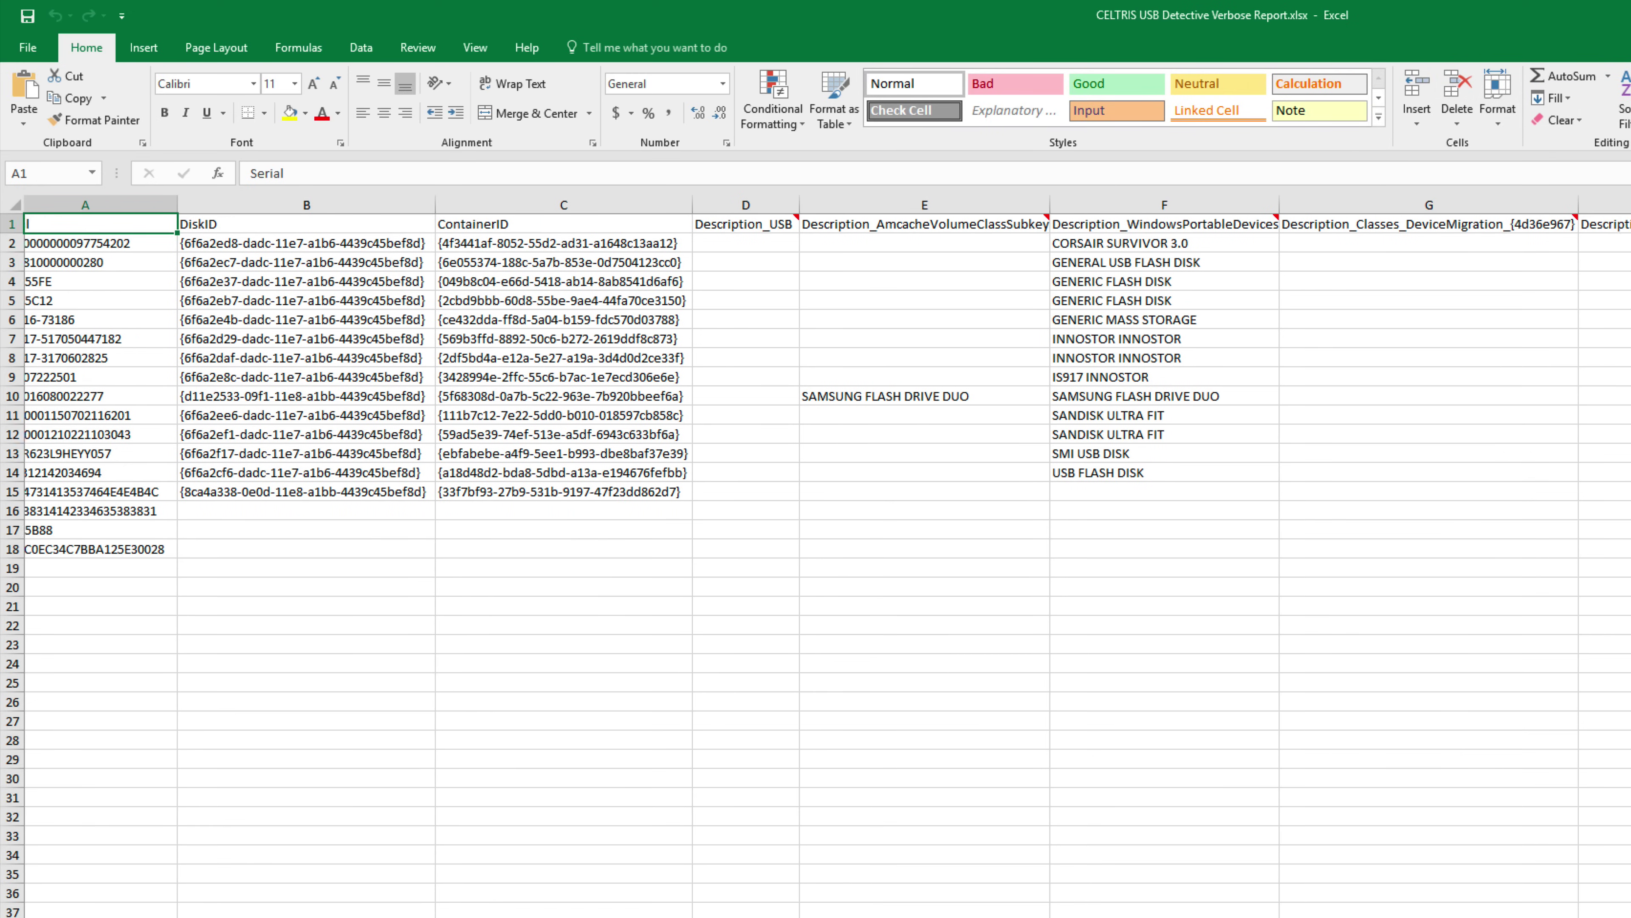
scroll(827, 556, right, 7)
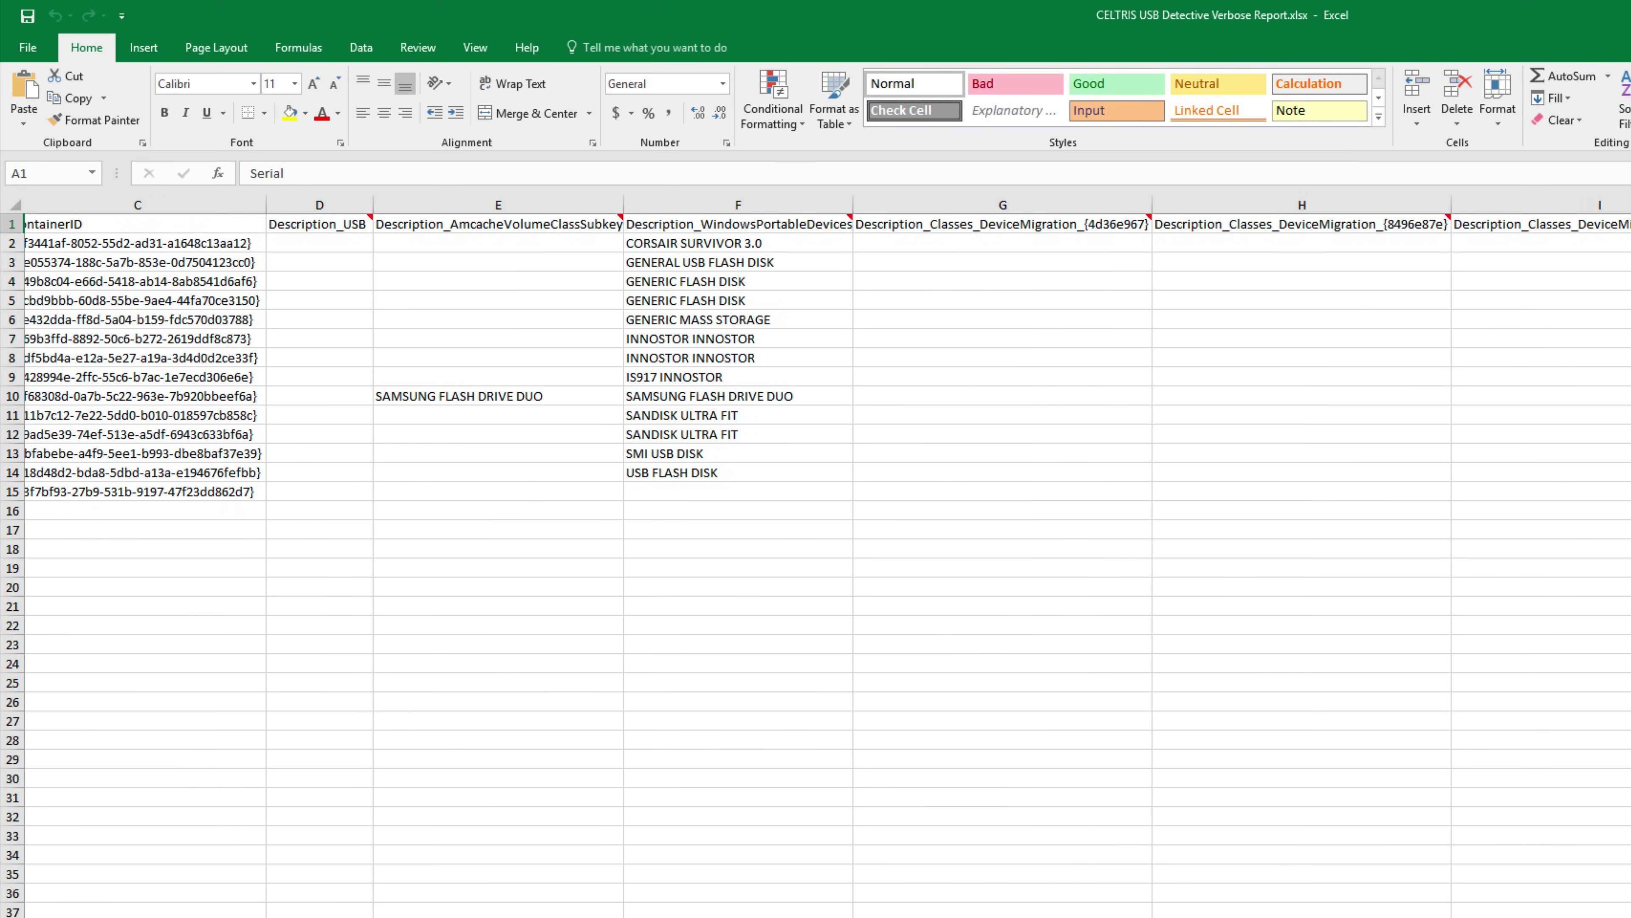
scroll(827, 555, right, 14)
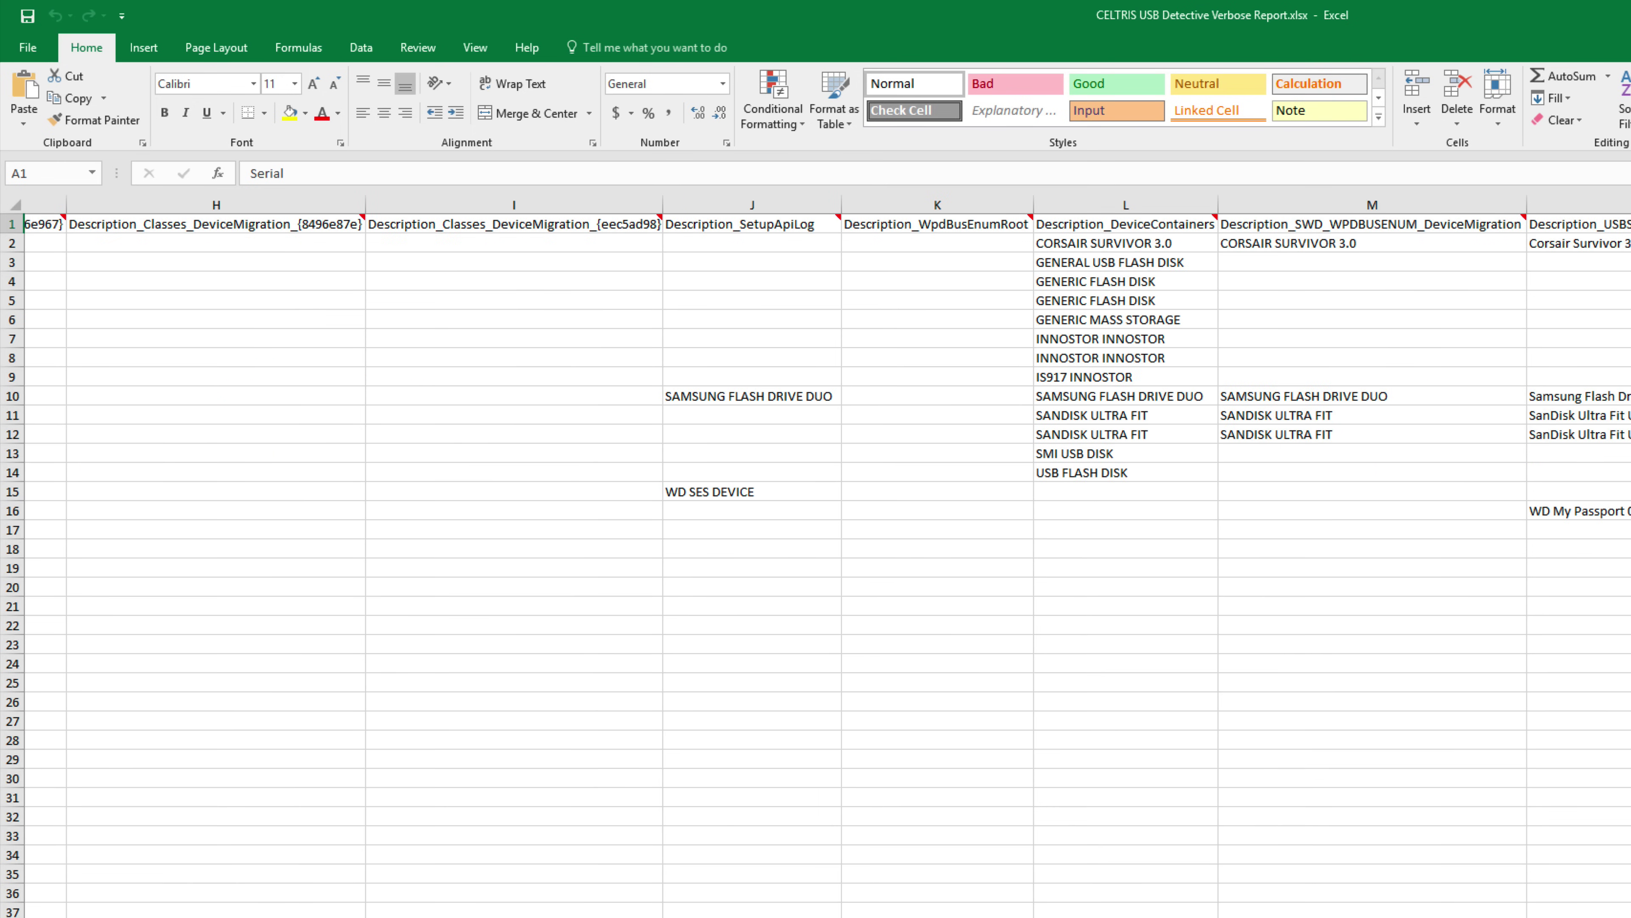
scroll(827, 556, right, 5)
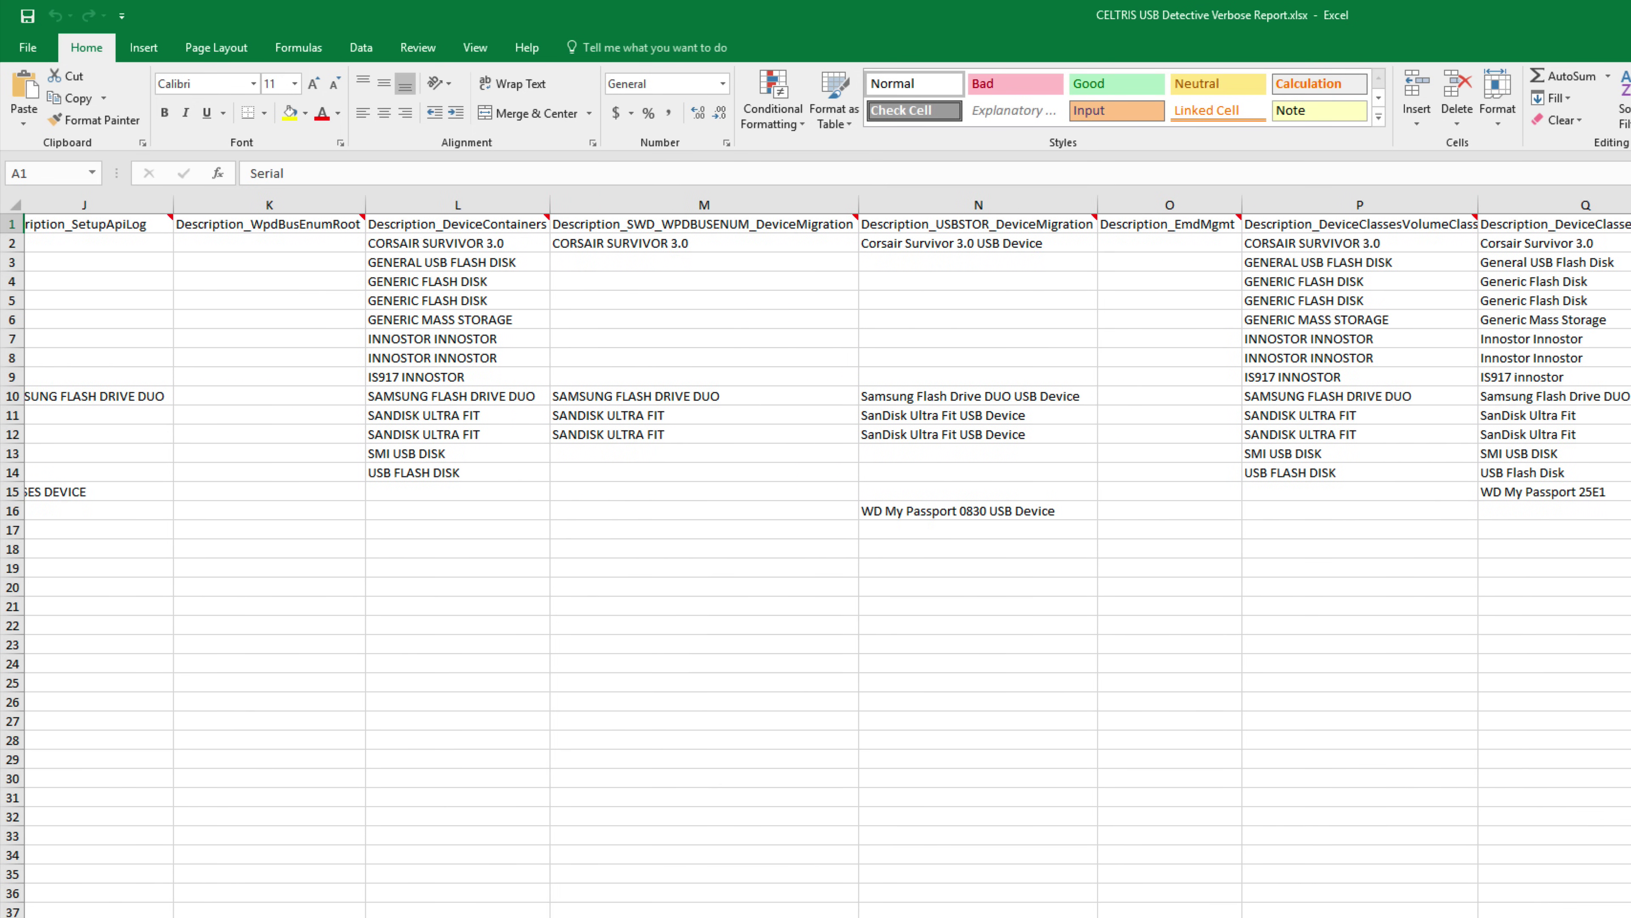
scroll(827, 556, right, 10)
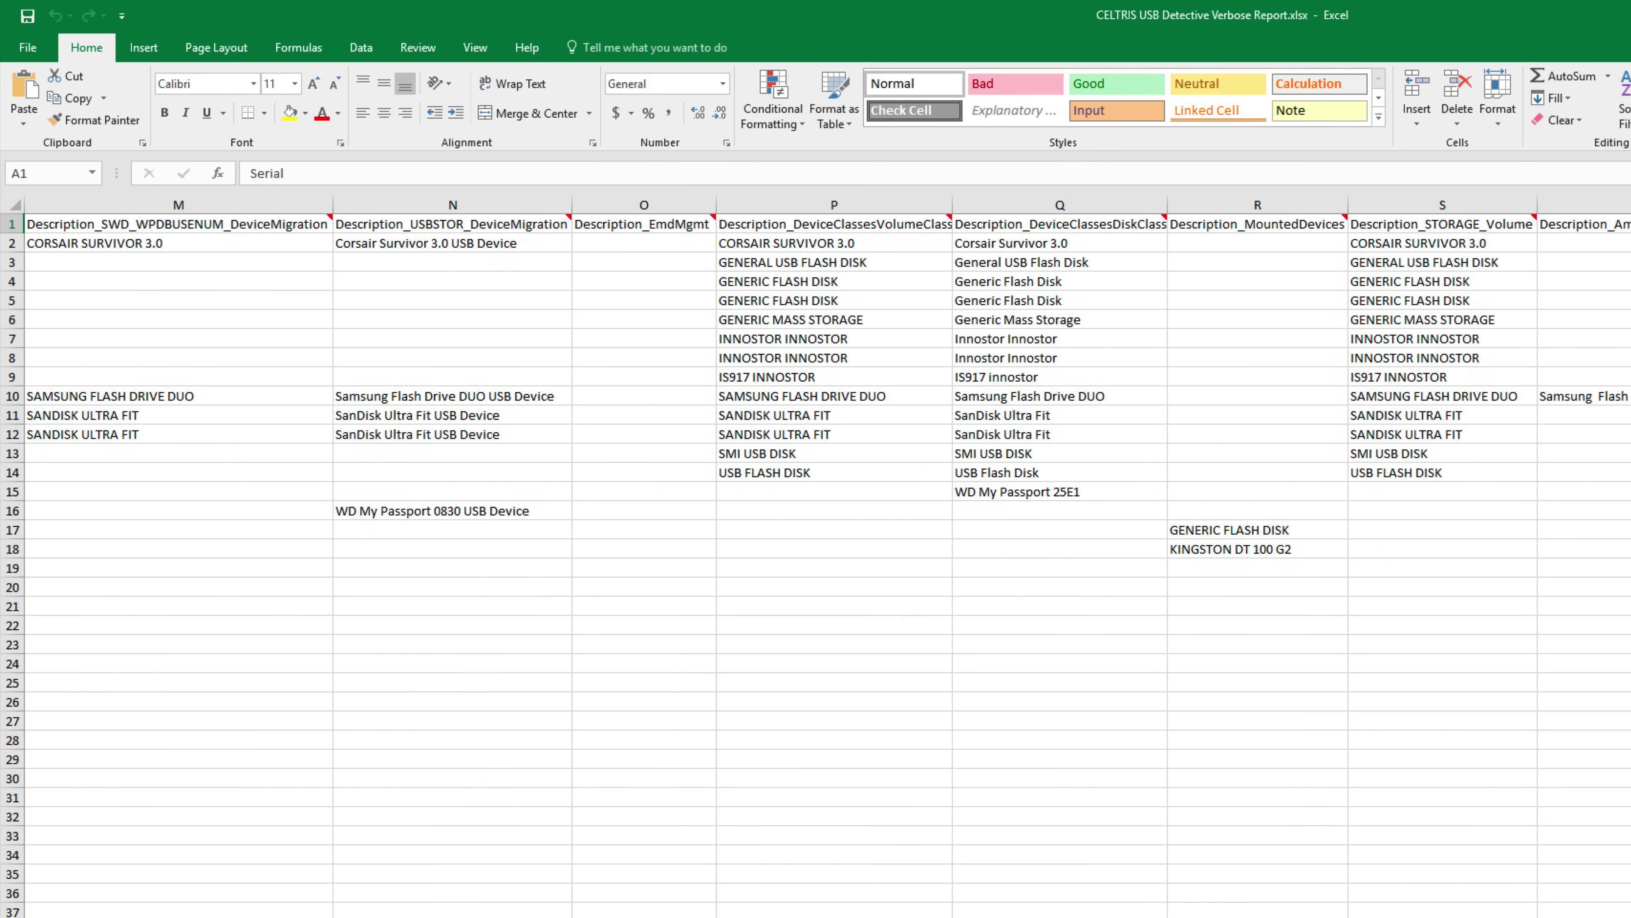
scroll(828, 556, right, 6)
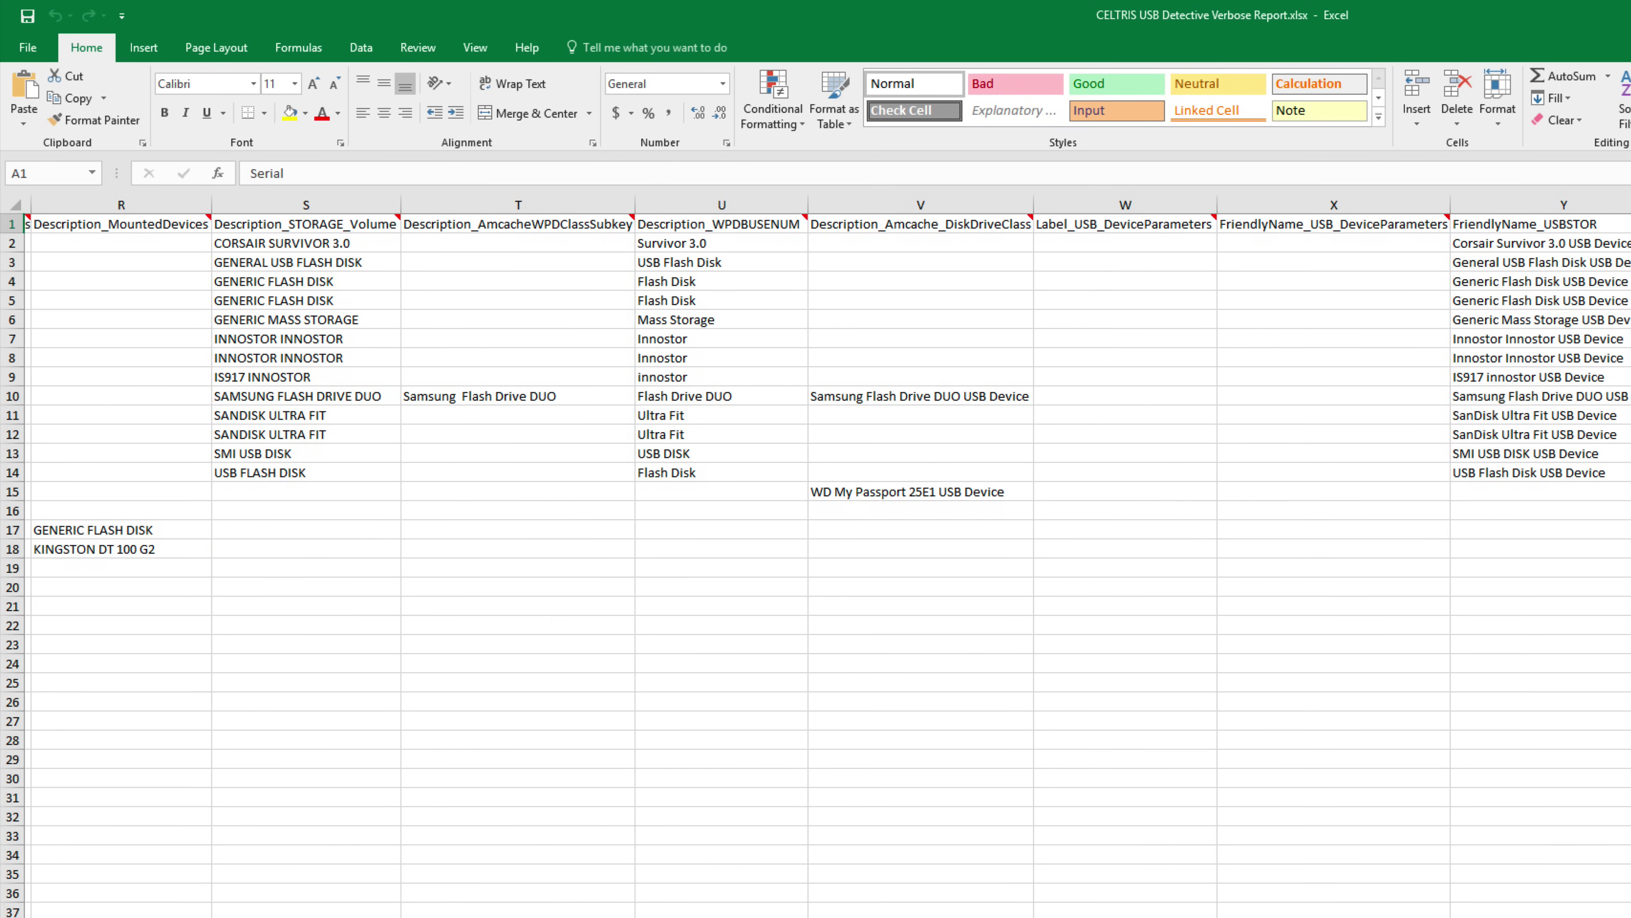
scroll(827, 556, right, 7)
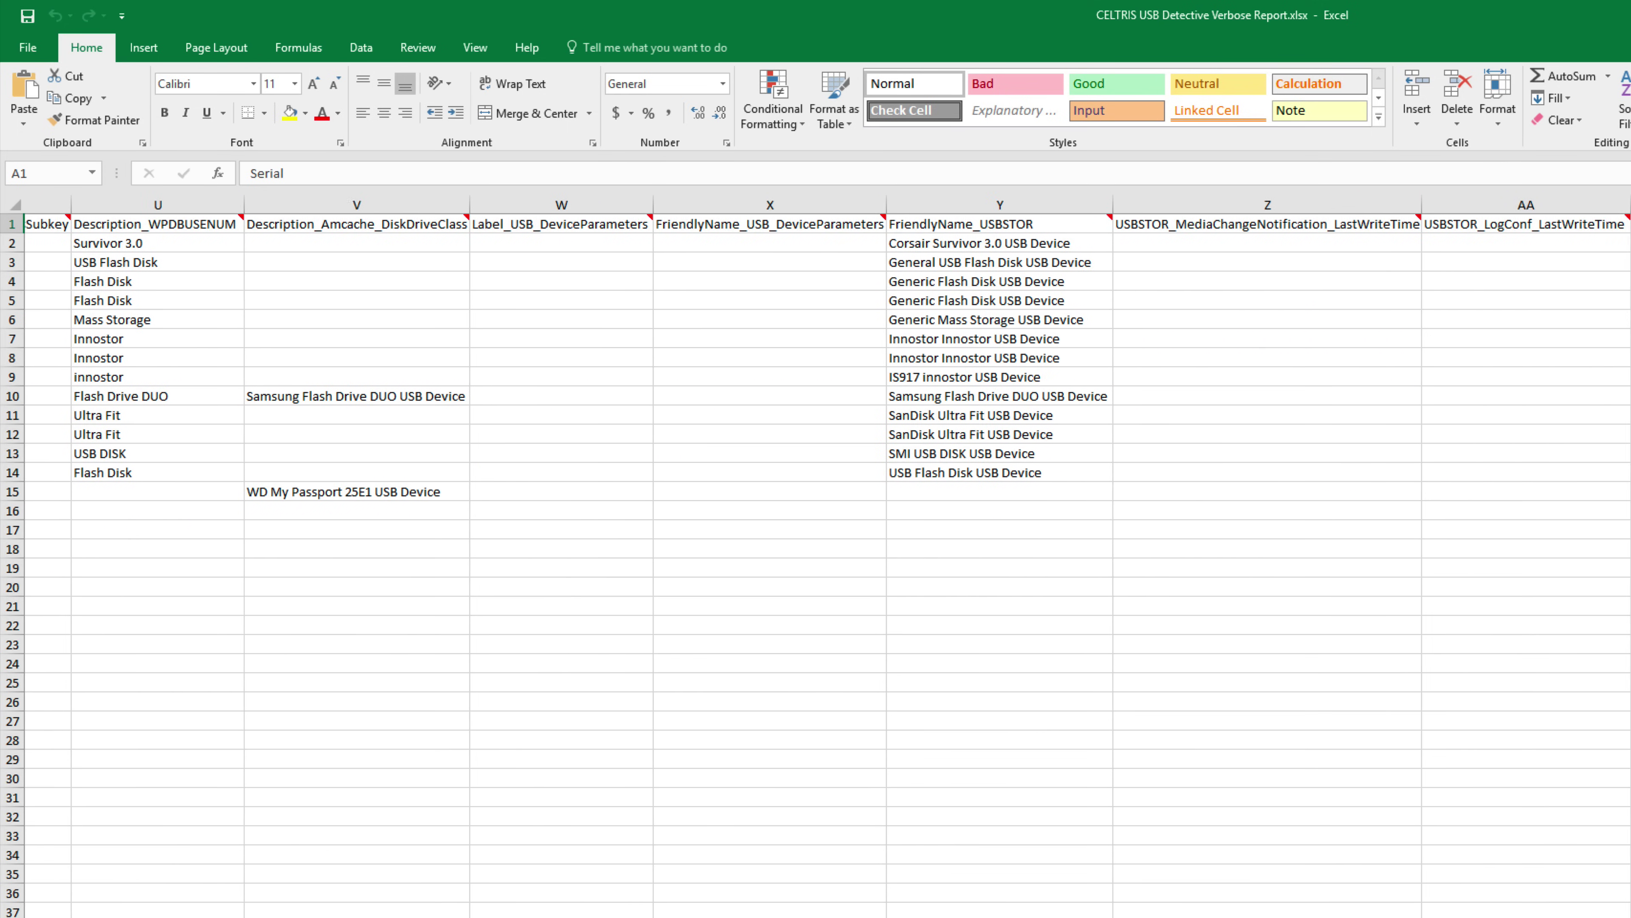
scroll(827, 556, right, 7)
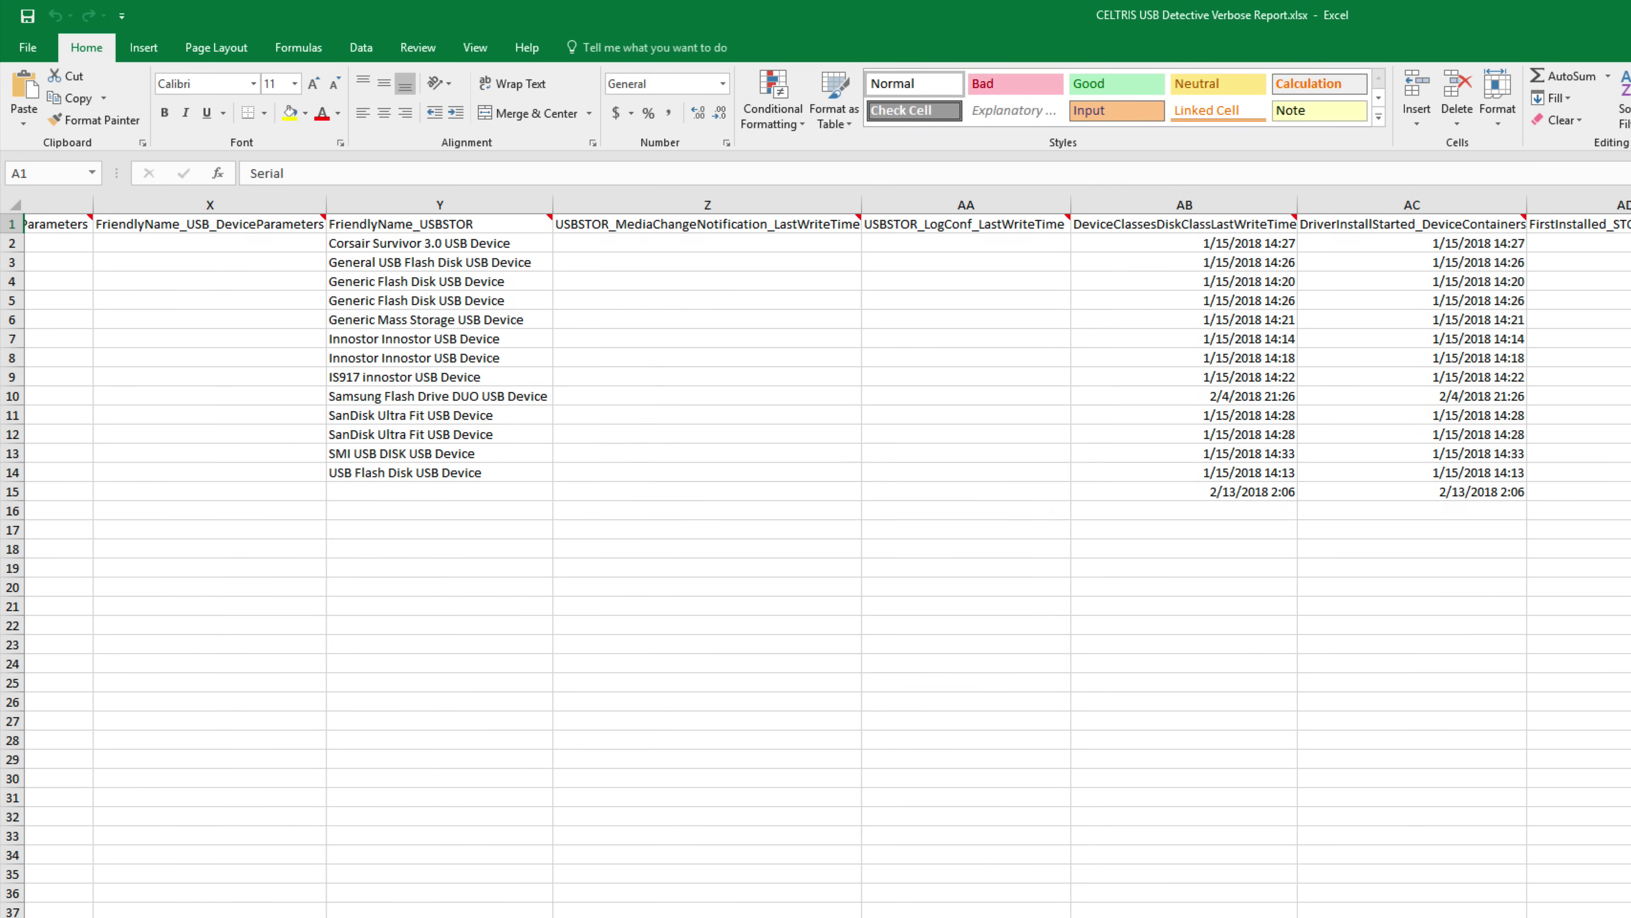
Examine the verbose report's connection timestamp, volume name, drive letter, last user and additional attribute columns through HardwareID_USBSTOR, then close the workbook
scroll(827, 555, right, 11)
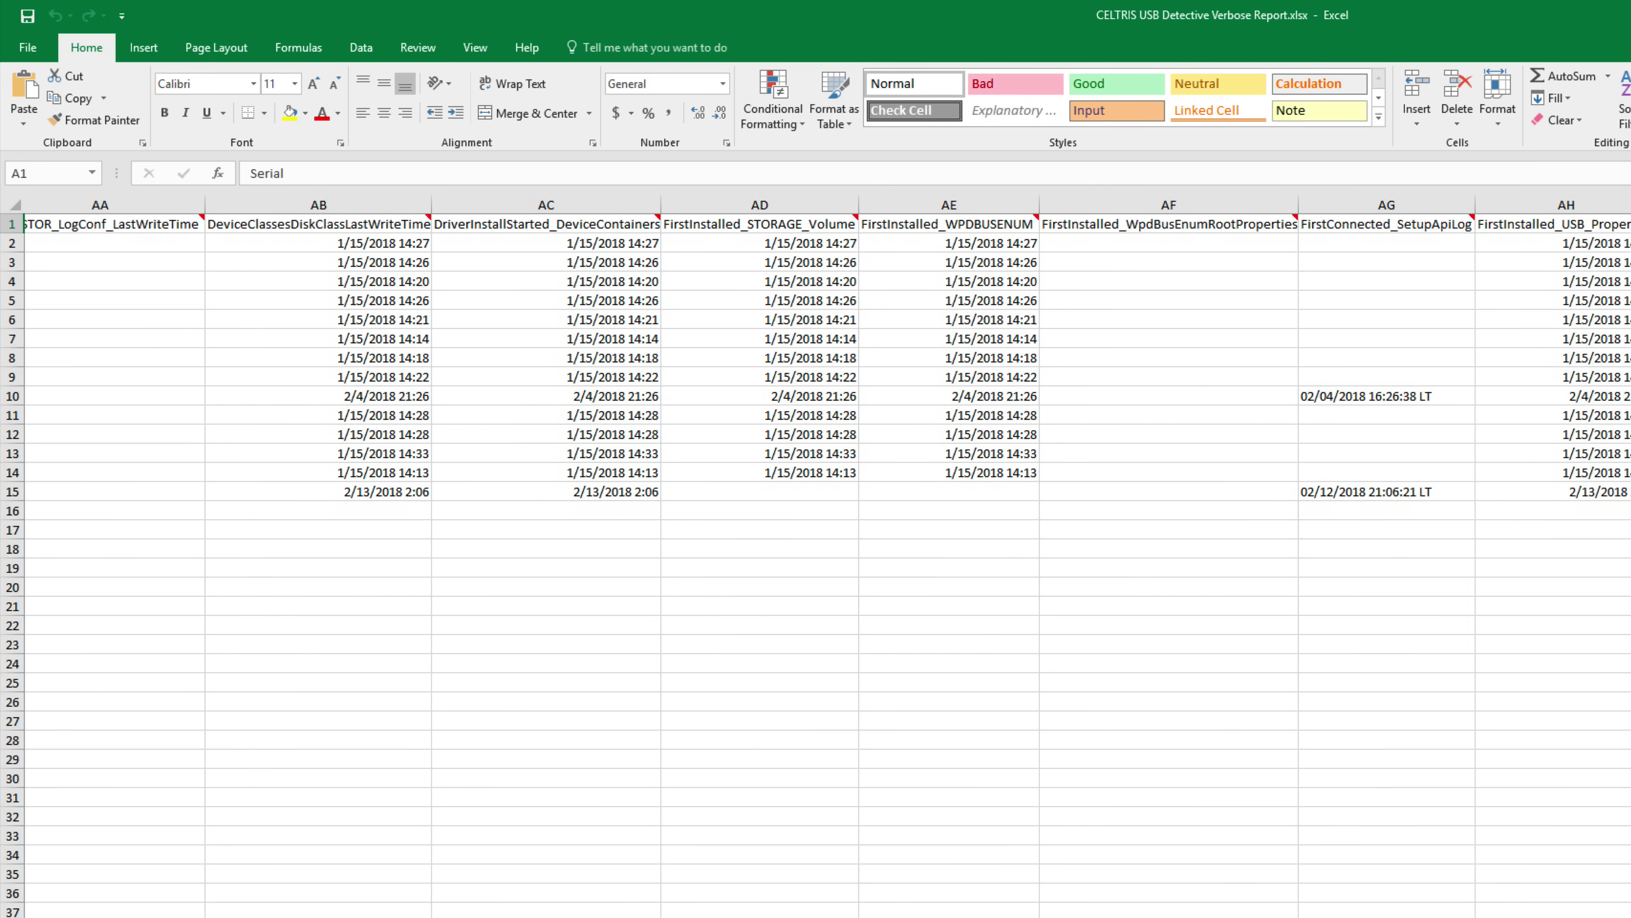
scroll(827, 555, right, 9)
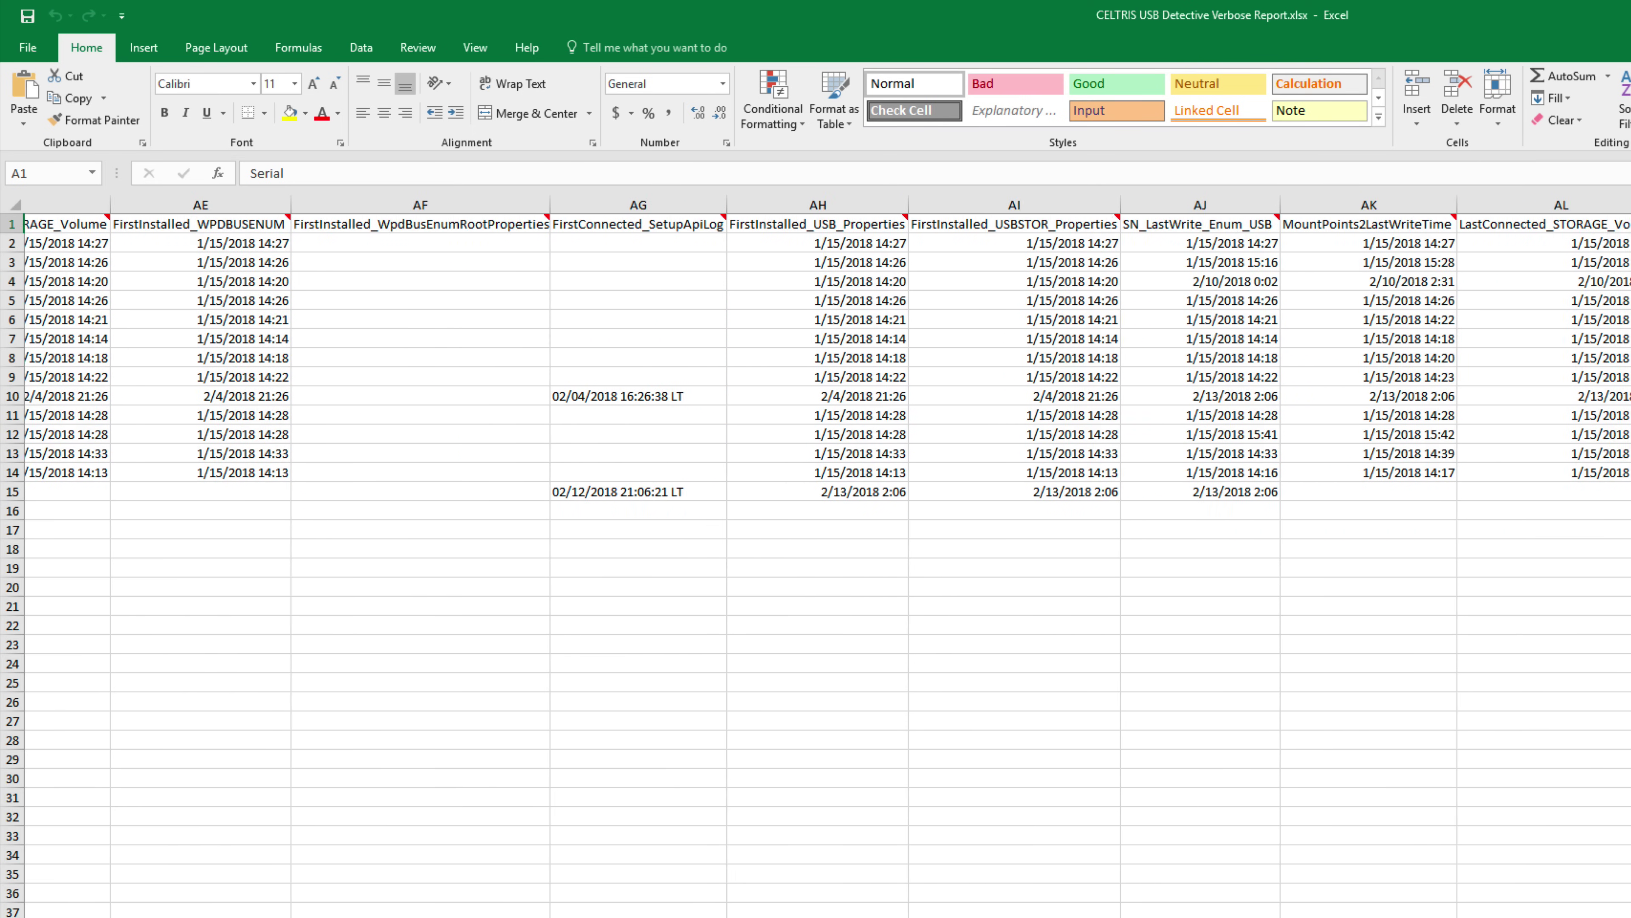
scroll(827, 556, right, 9)
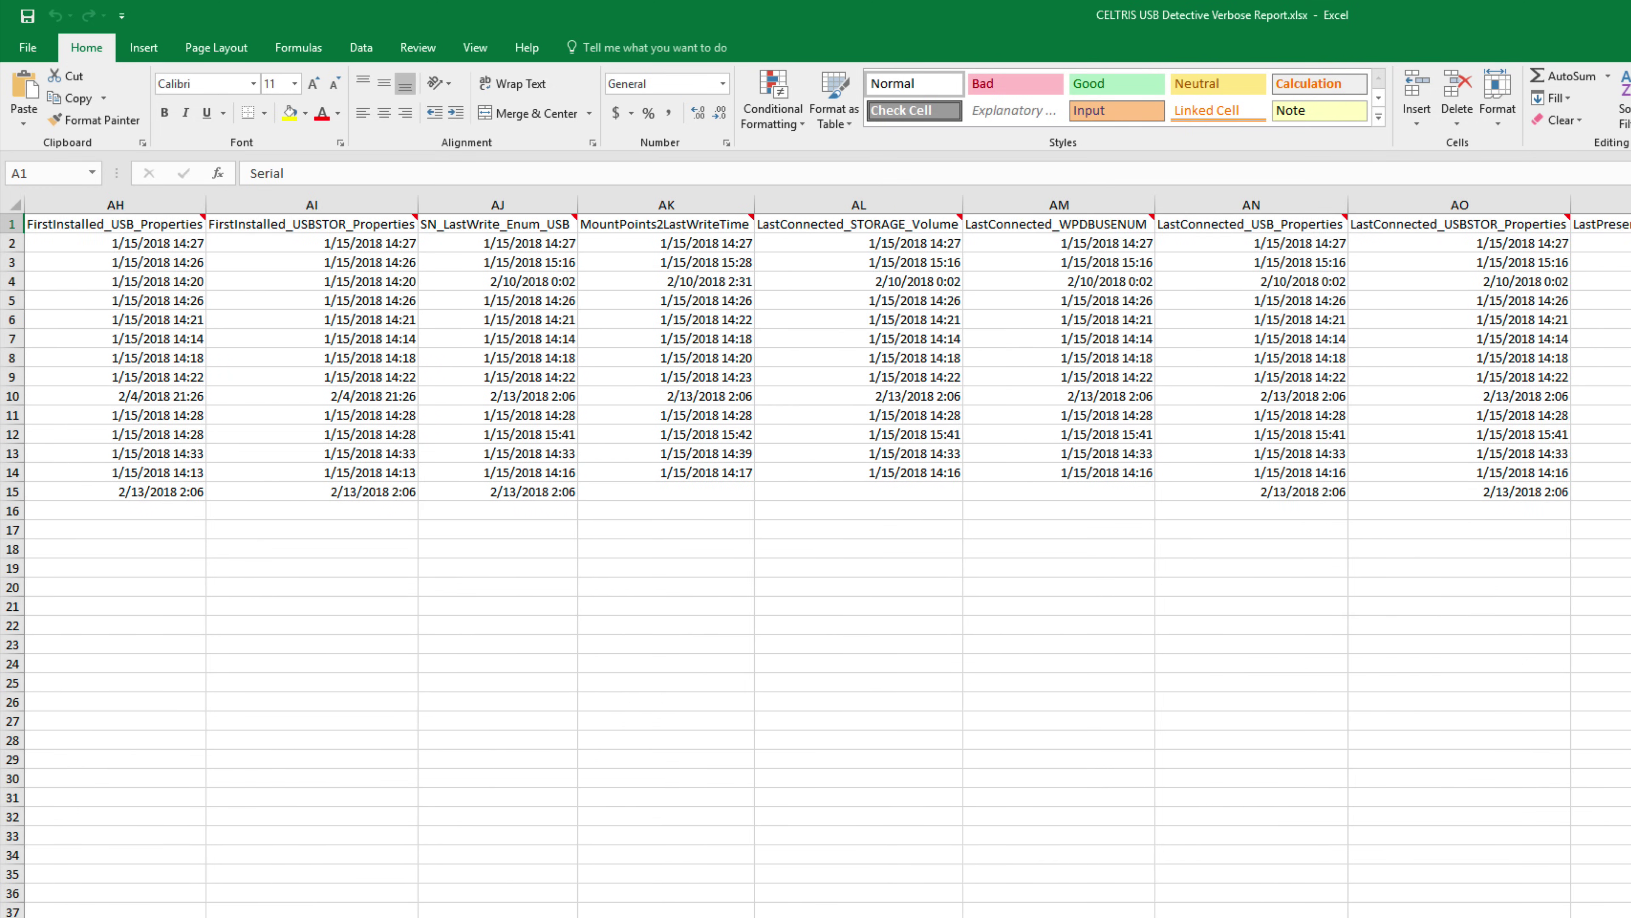
scroll(828, 556, right, 9)
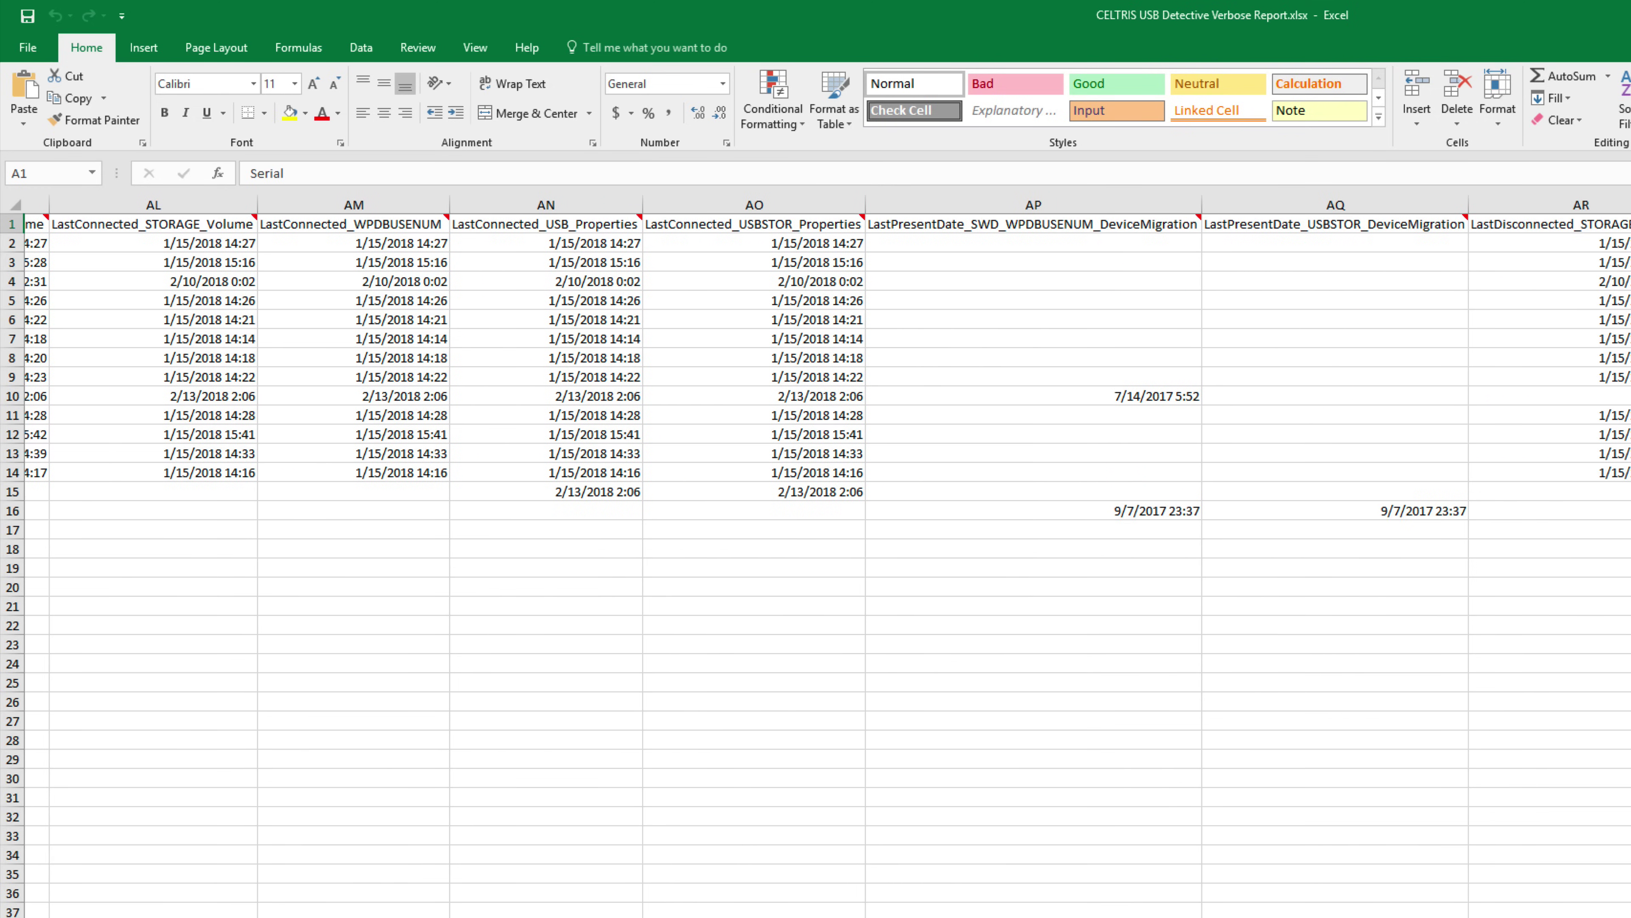
scroll(827, 556, right, 8)
scroll(816, 565, right, 5)
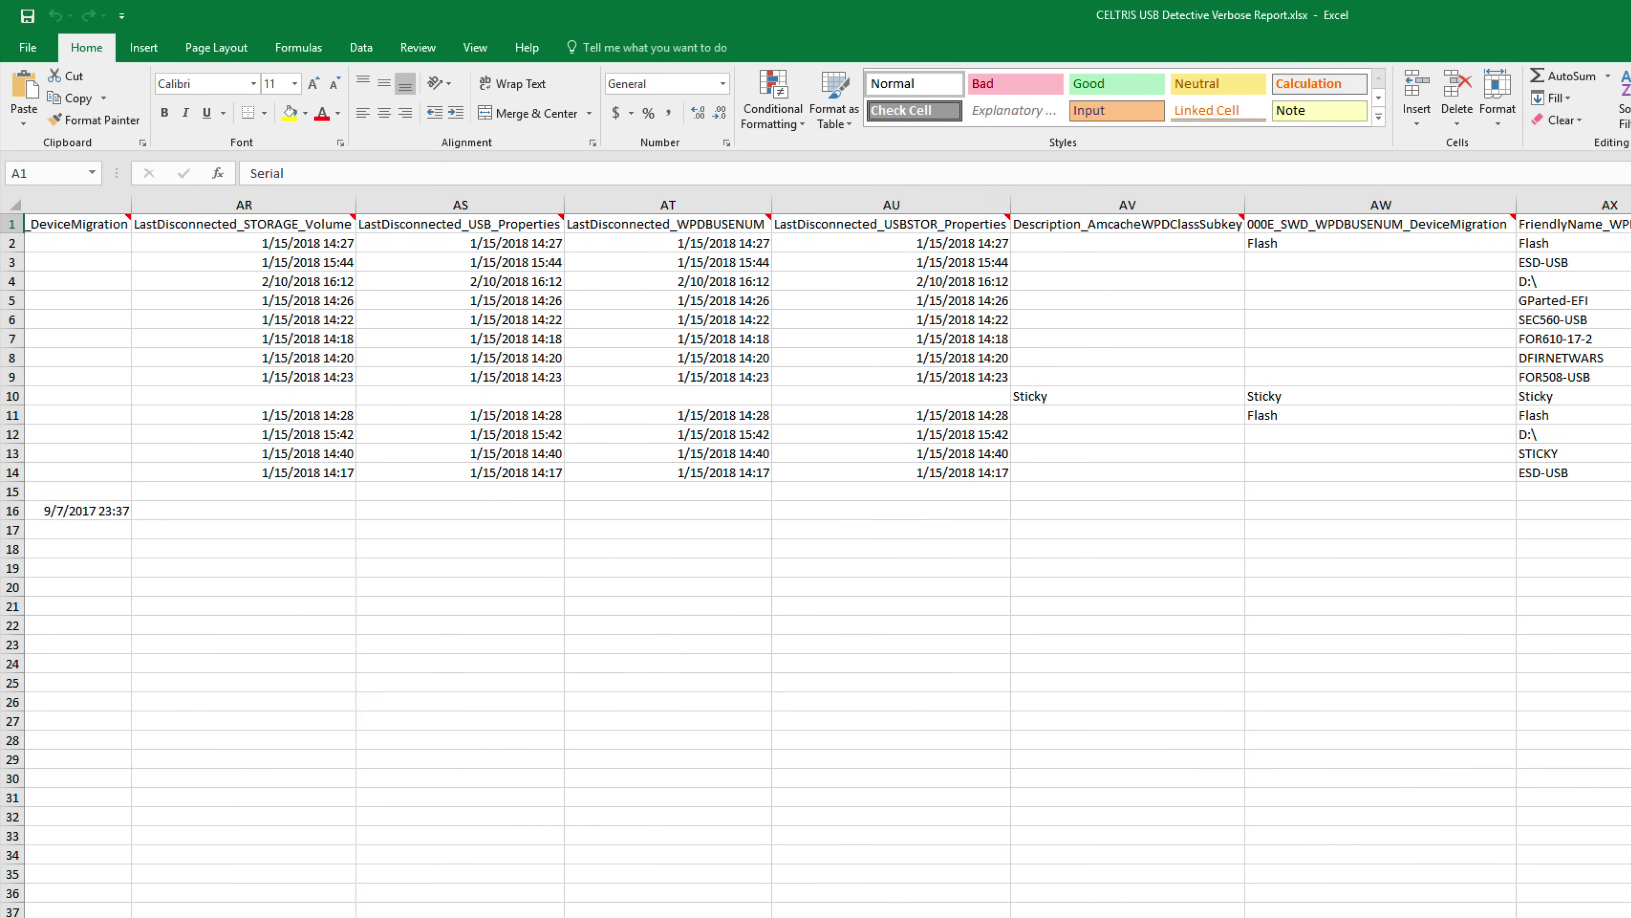
scroll(815, 565, right, 5)
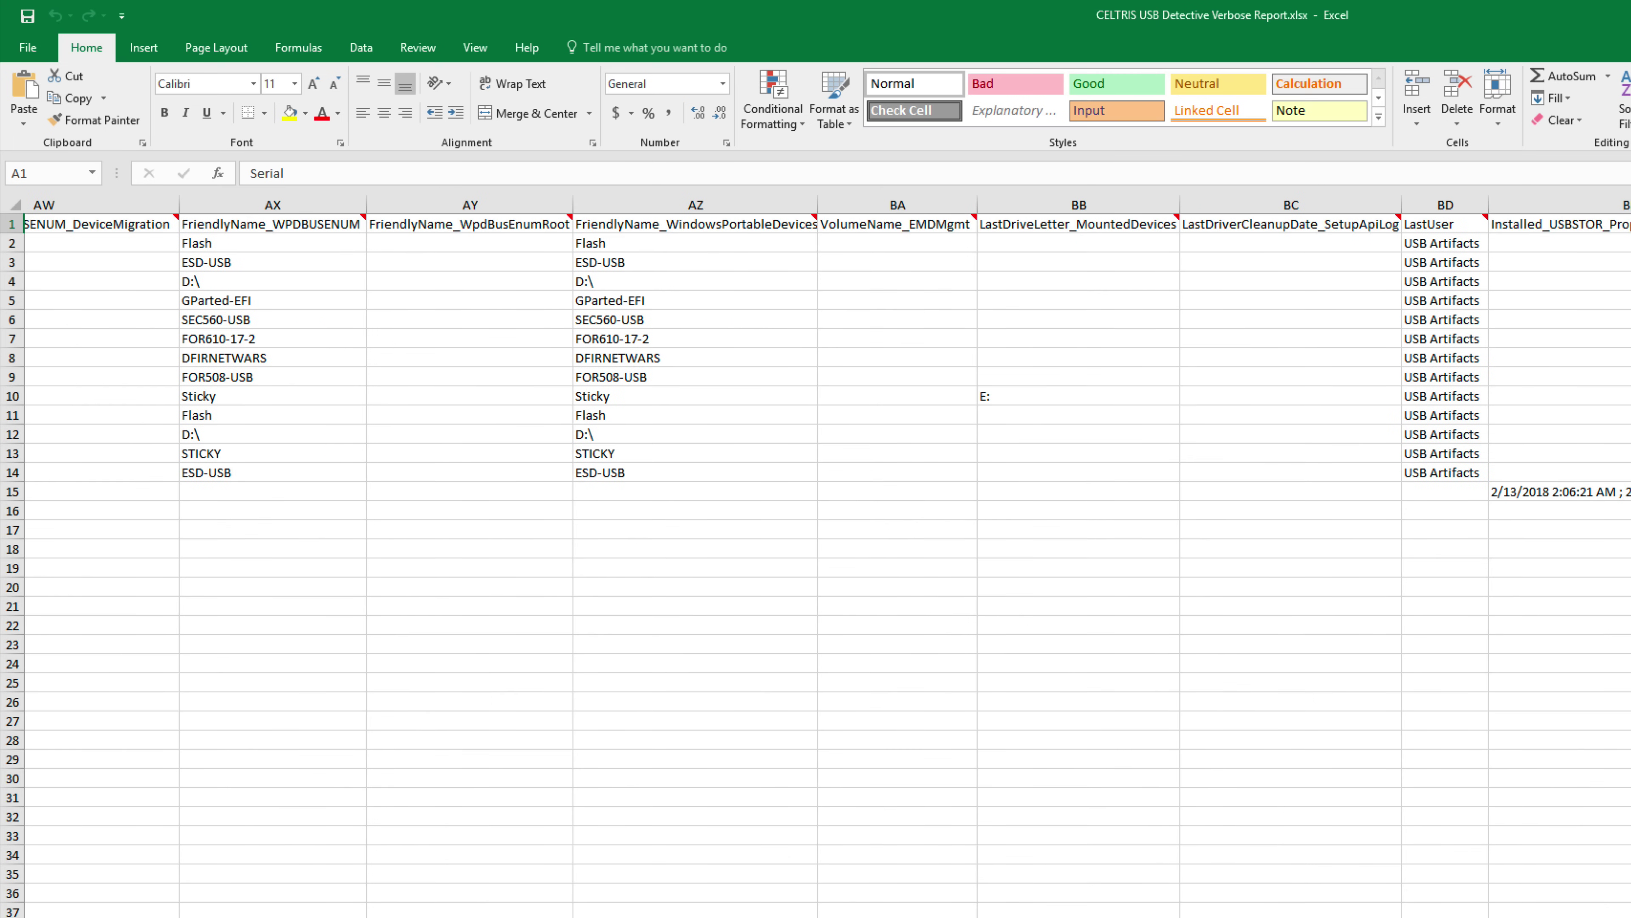
scroll(816, 566, right, 4)
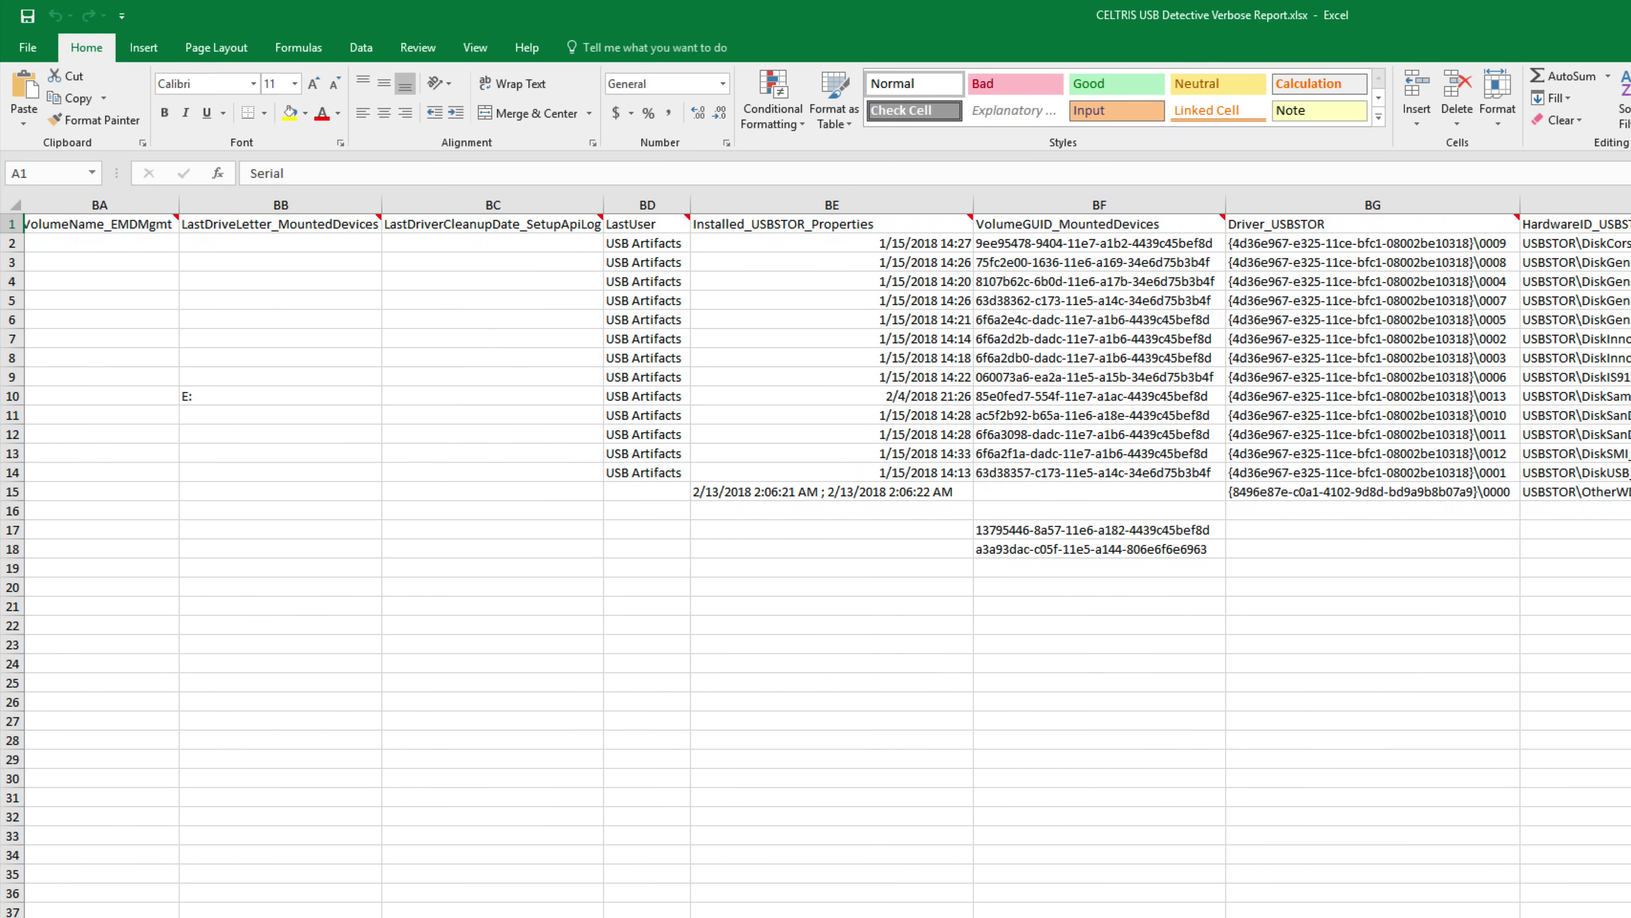
scroll(815, 565, right, 10)
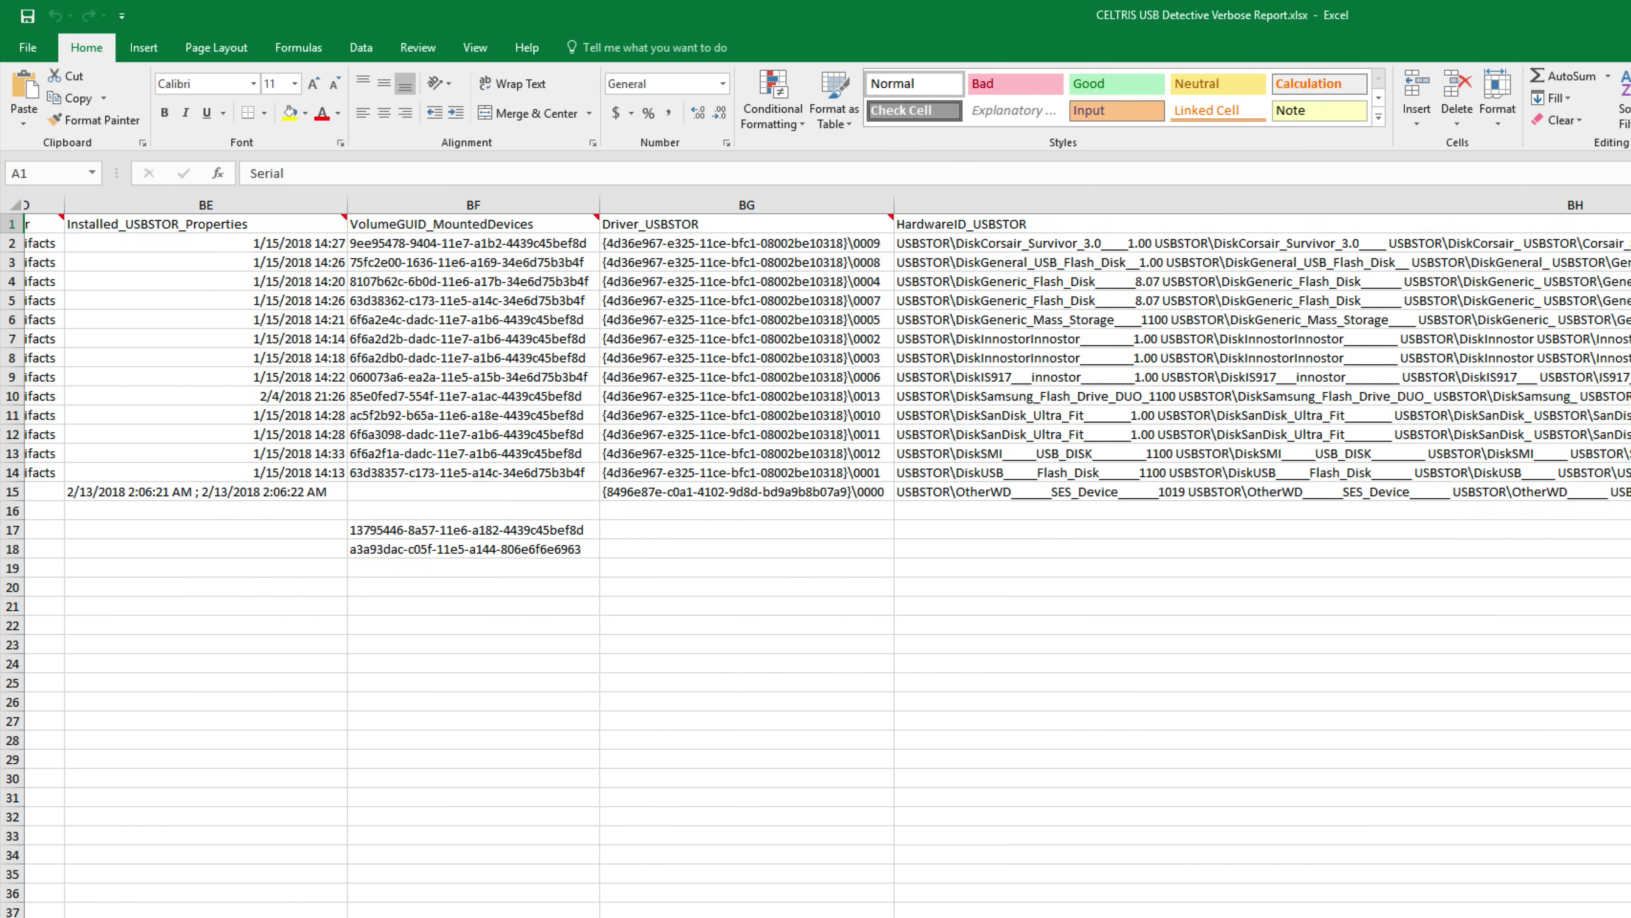
scroll(816, 565, right, 4)
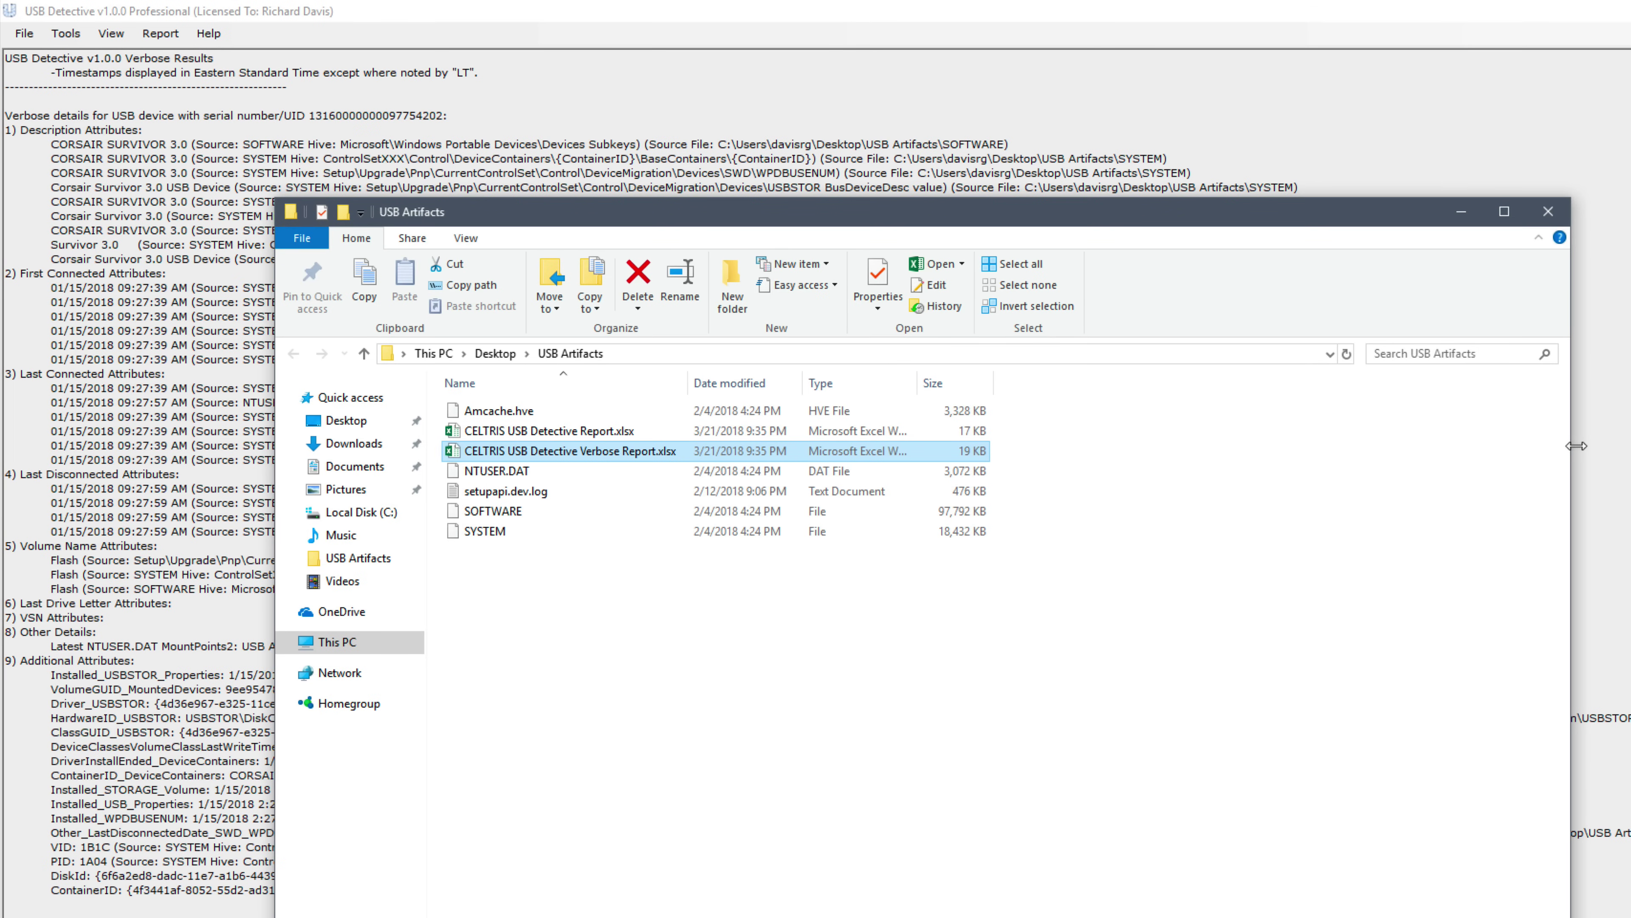
Return to USB Detective, skim the per-device verbose results and switch back to the results grid
click(514, 108)
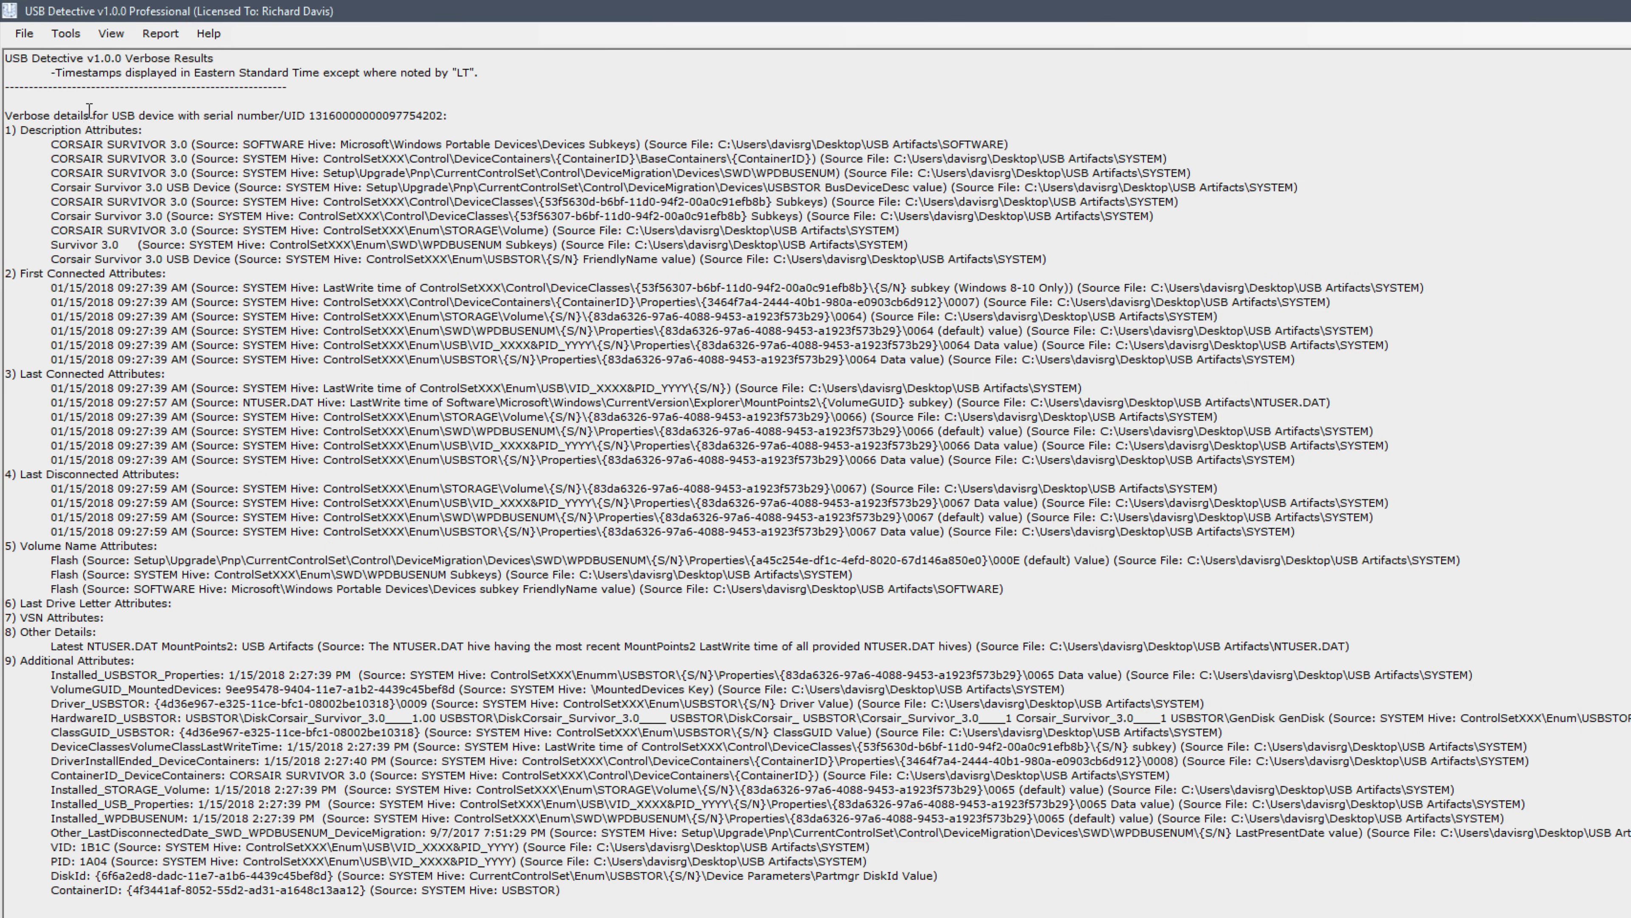
scroll(192, 318, down, 20)
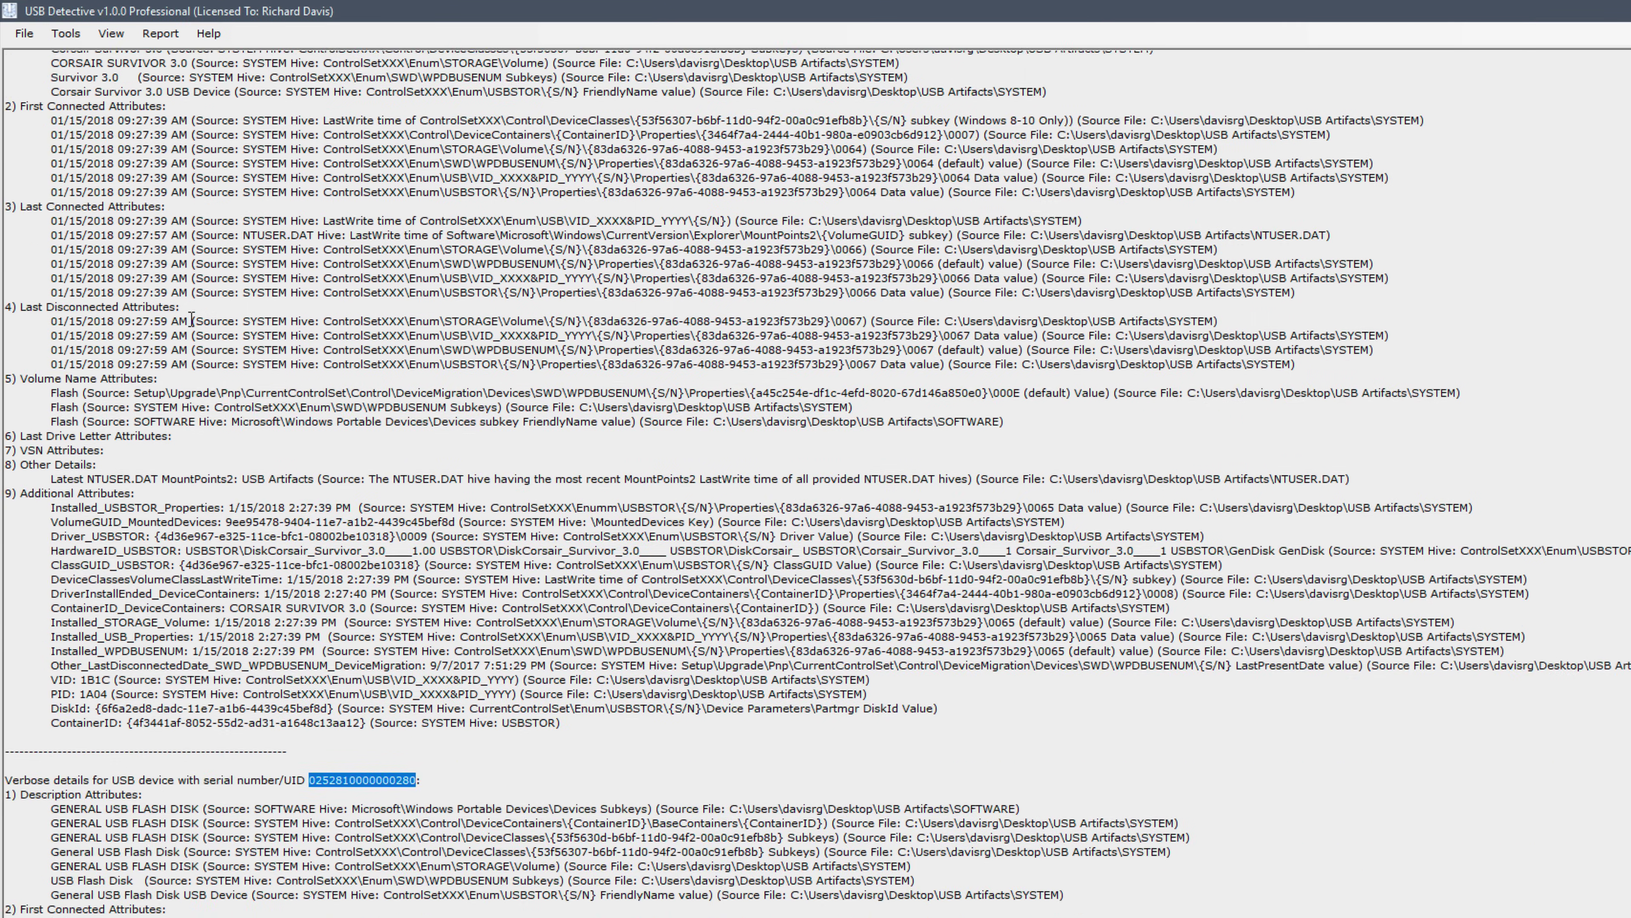
scroll(191, 318, down, 20)
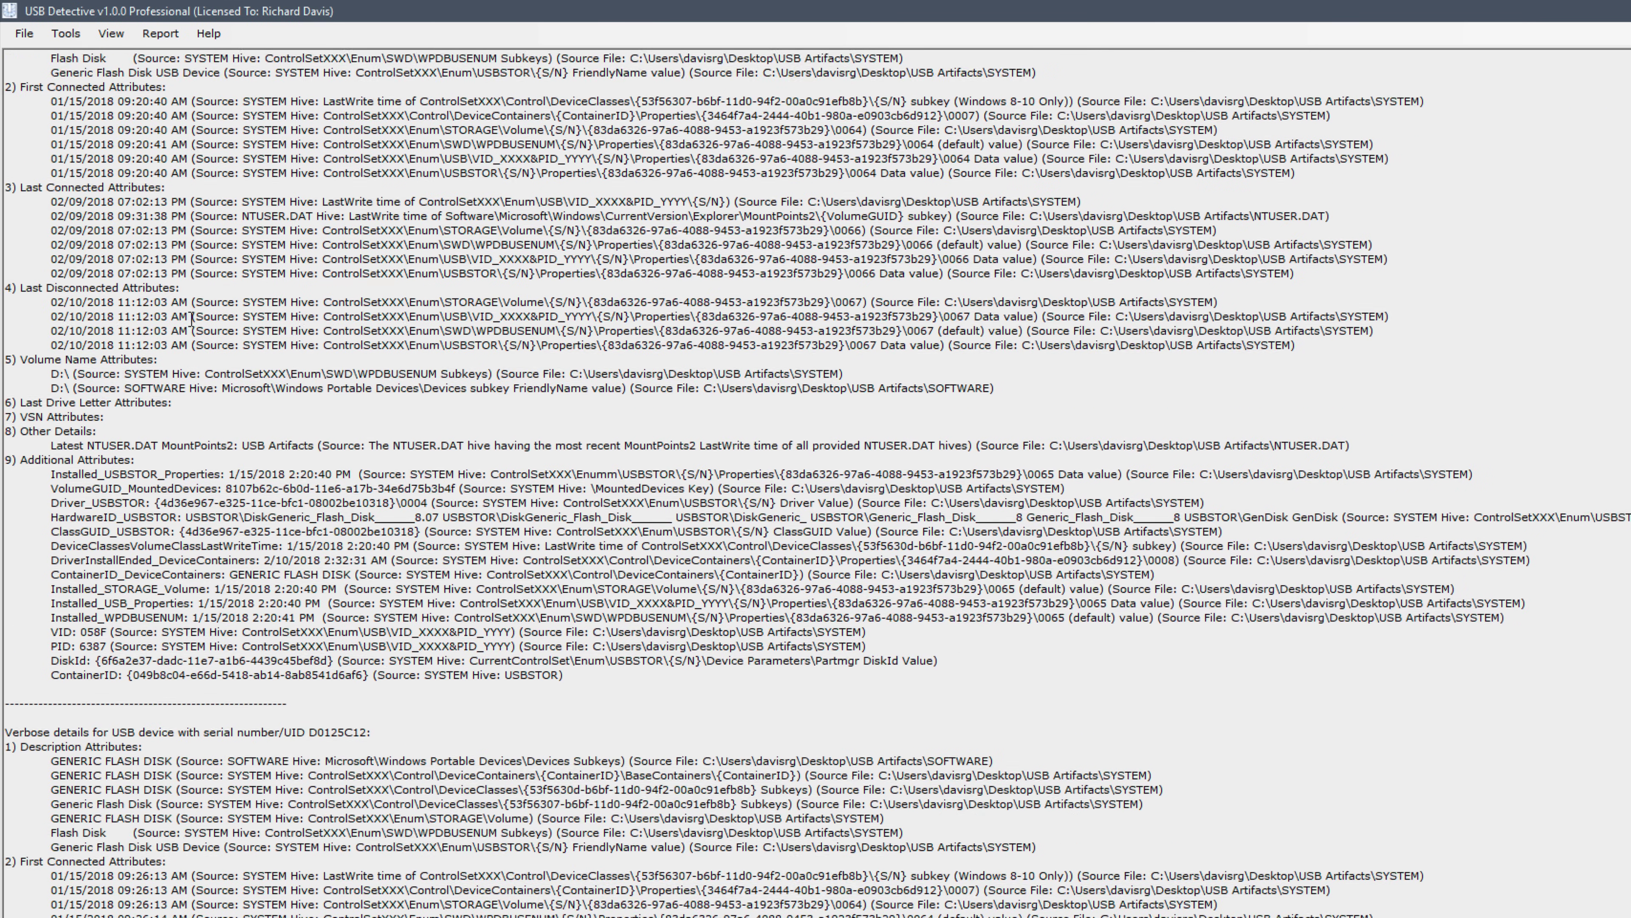
scroll(191, 318, up, 20)
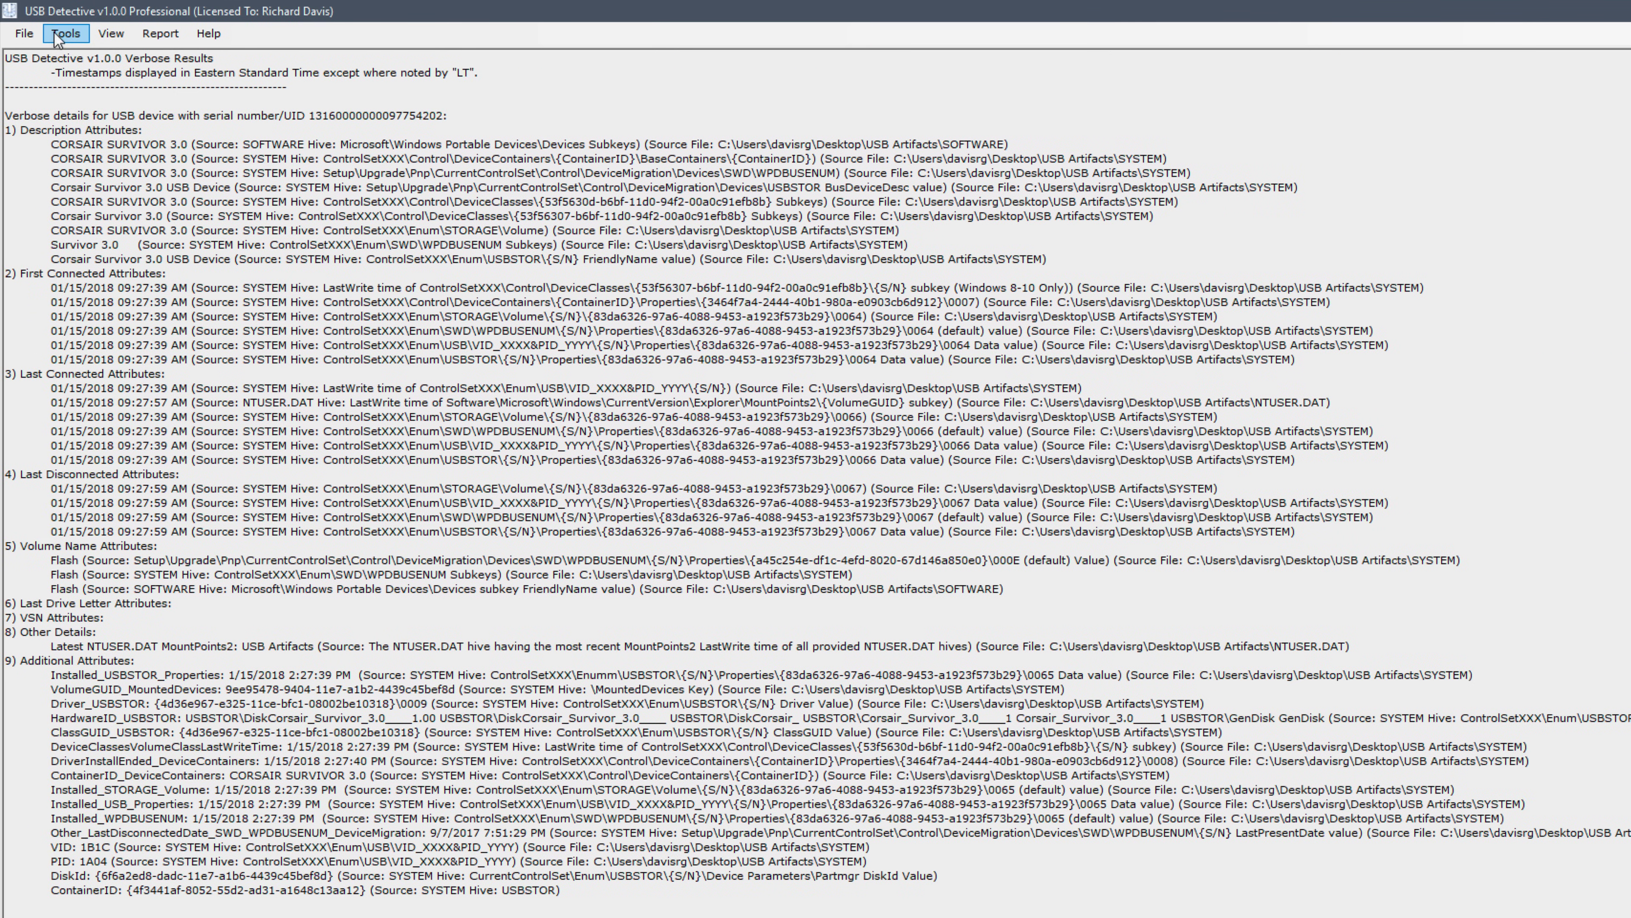
click(110, 33)
click(119, 54)
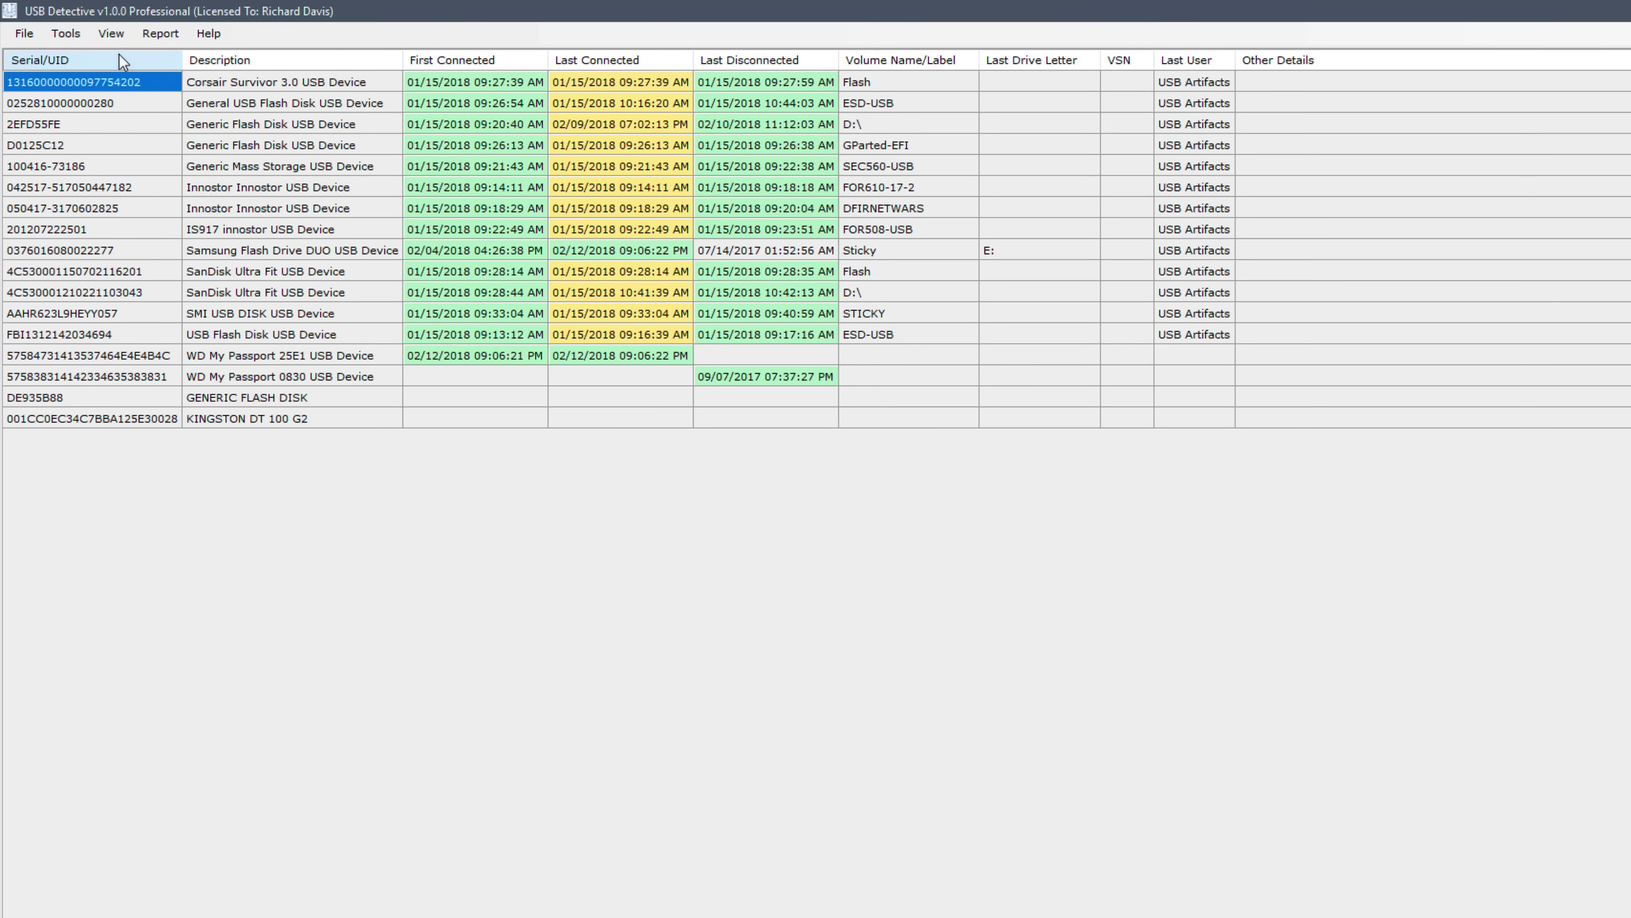
Save the processing log as USB Detective v1.0.0 Log.txt in the USB Artifacts folder
click(25, 31)
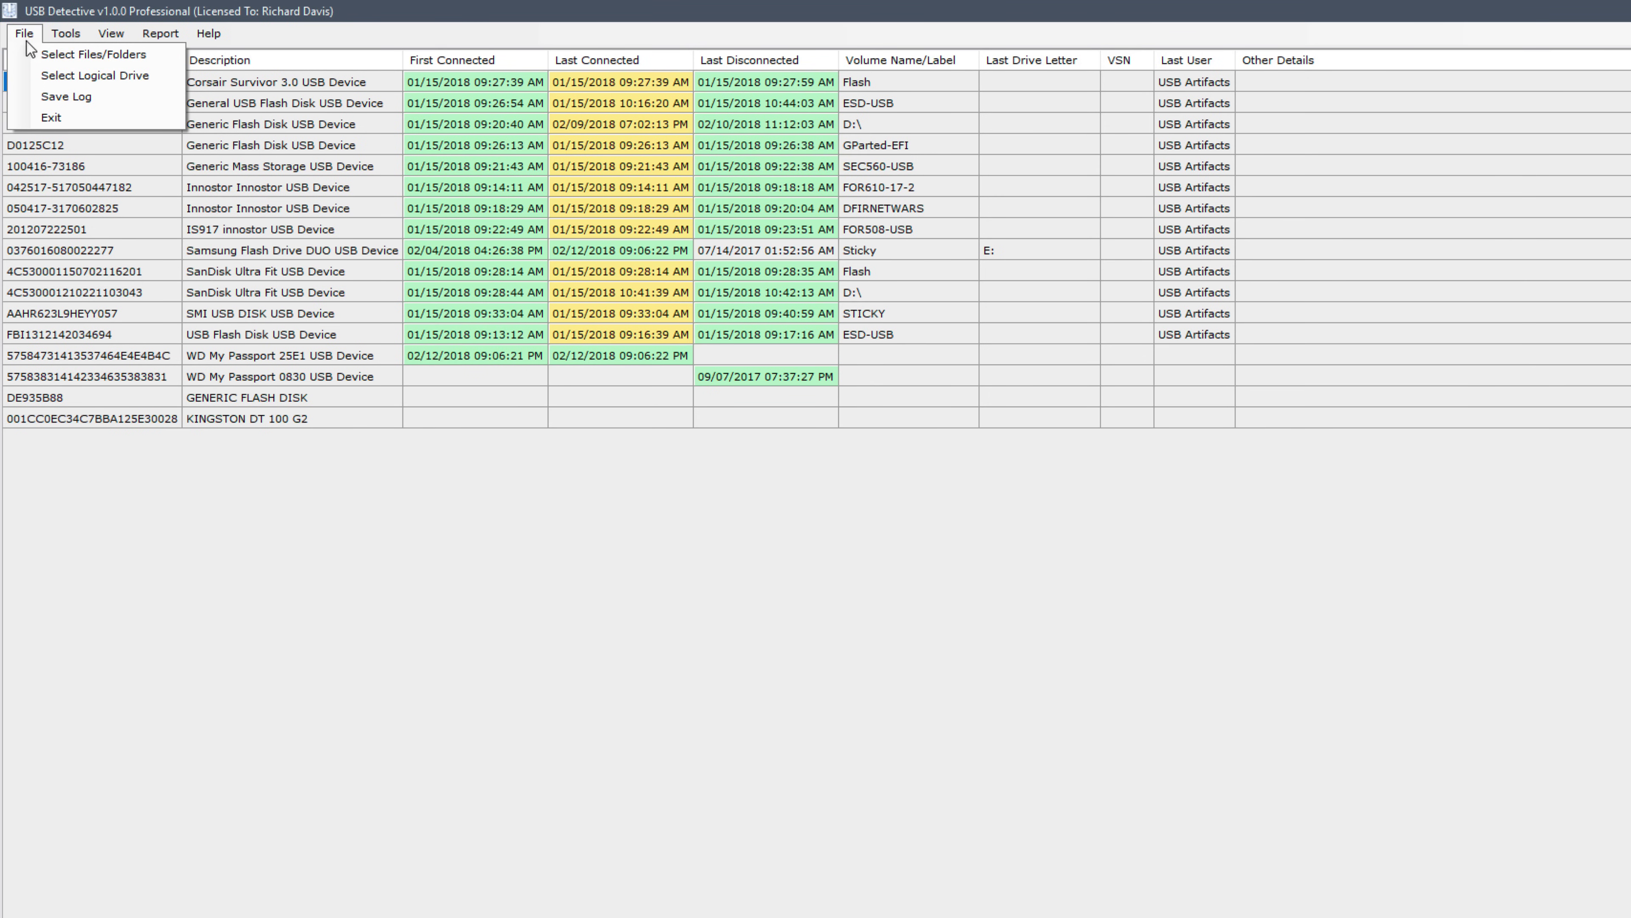
click(42, 93)
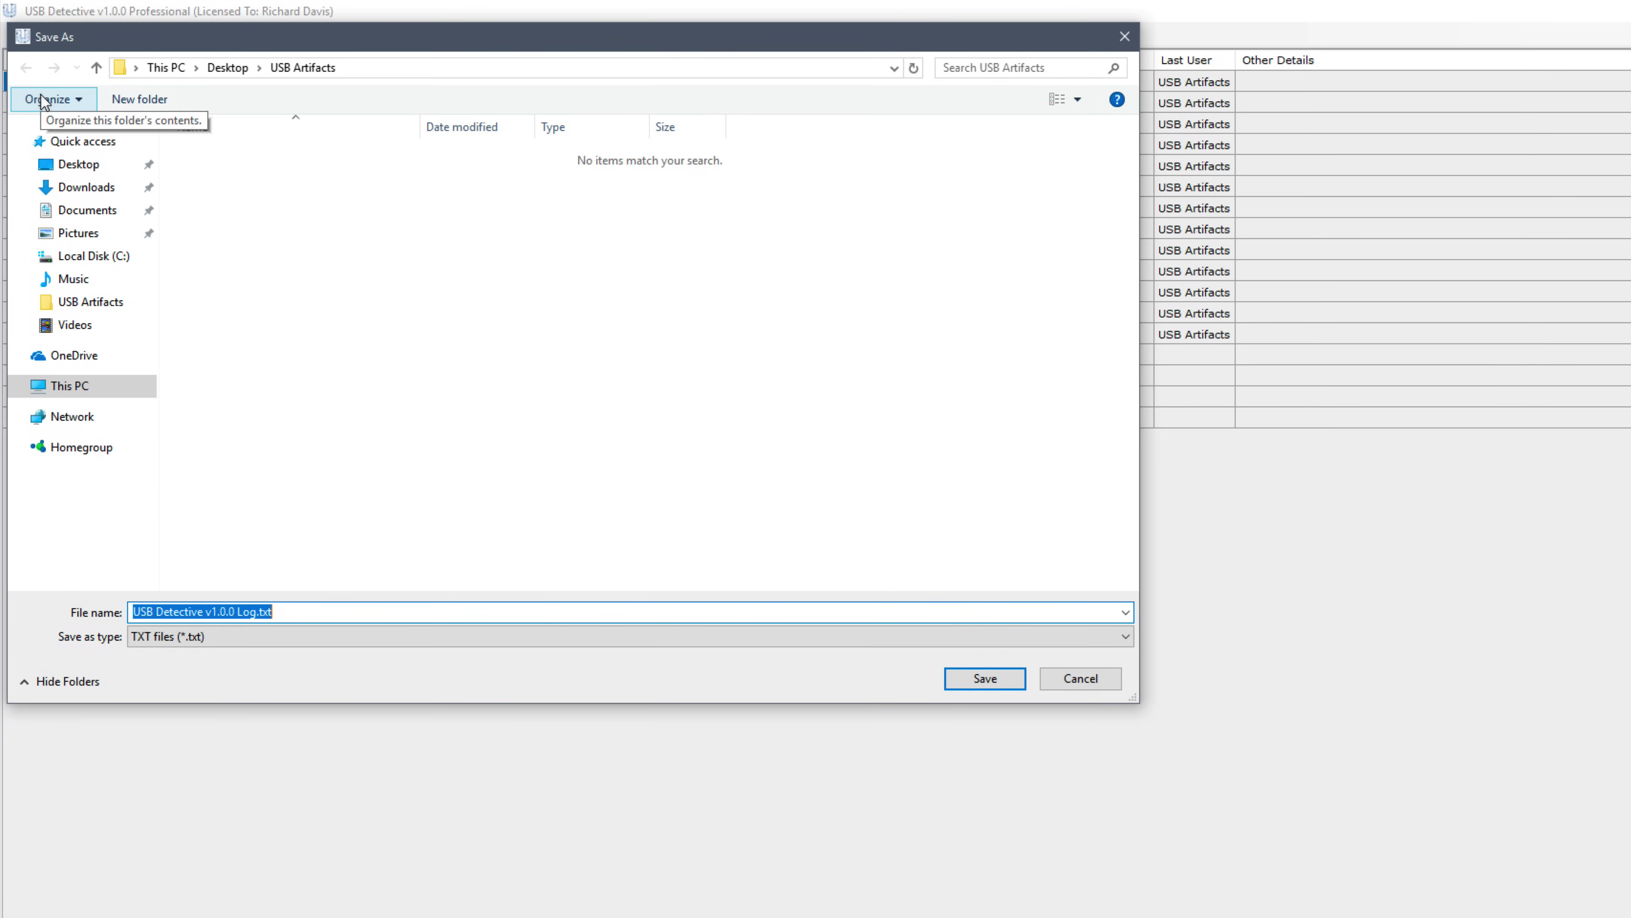
click(973, 679)
click(1252, 747)
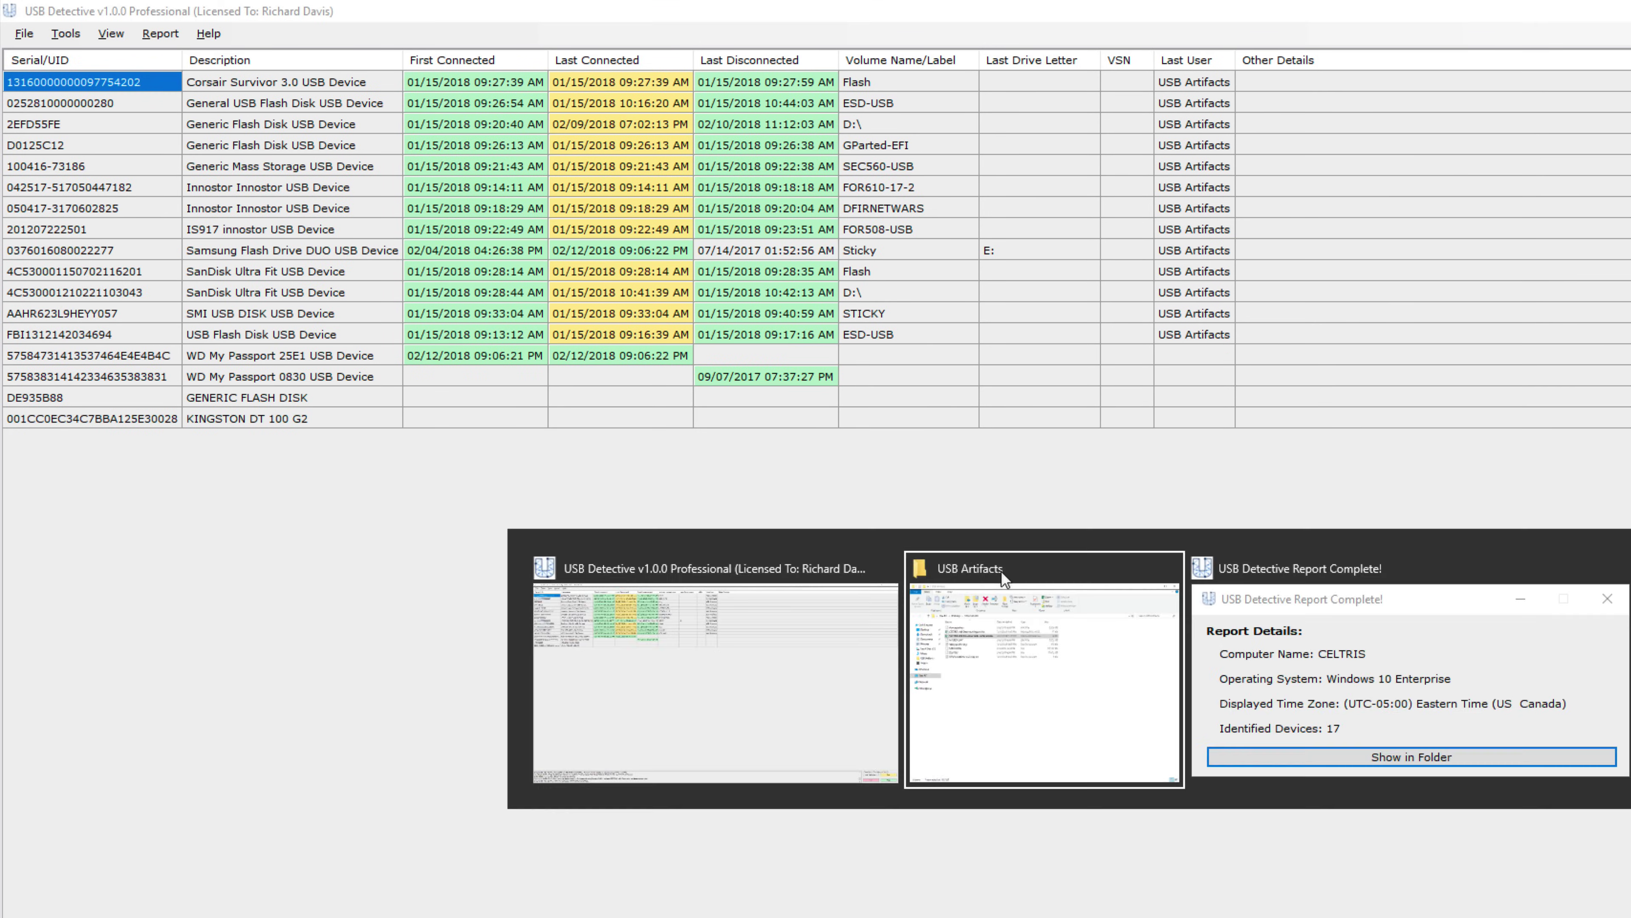
Open USB Detective v1.0.0 Log.txt from the USB Artifacts folder, read through its processing entries and close it
click(1000, 570)
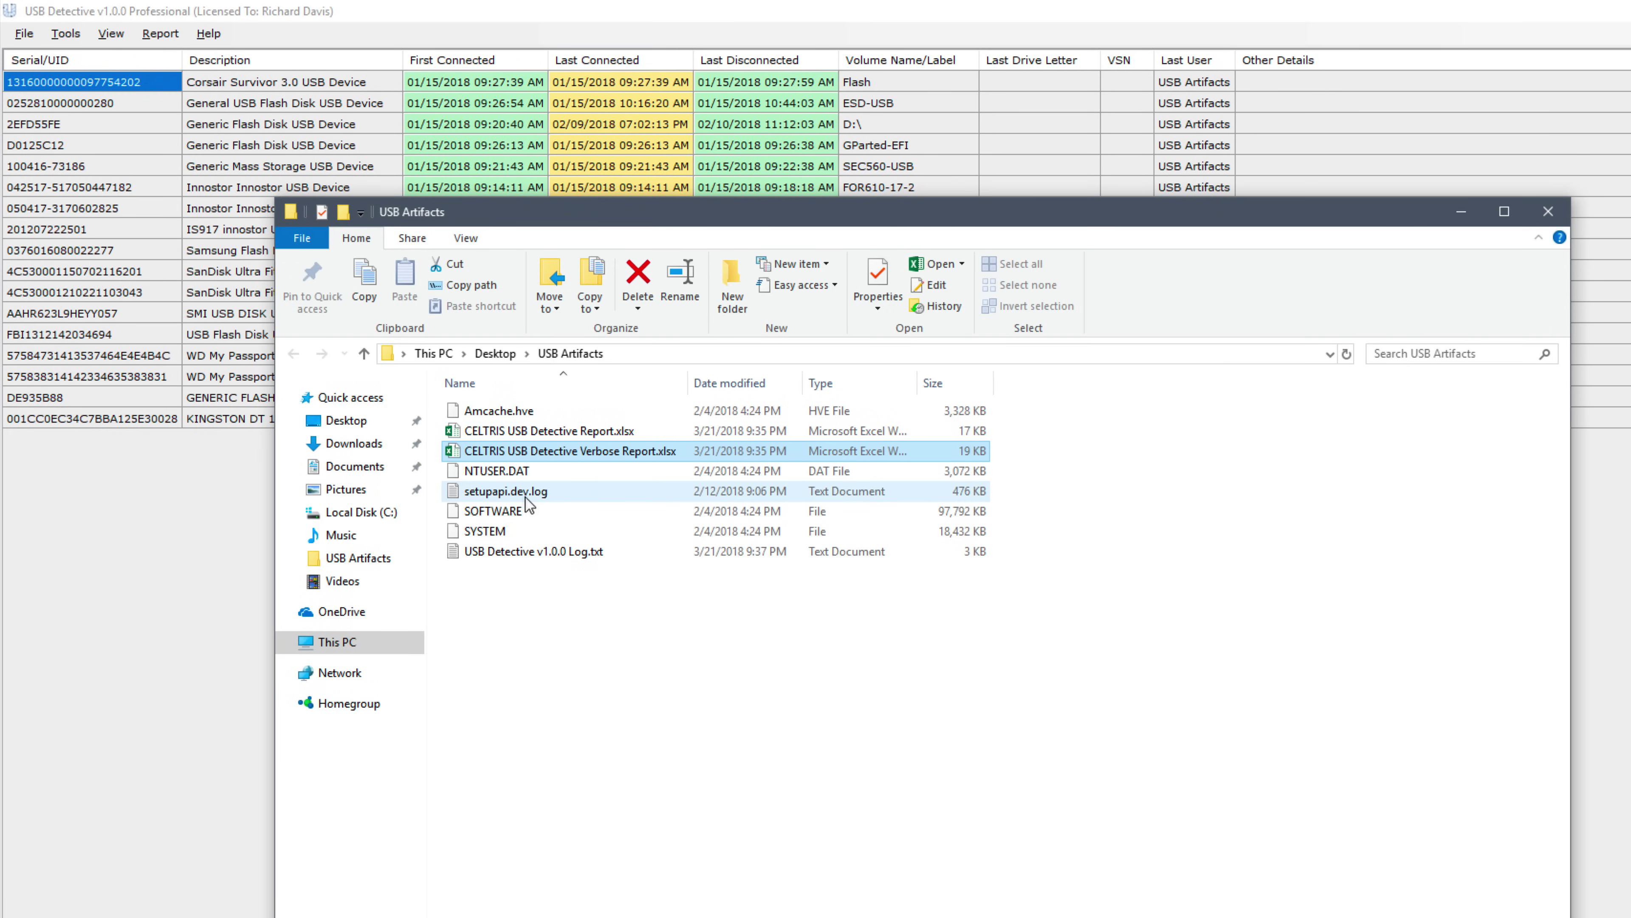
double_click(535, 552)
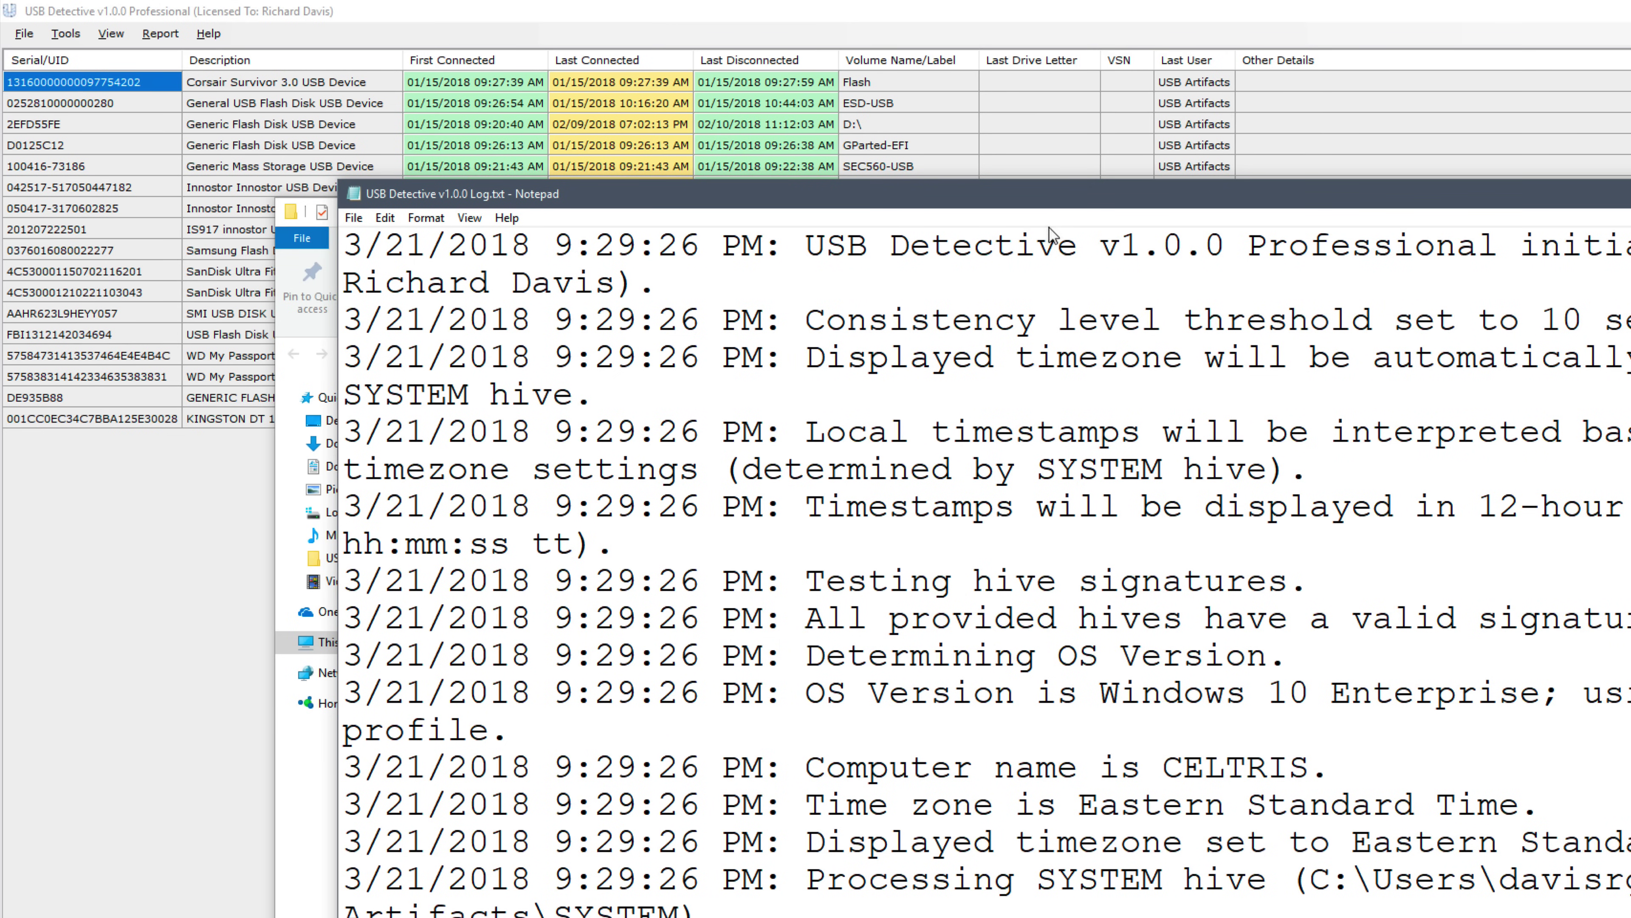
scroll(901, 376, down, 2)
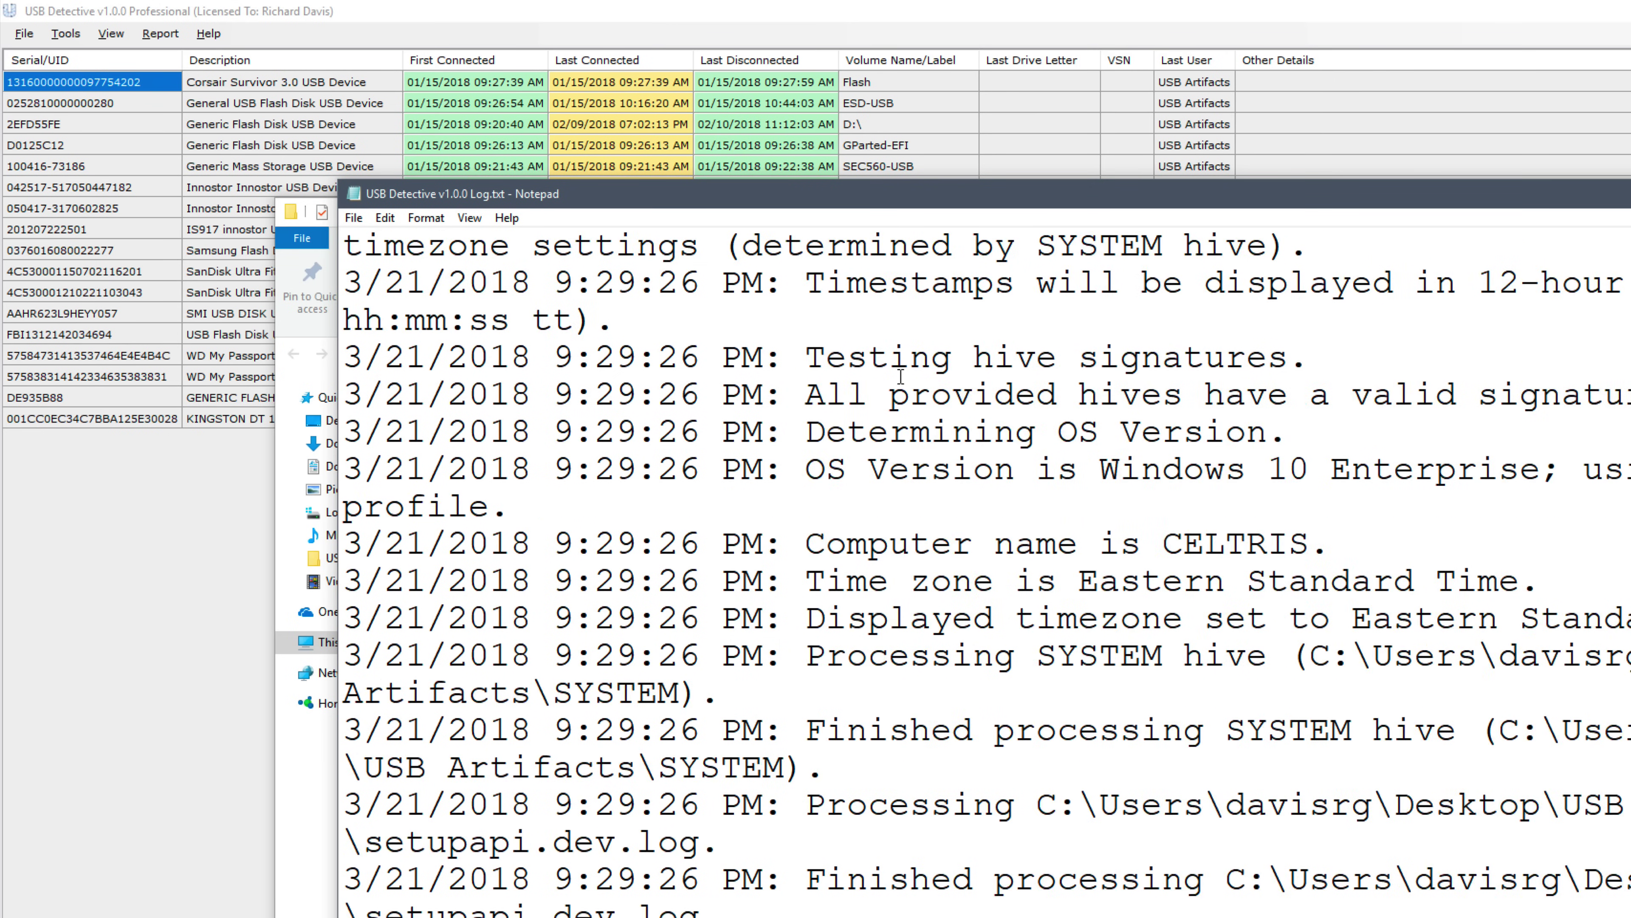
scroll(901, 376, down, 7)
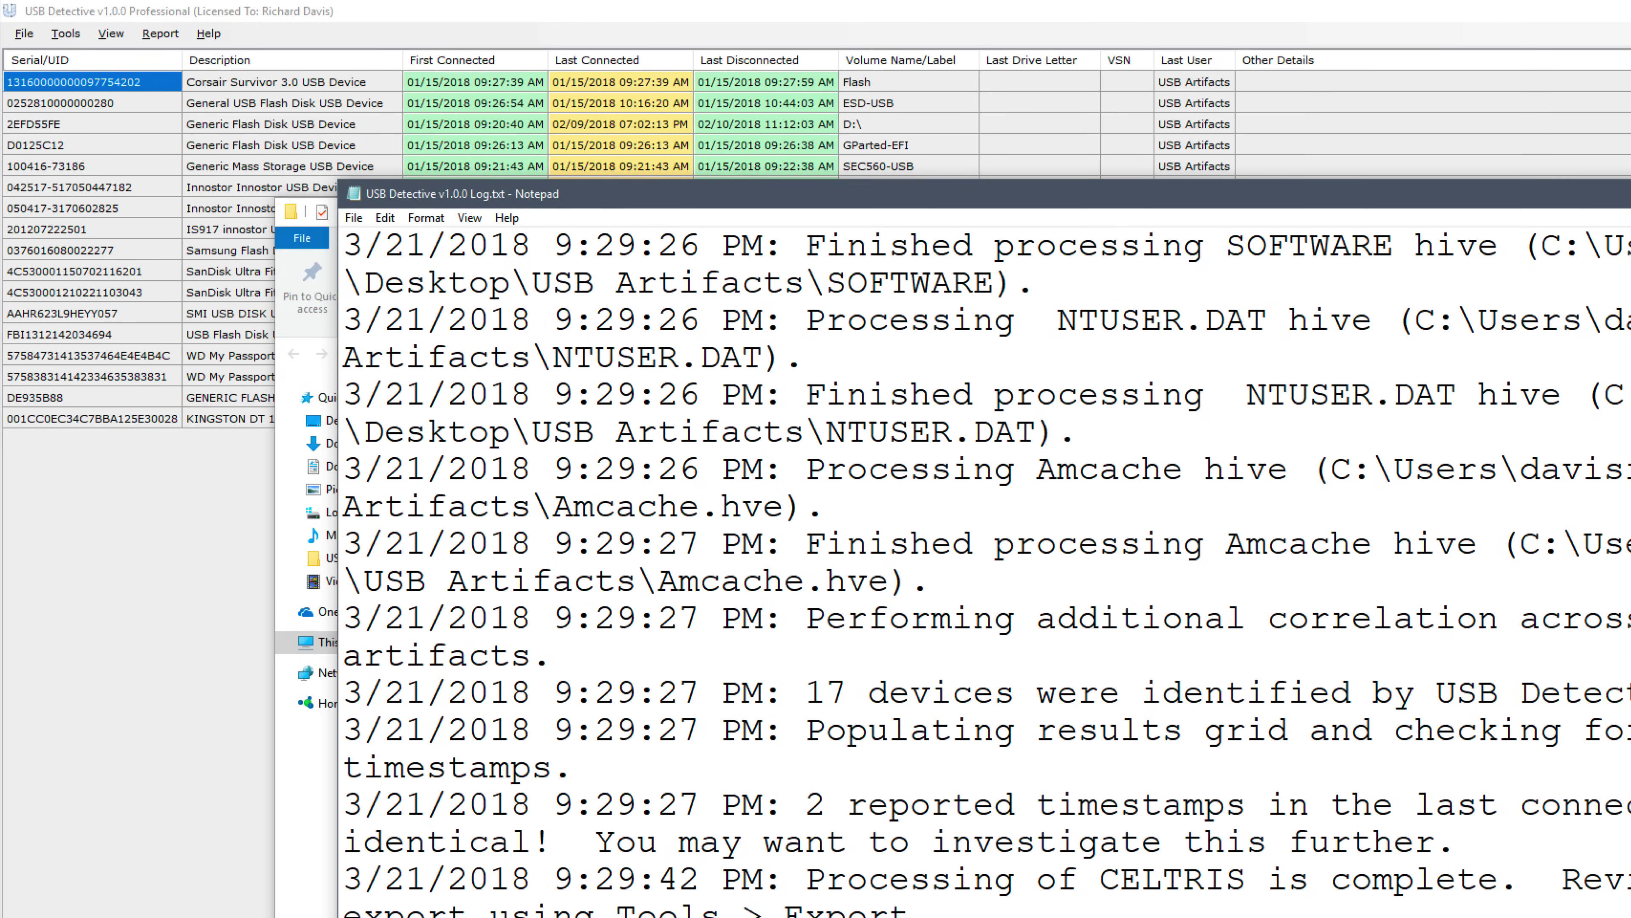
key(alt+F4)
Review USB Detective's general, time zone and Excel report options, and close them without saving
click(64, 36)
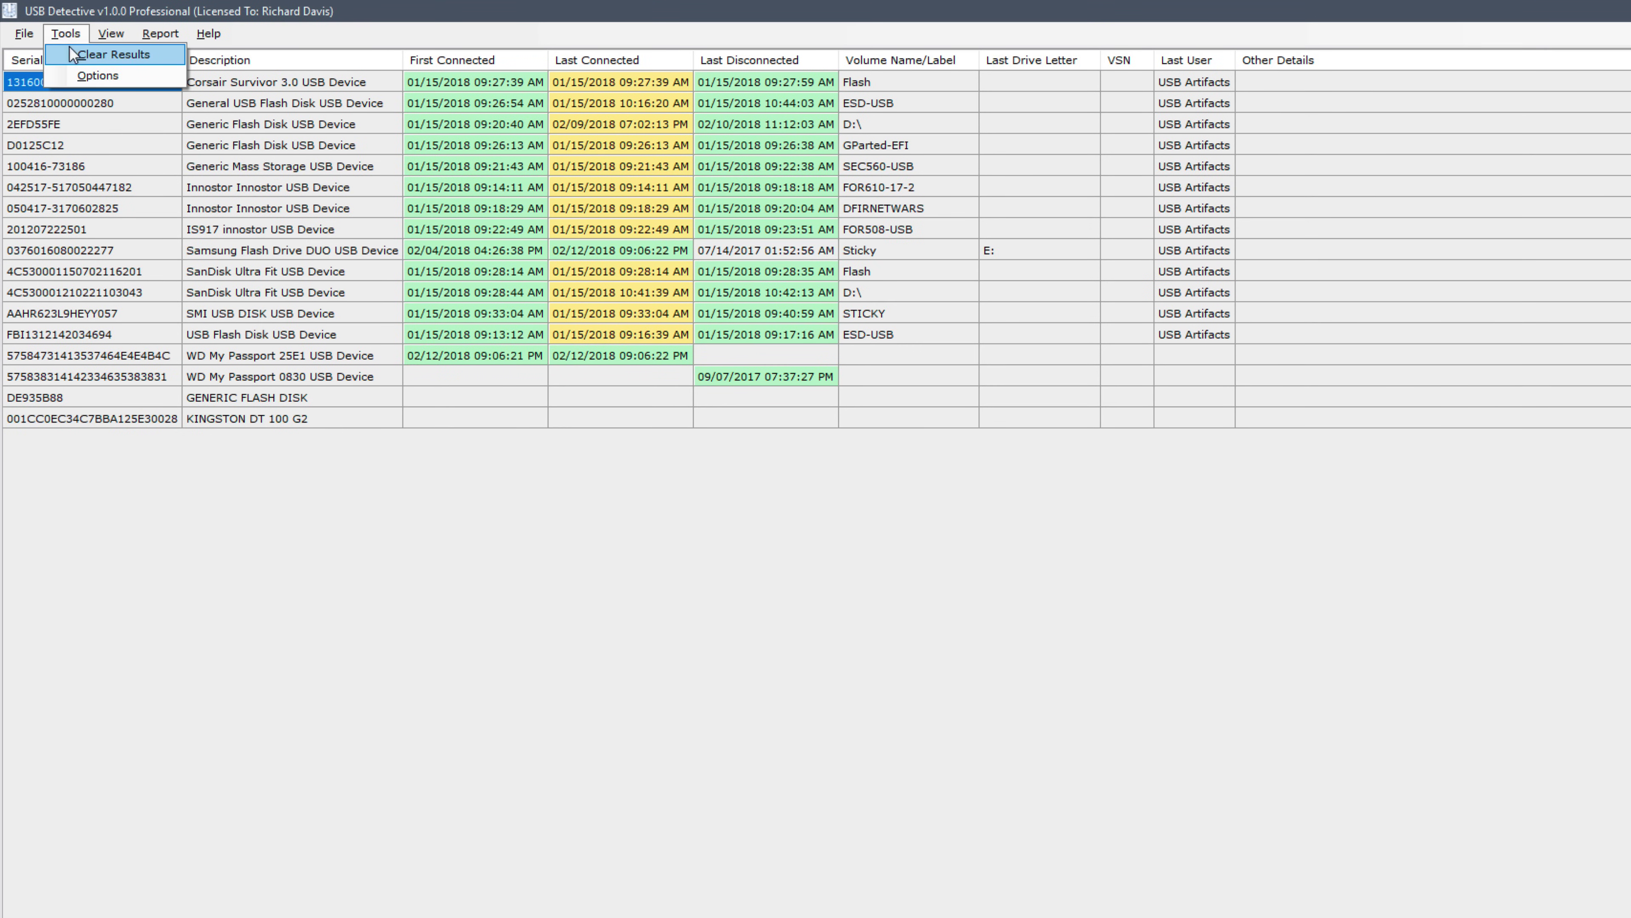
click(97, 75)
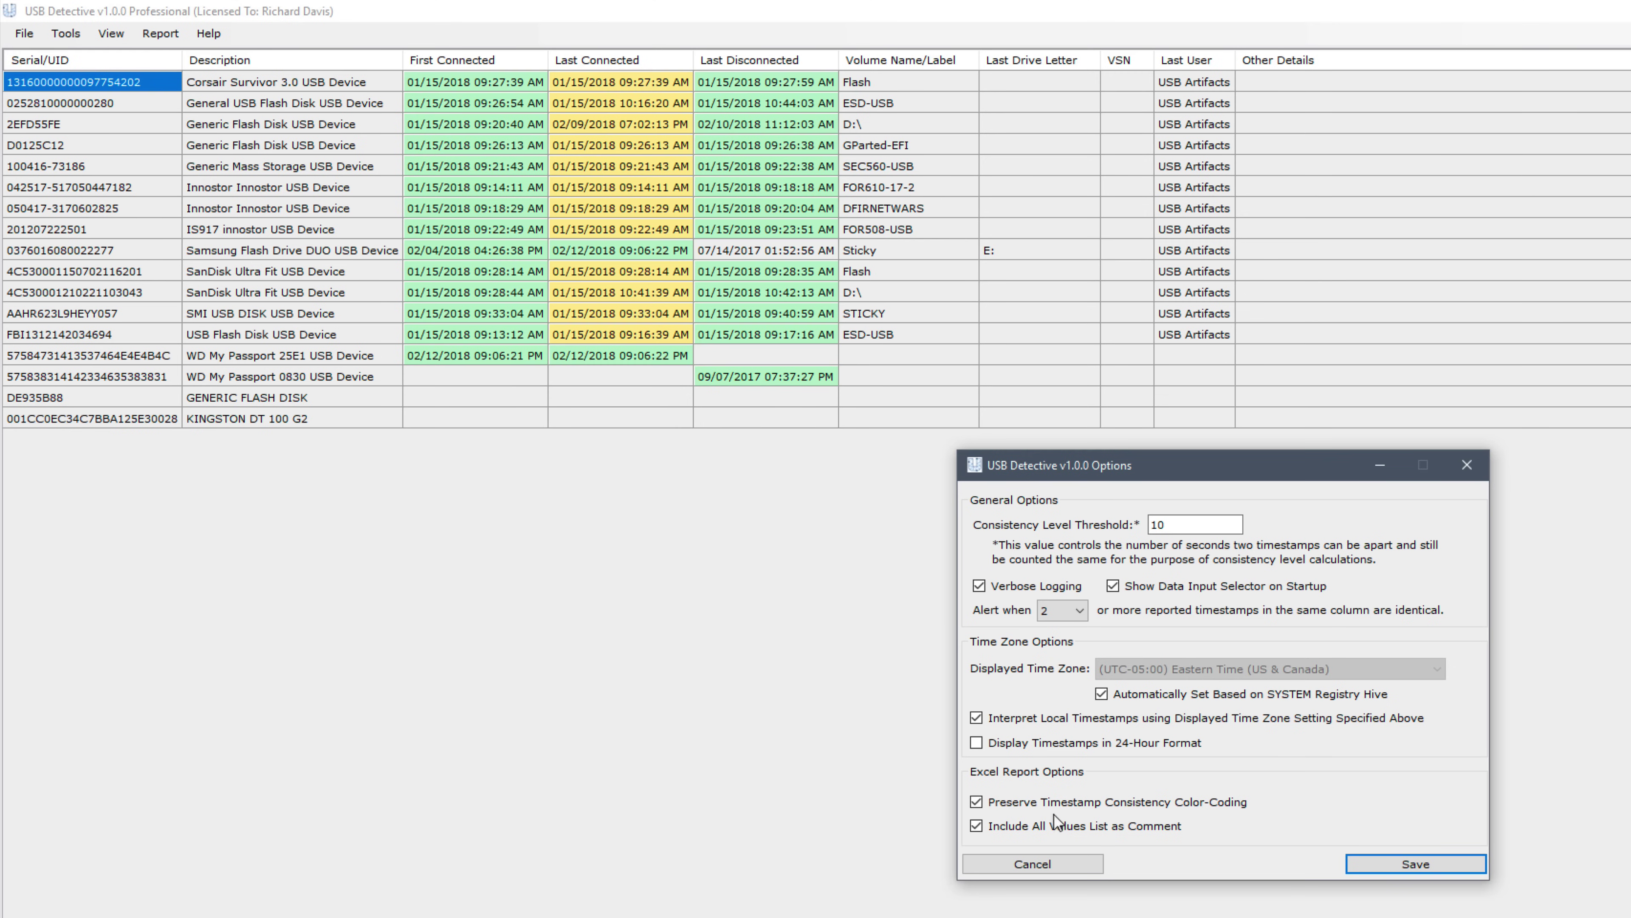
click(1047, 863)
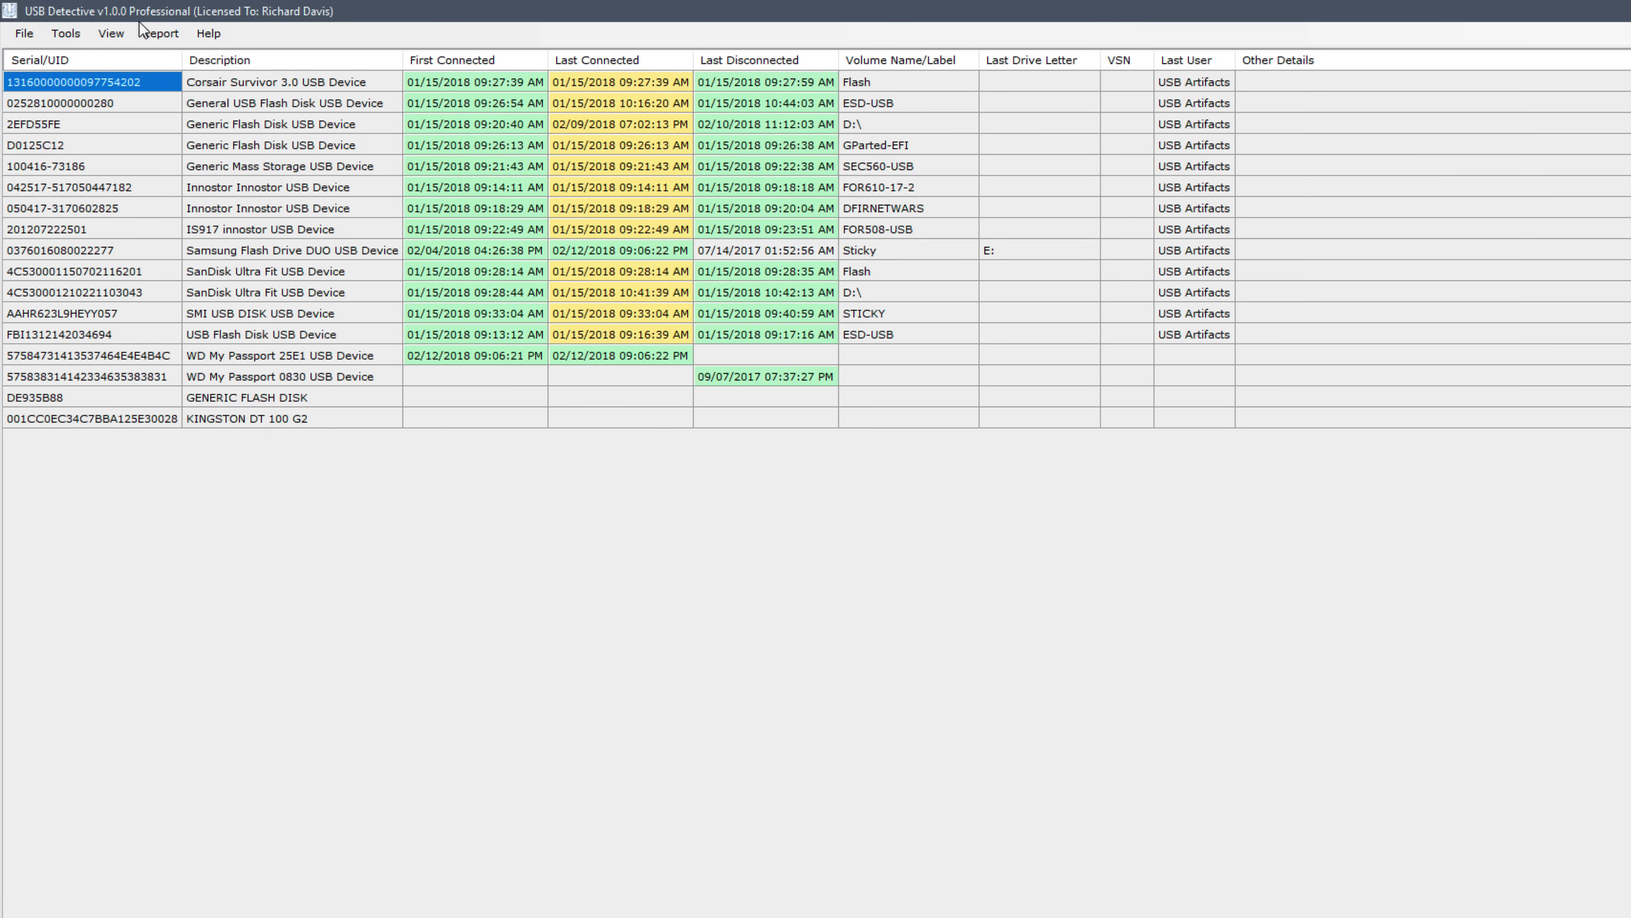
click(103, 39)
mouse_move(71, 40)
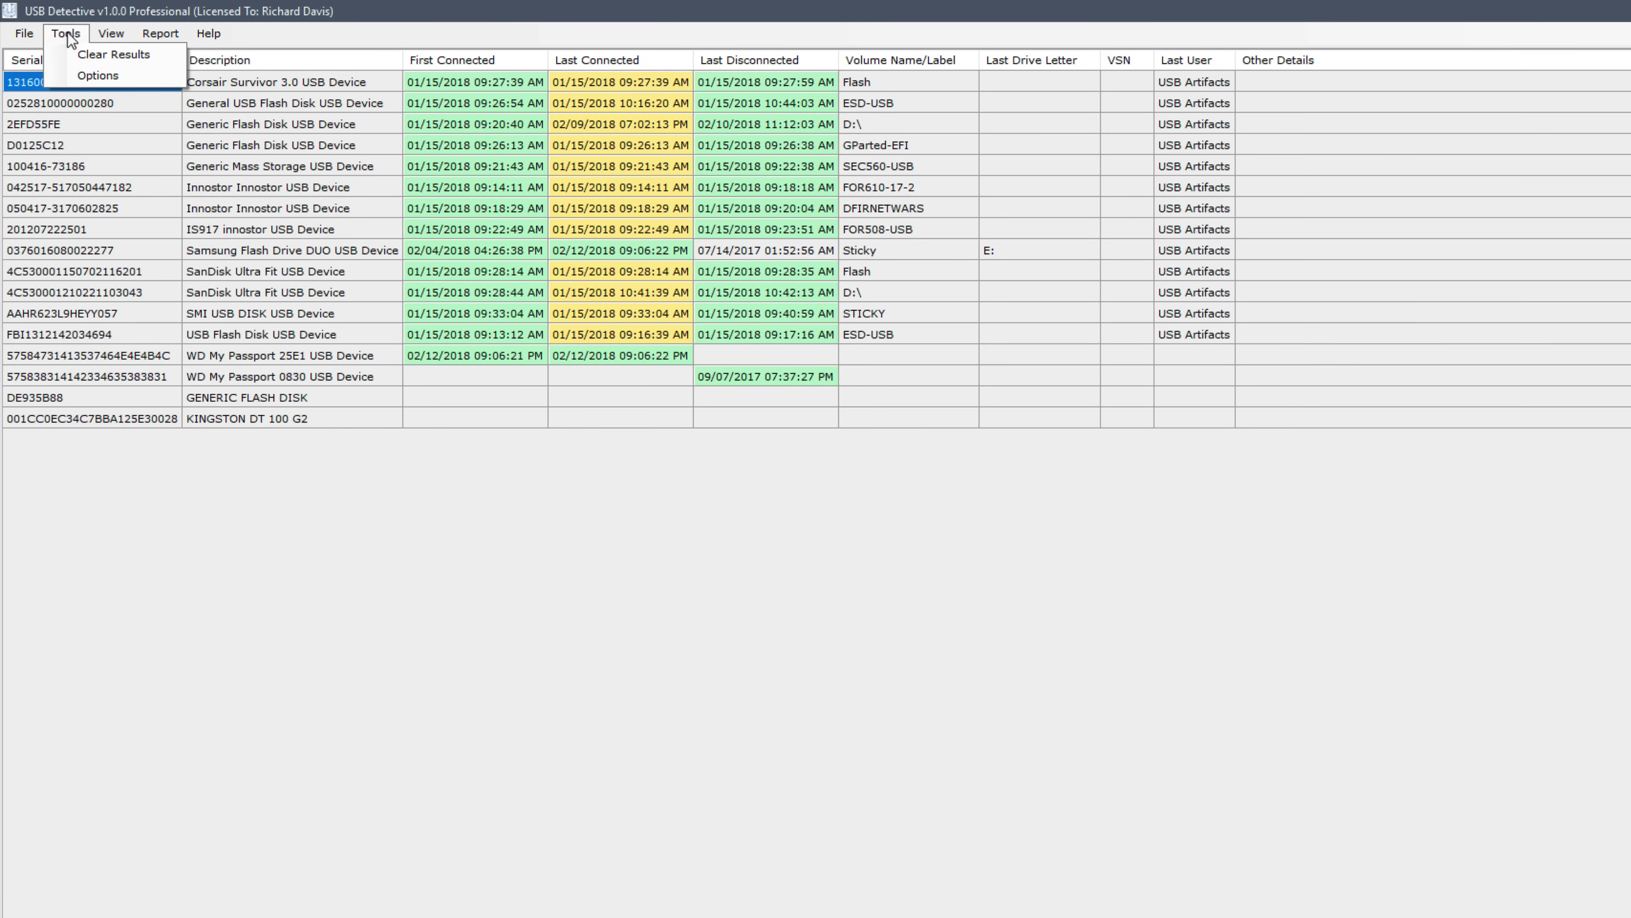
mouse_move(127, 40)
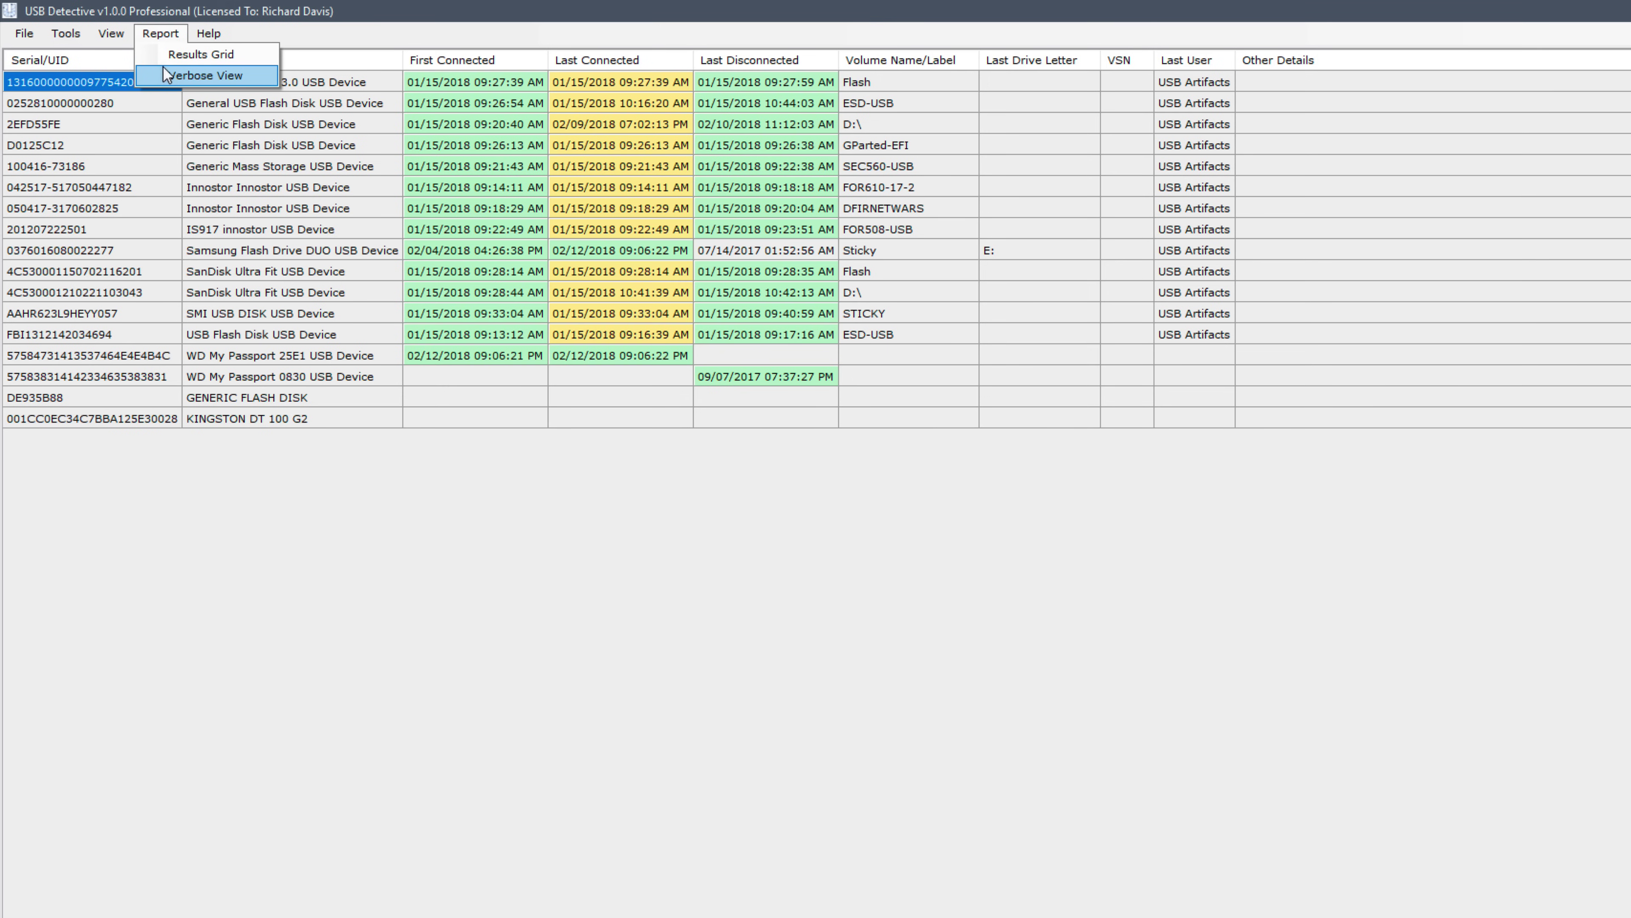
mouse_move(207, 26)
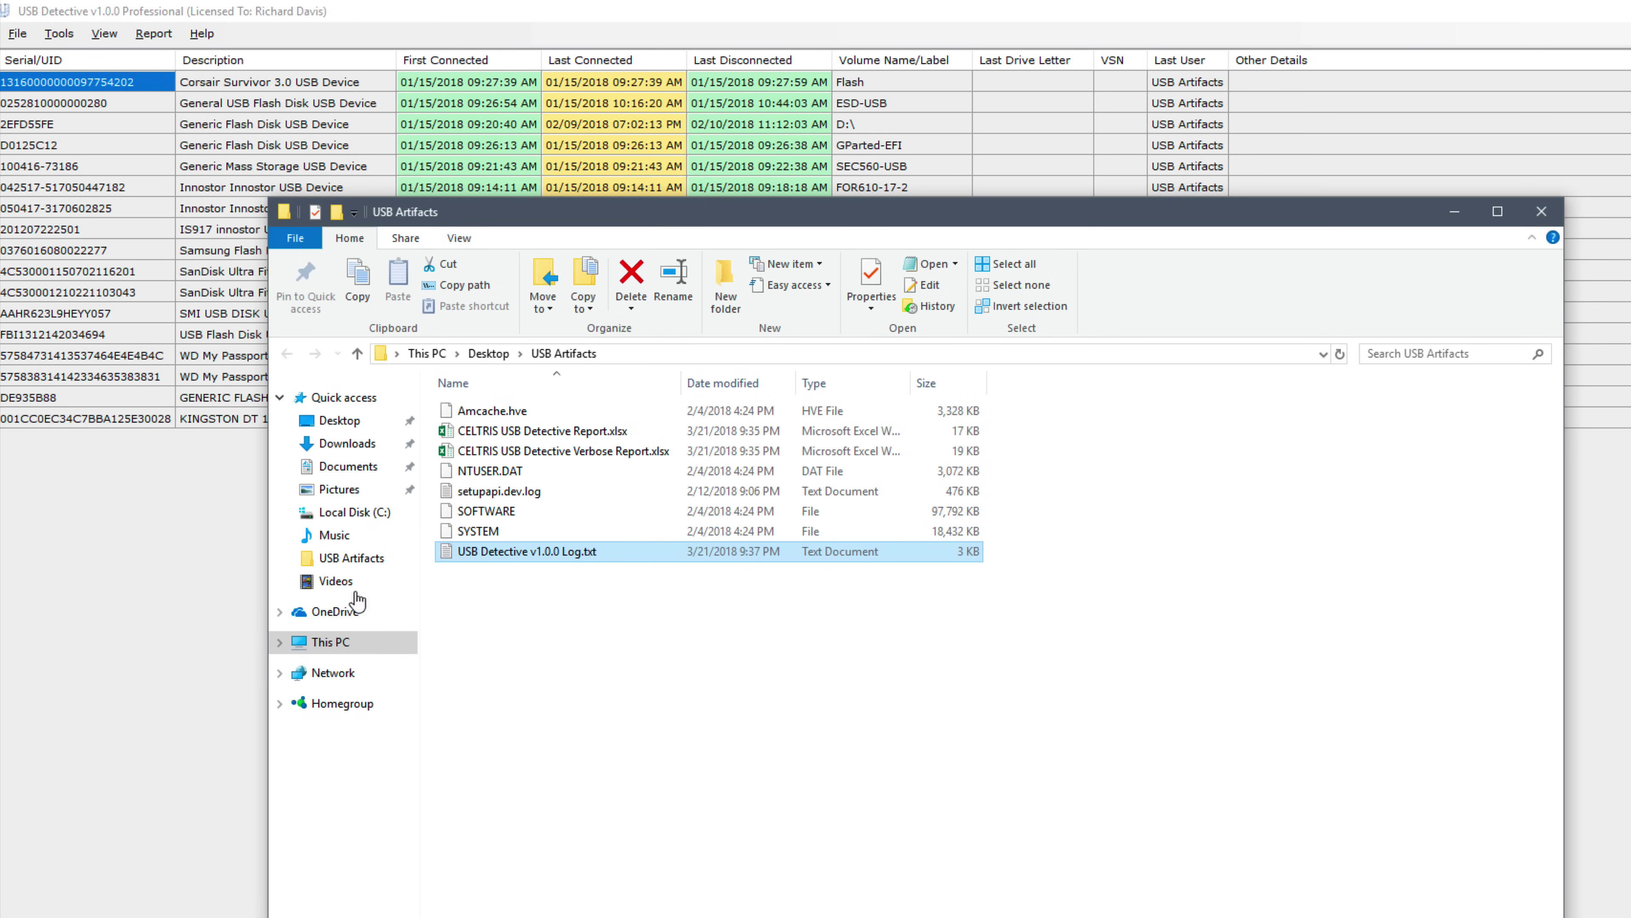
Open USB Detective User Guide.pdf from the USB Detective tools folder and skim its table of contents, Usage and Processing Stand-Alone Artifacts sections
key(alt+Tab)
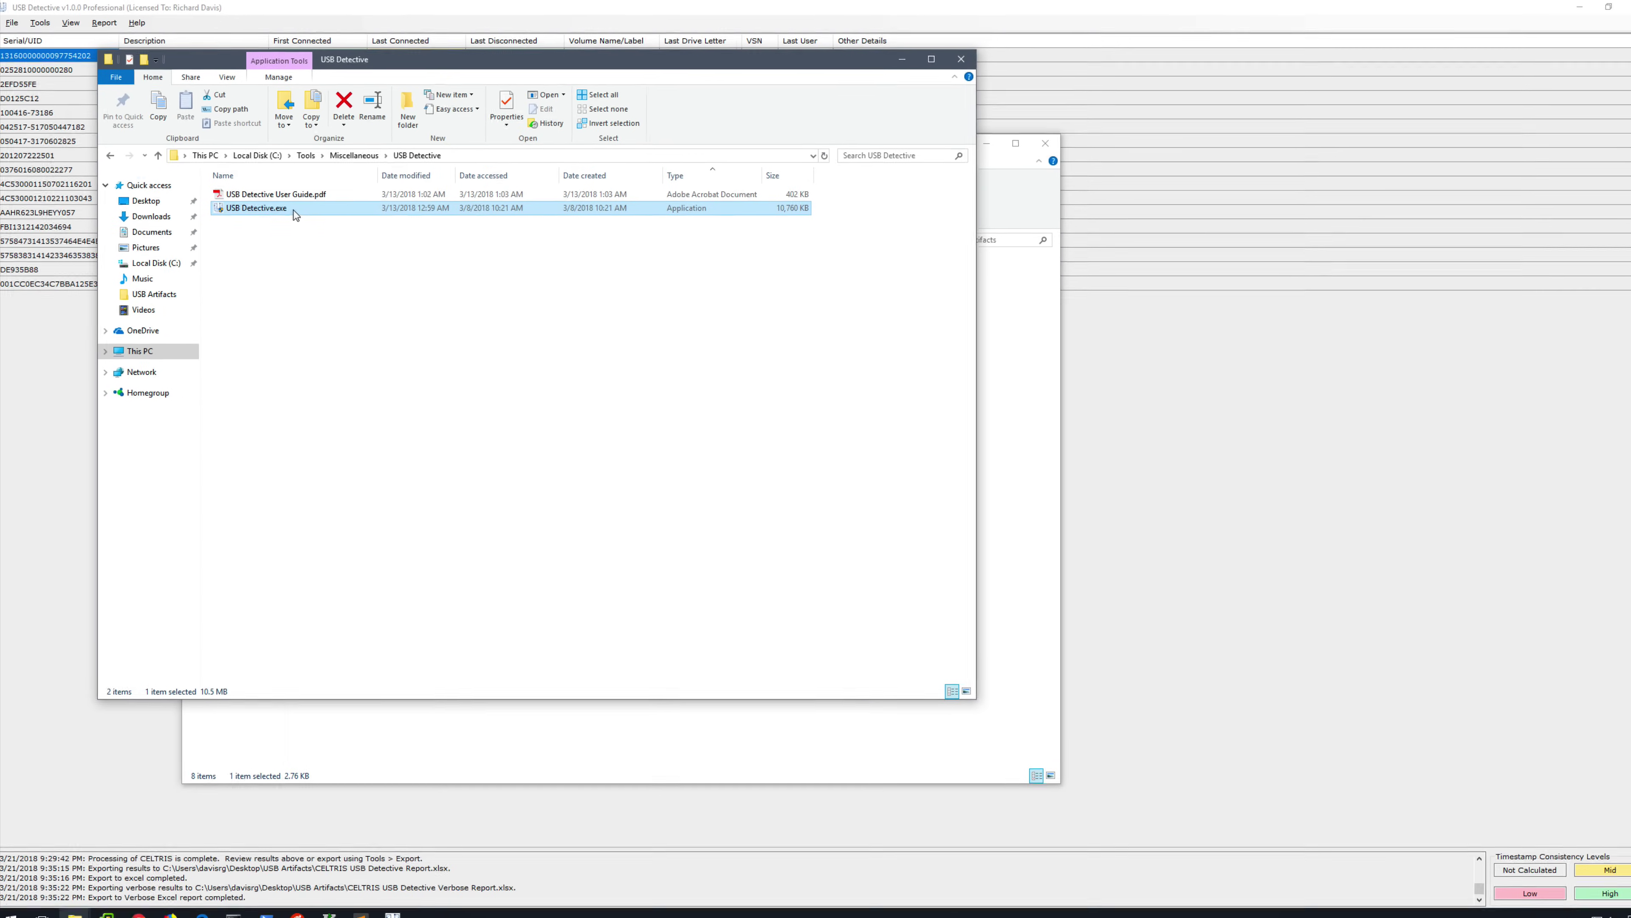
double_click(290, 193)
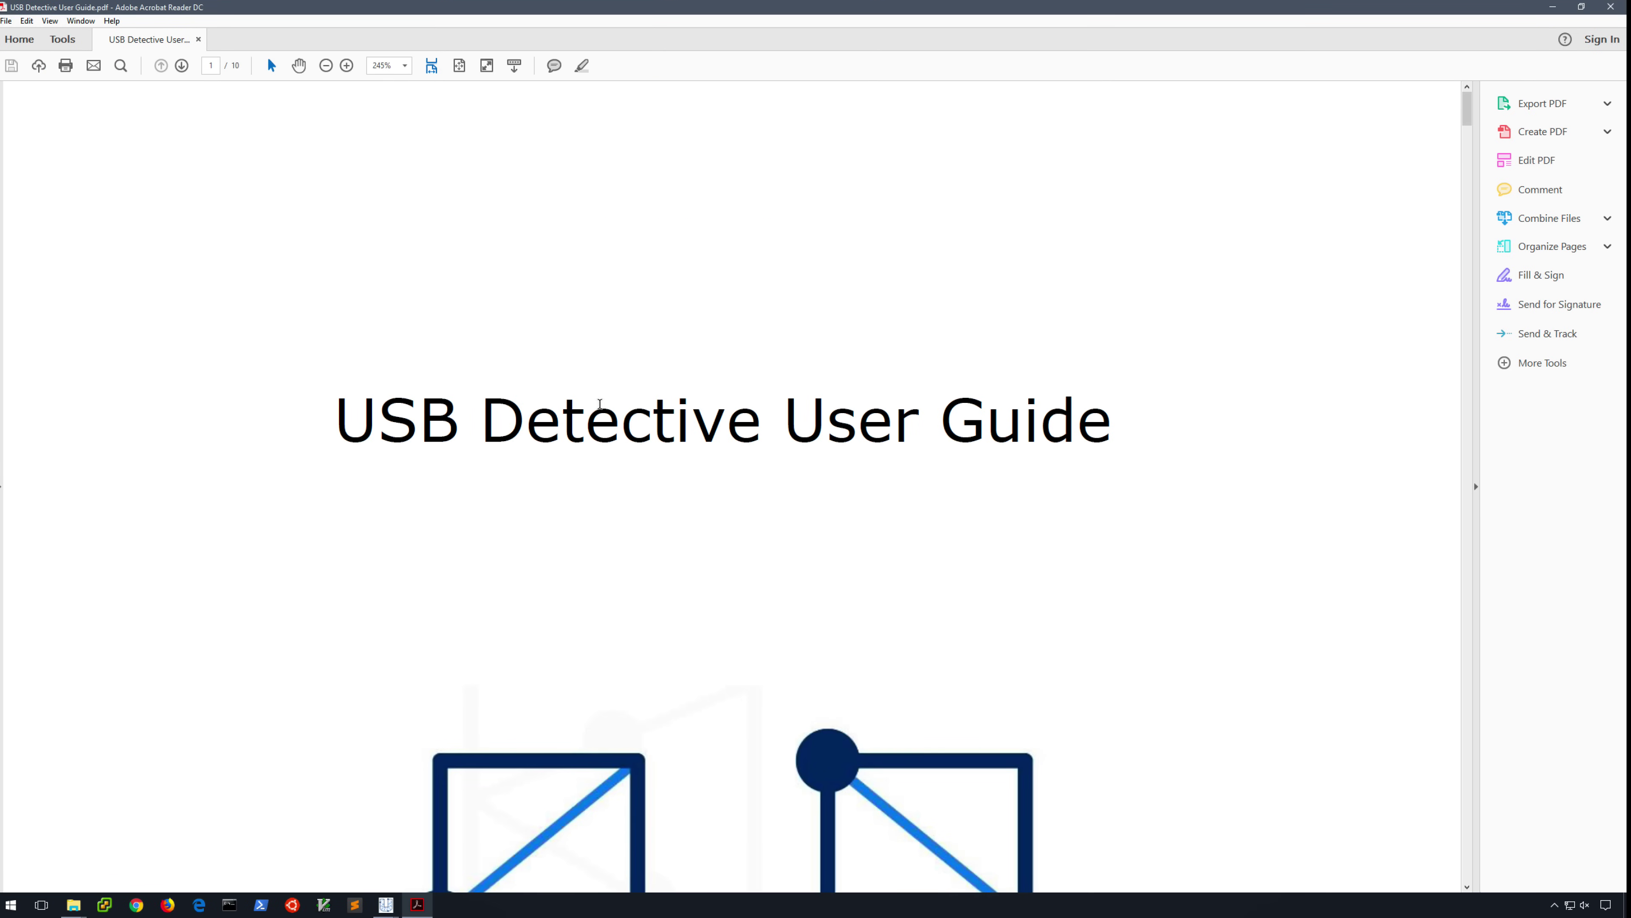
scroll(846, 405, down, 15)
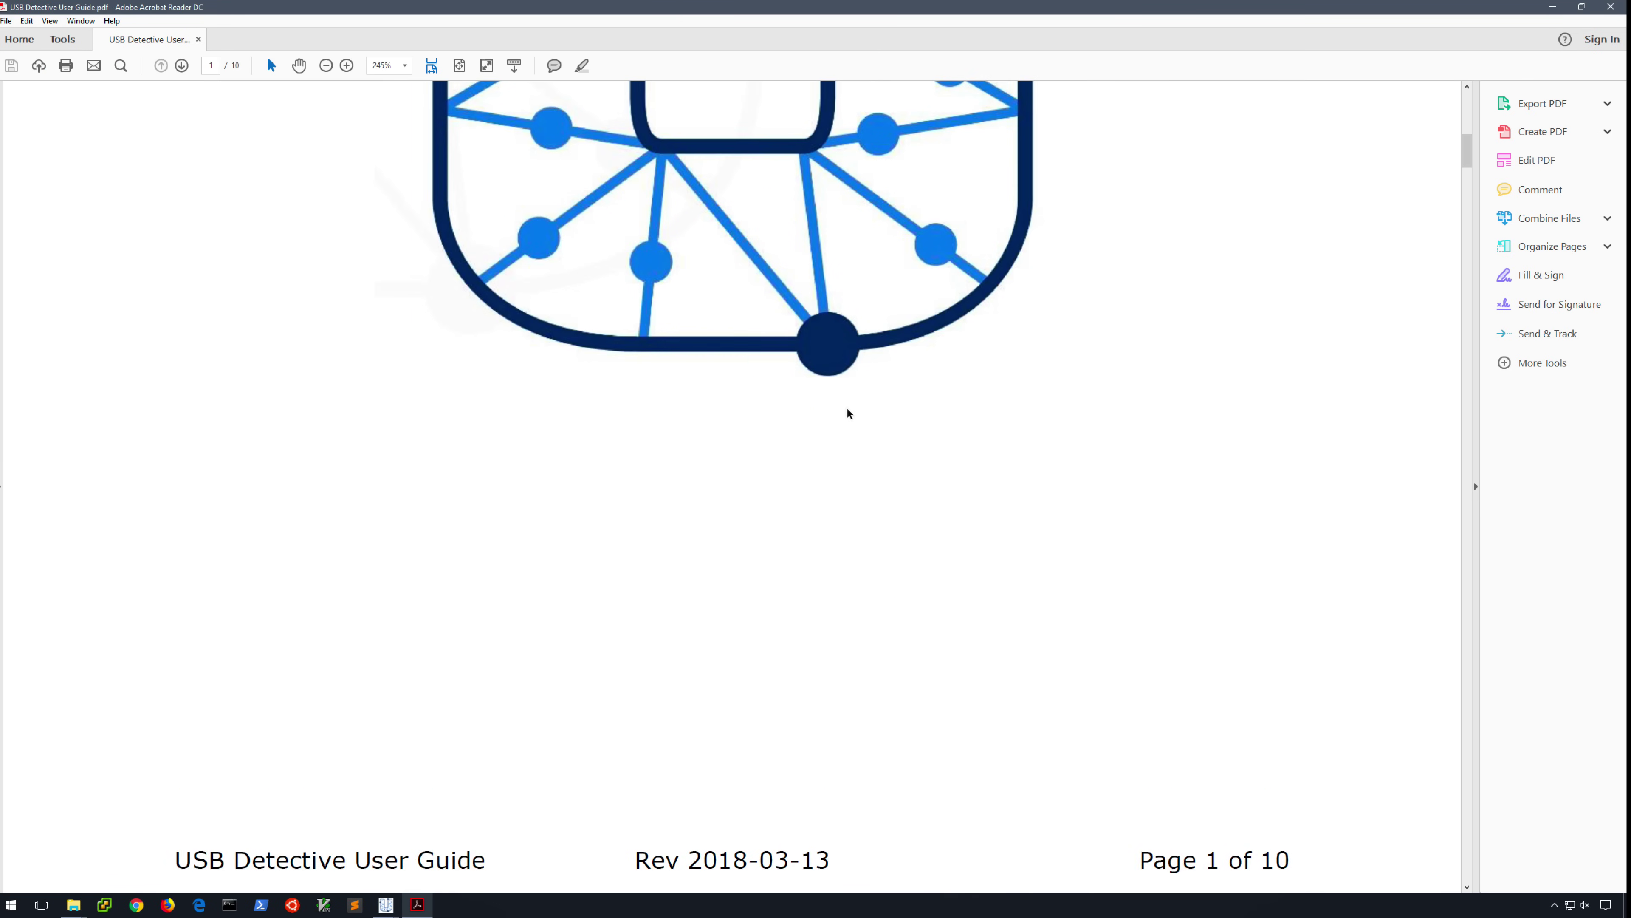
scroll(848, 413, down, 15)
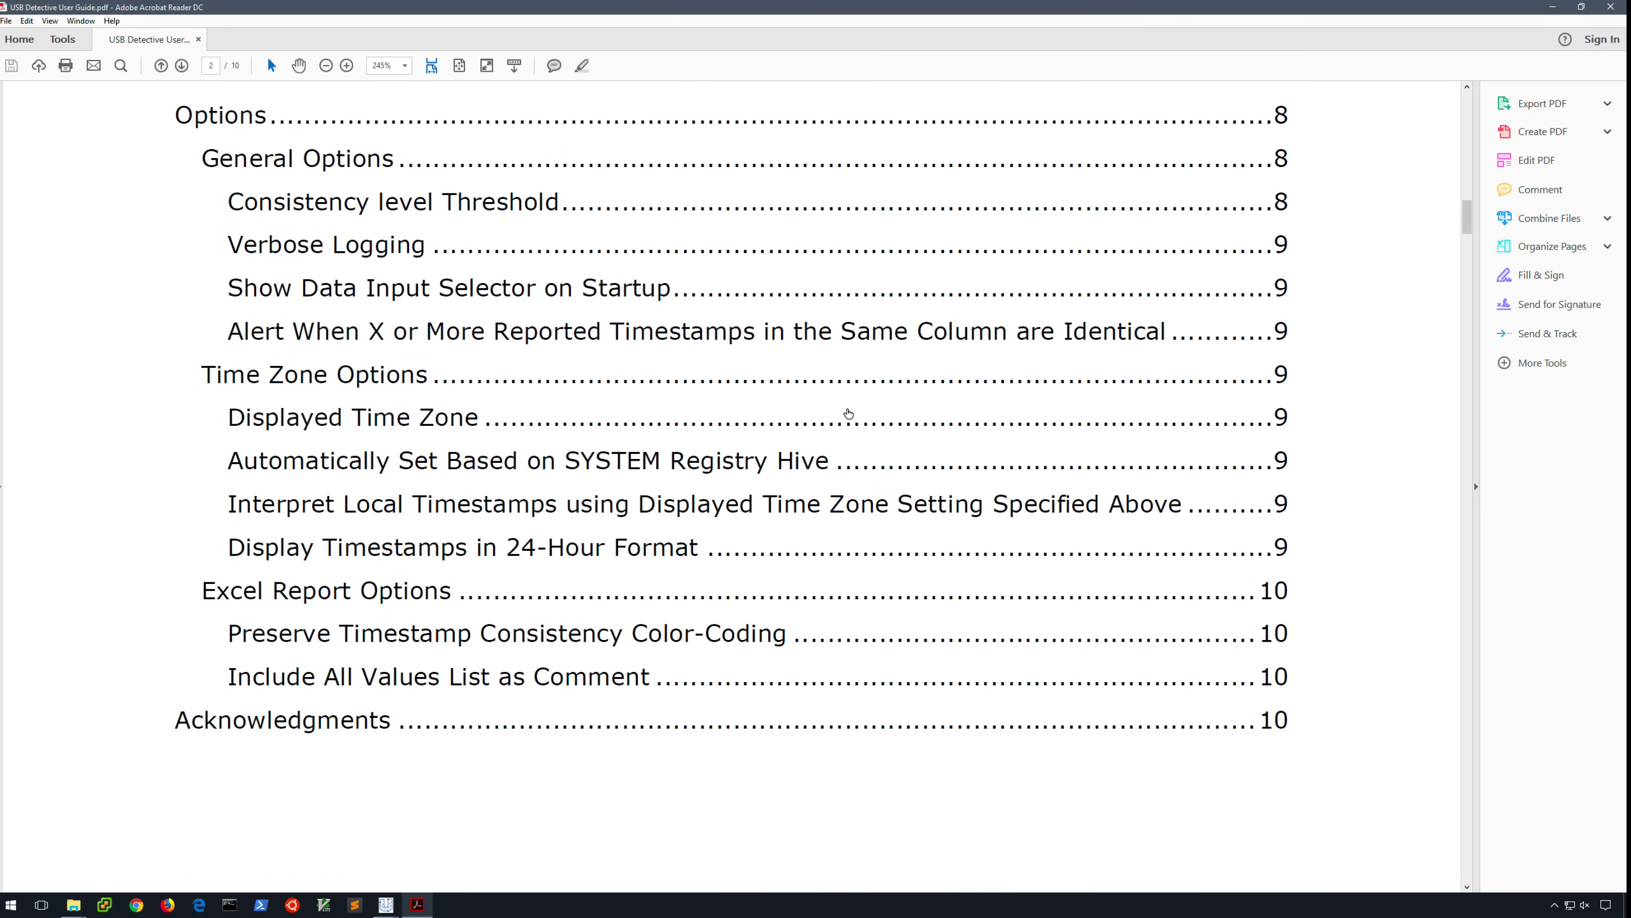
scroll(848, 413, down, 15)
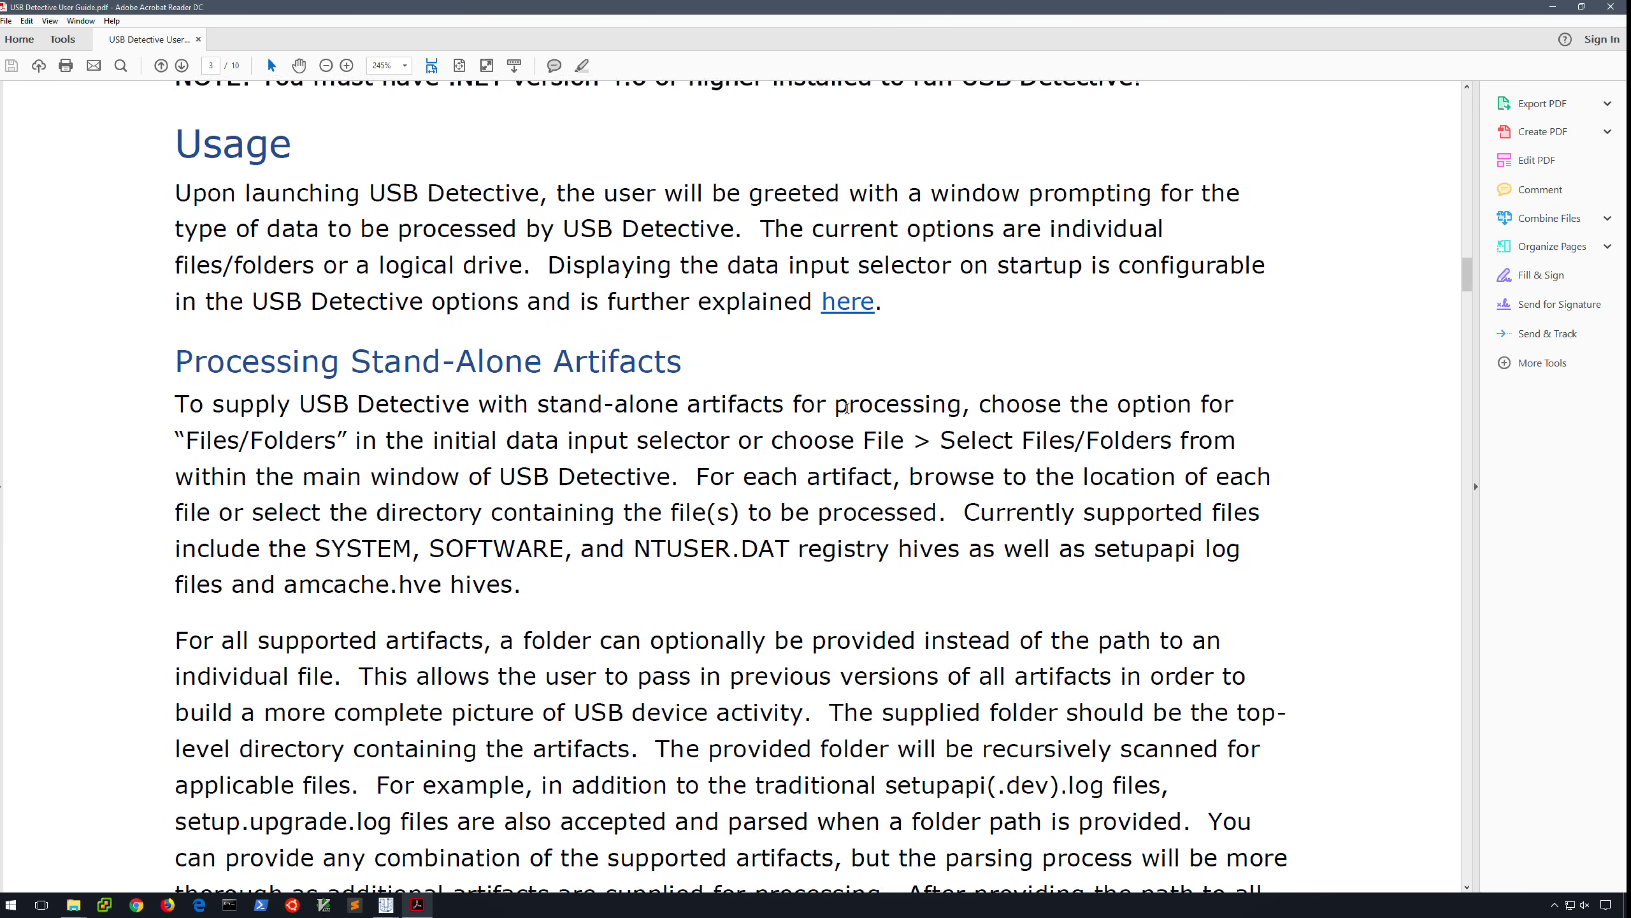
scroll(848, 408, down, 10)
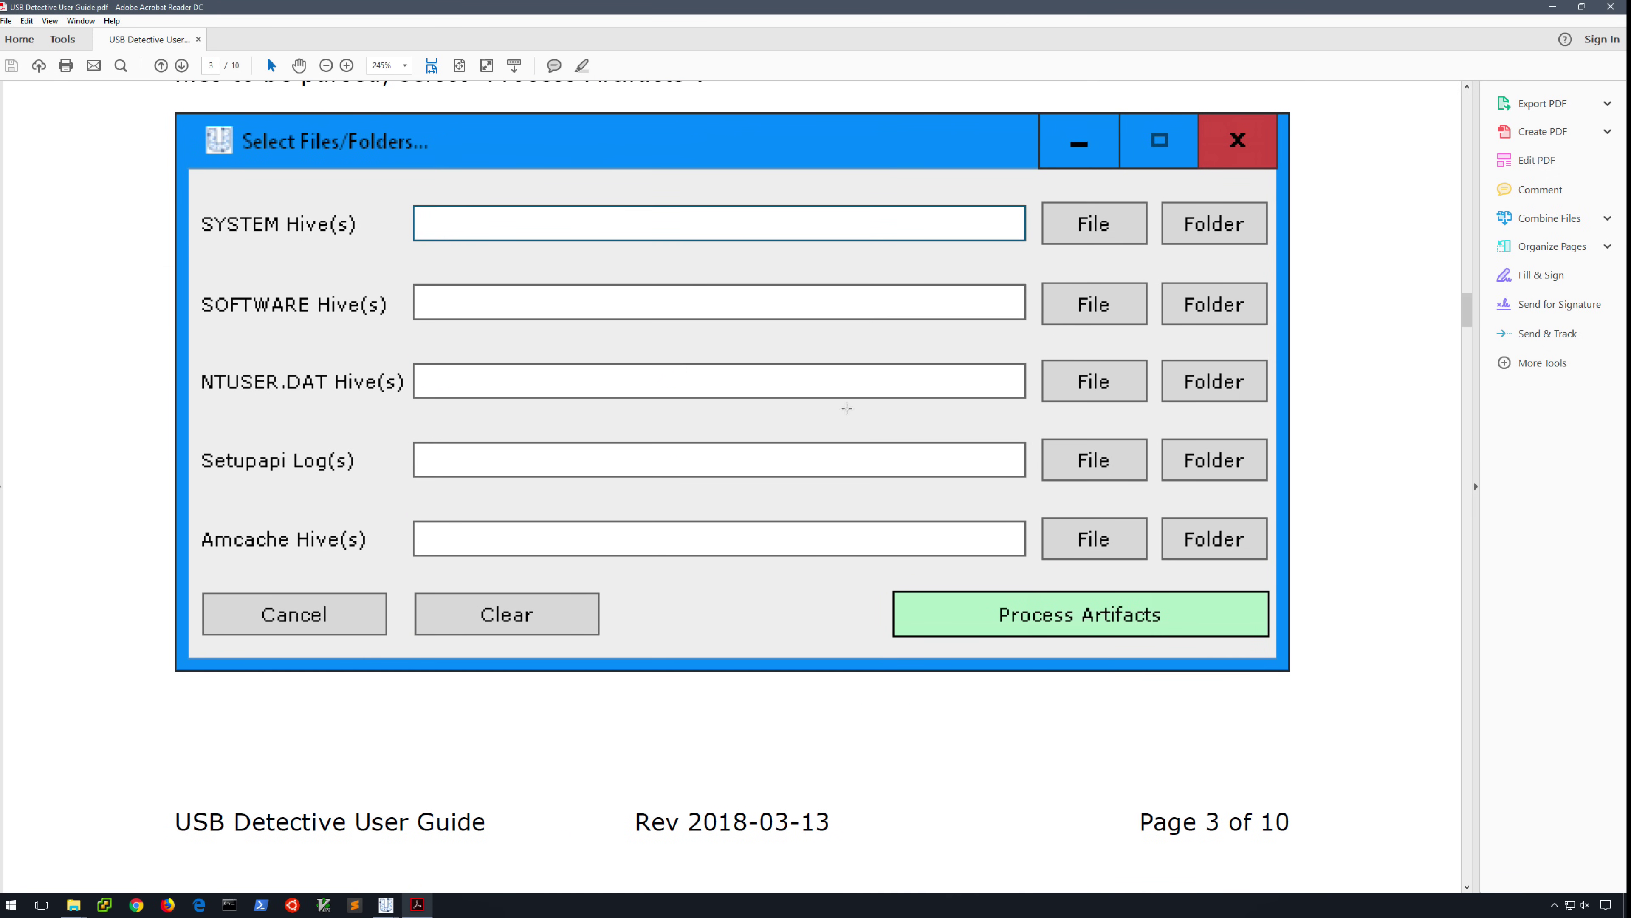
Return to the first page of the user guide and show the Windows desktop
drag(1467, 309, 1494, 96)
click(1497, 99)
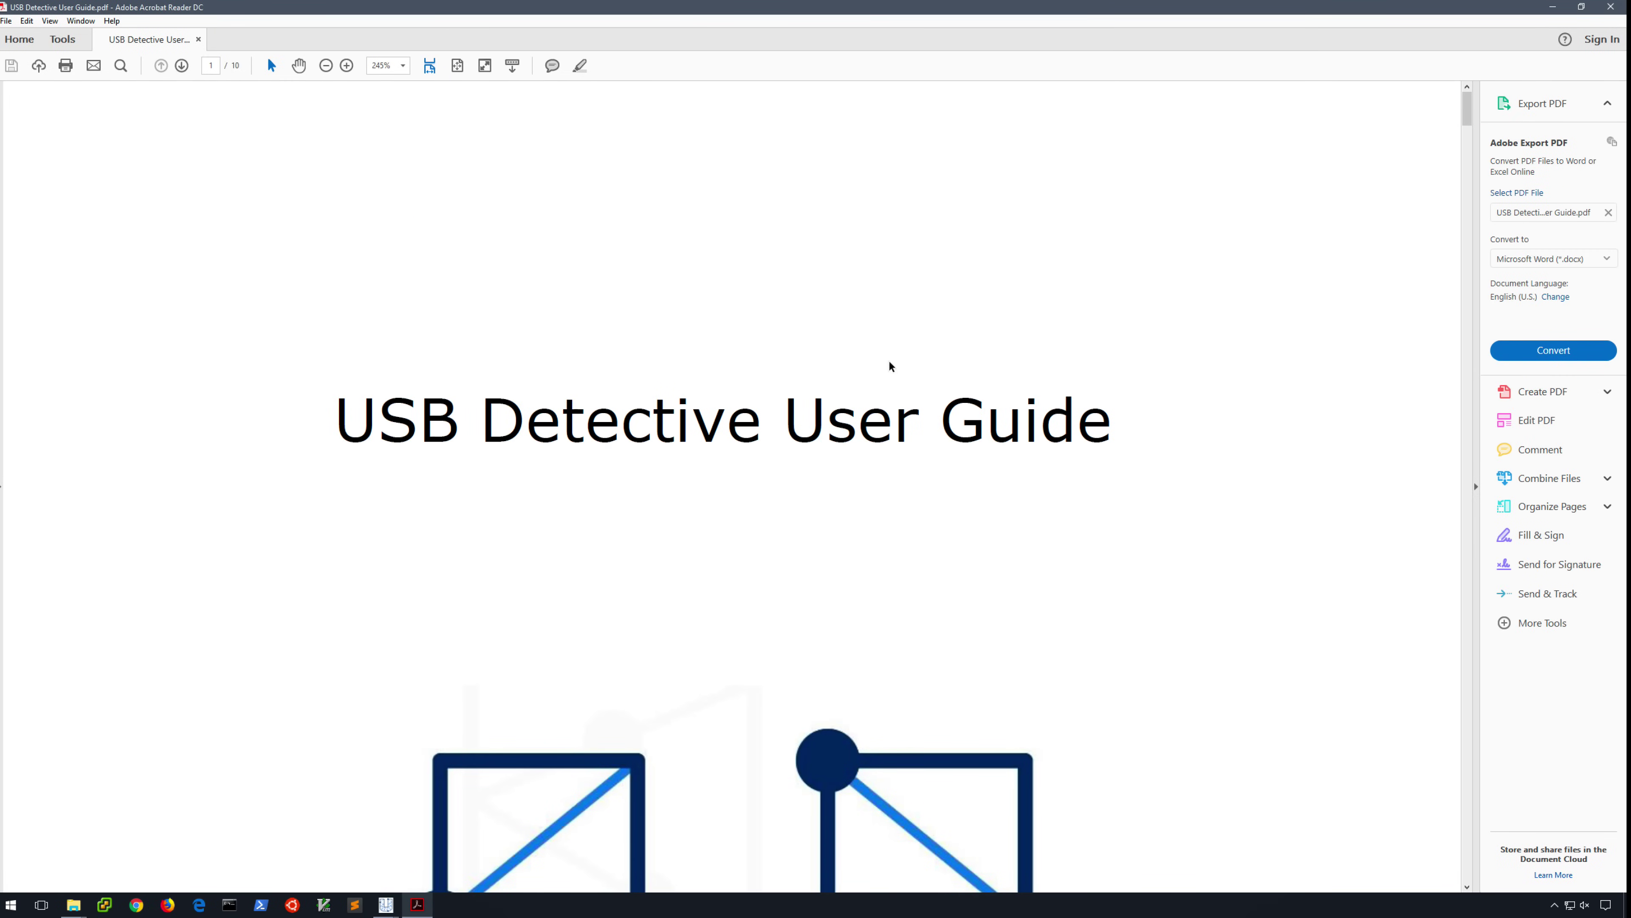
key(super+d)
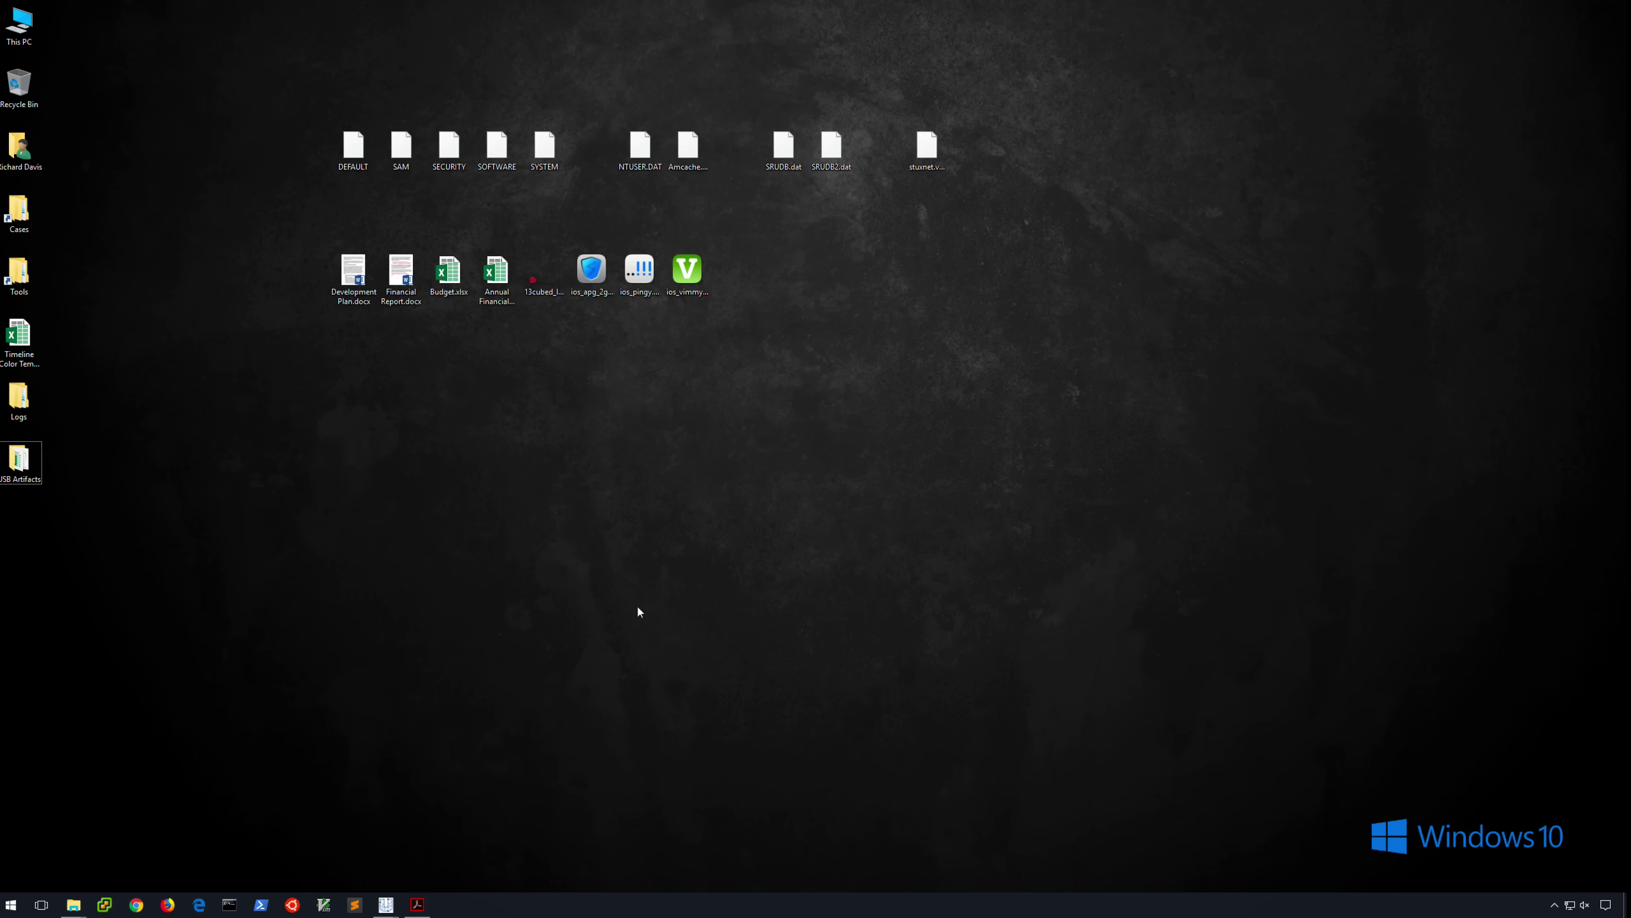